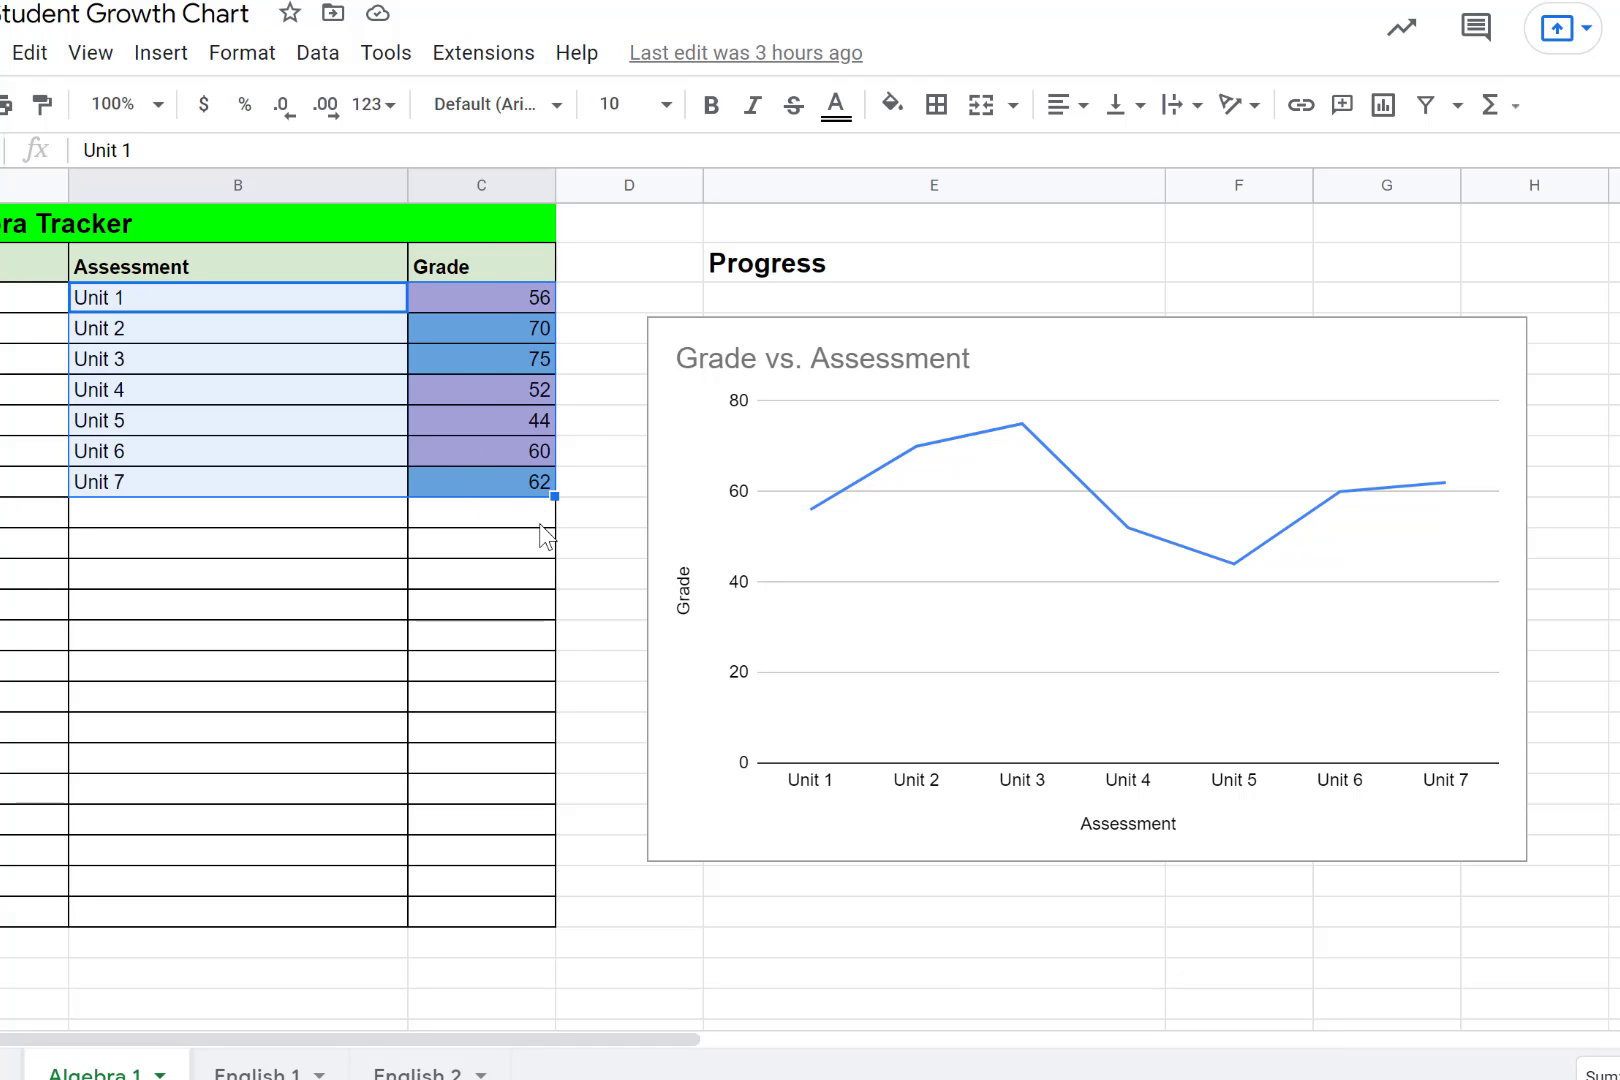
left_click(483, 670)
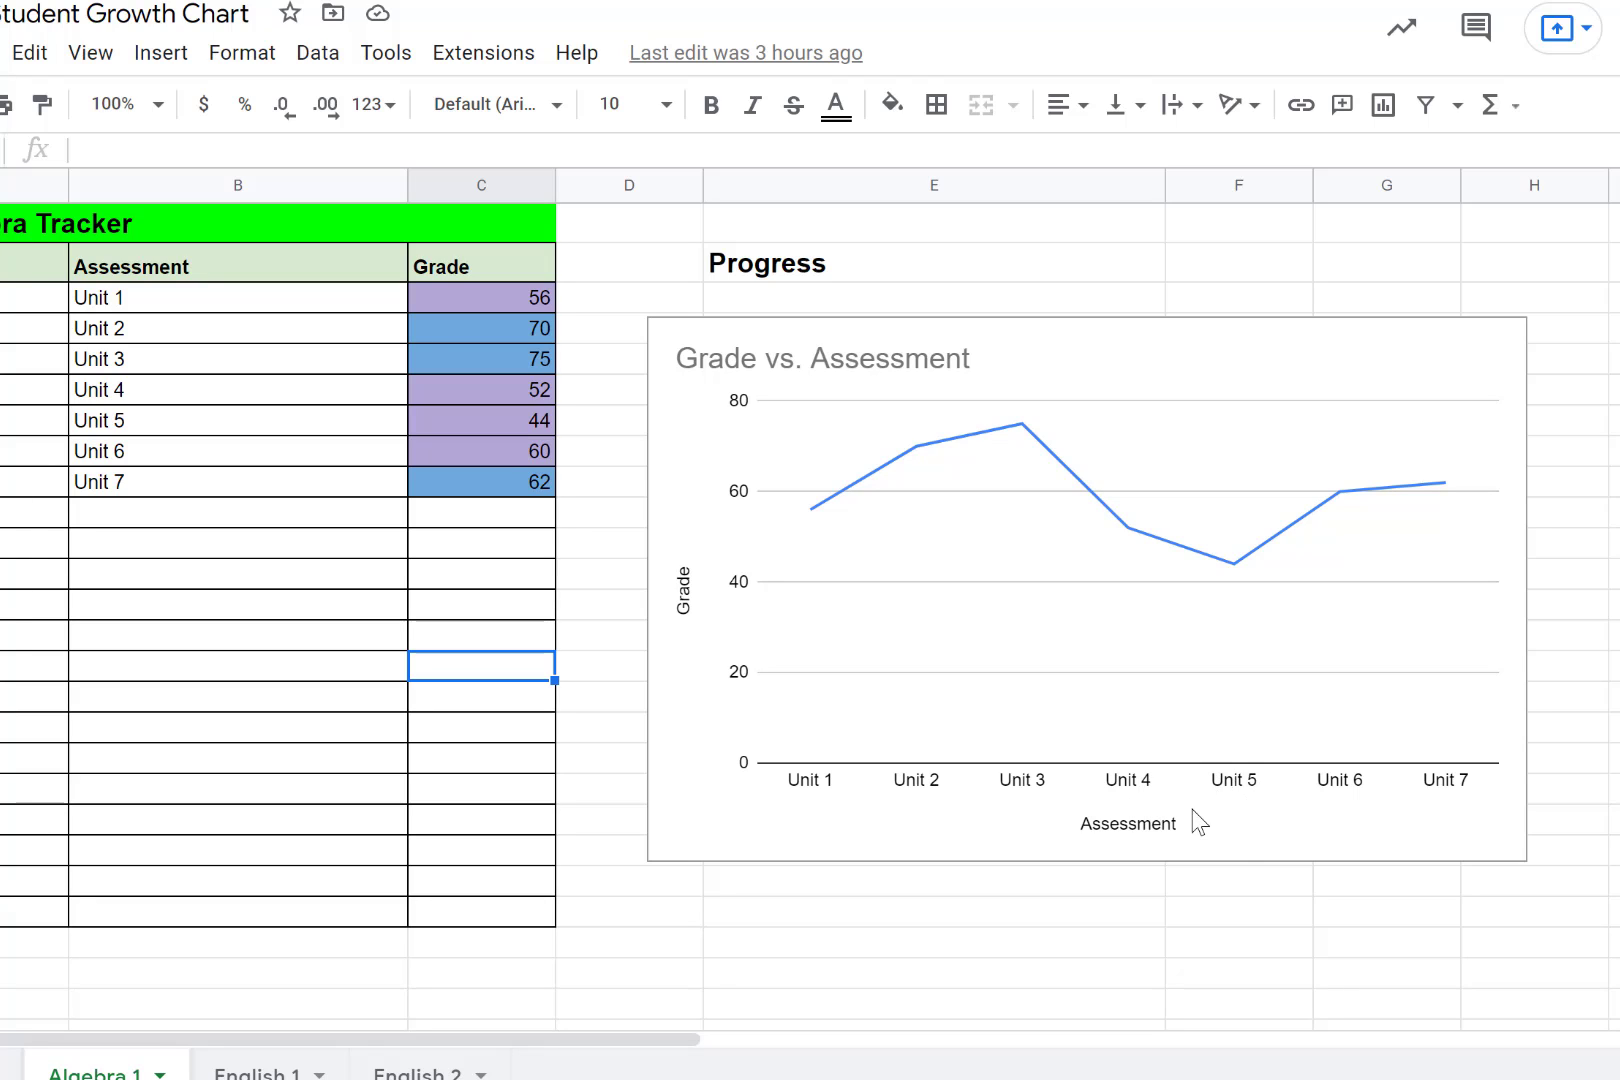
scroll(1268, 788, "down", 3)
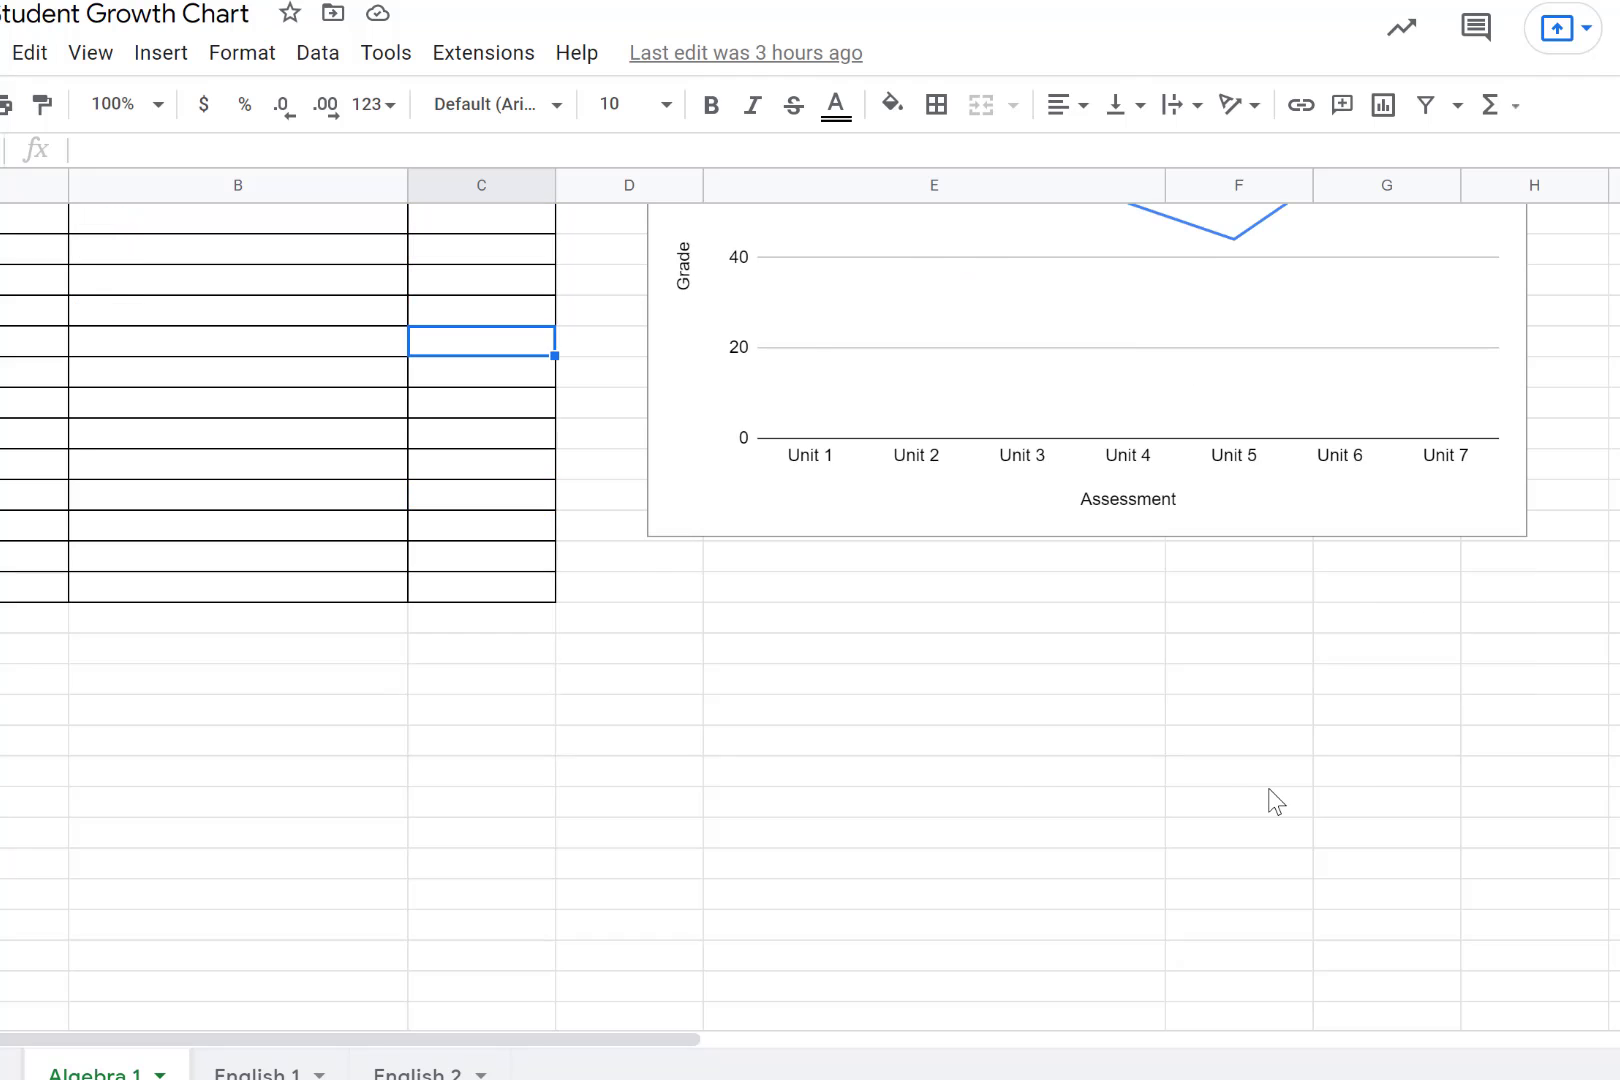
scroll(1268, 788, "up", 3)
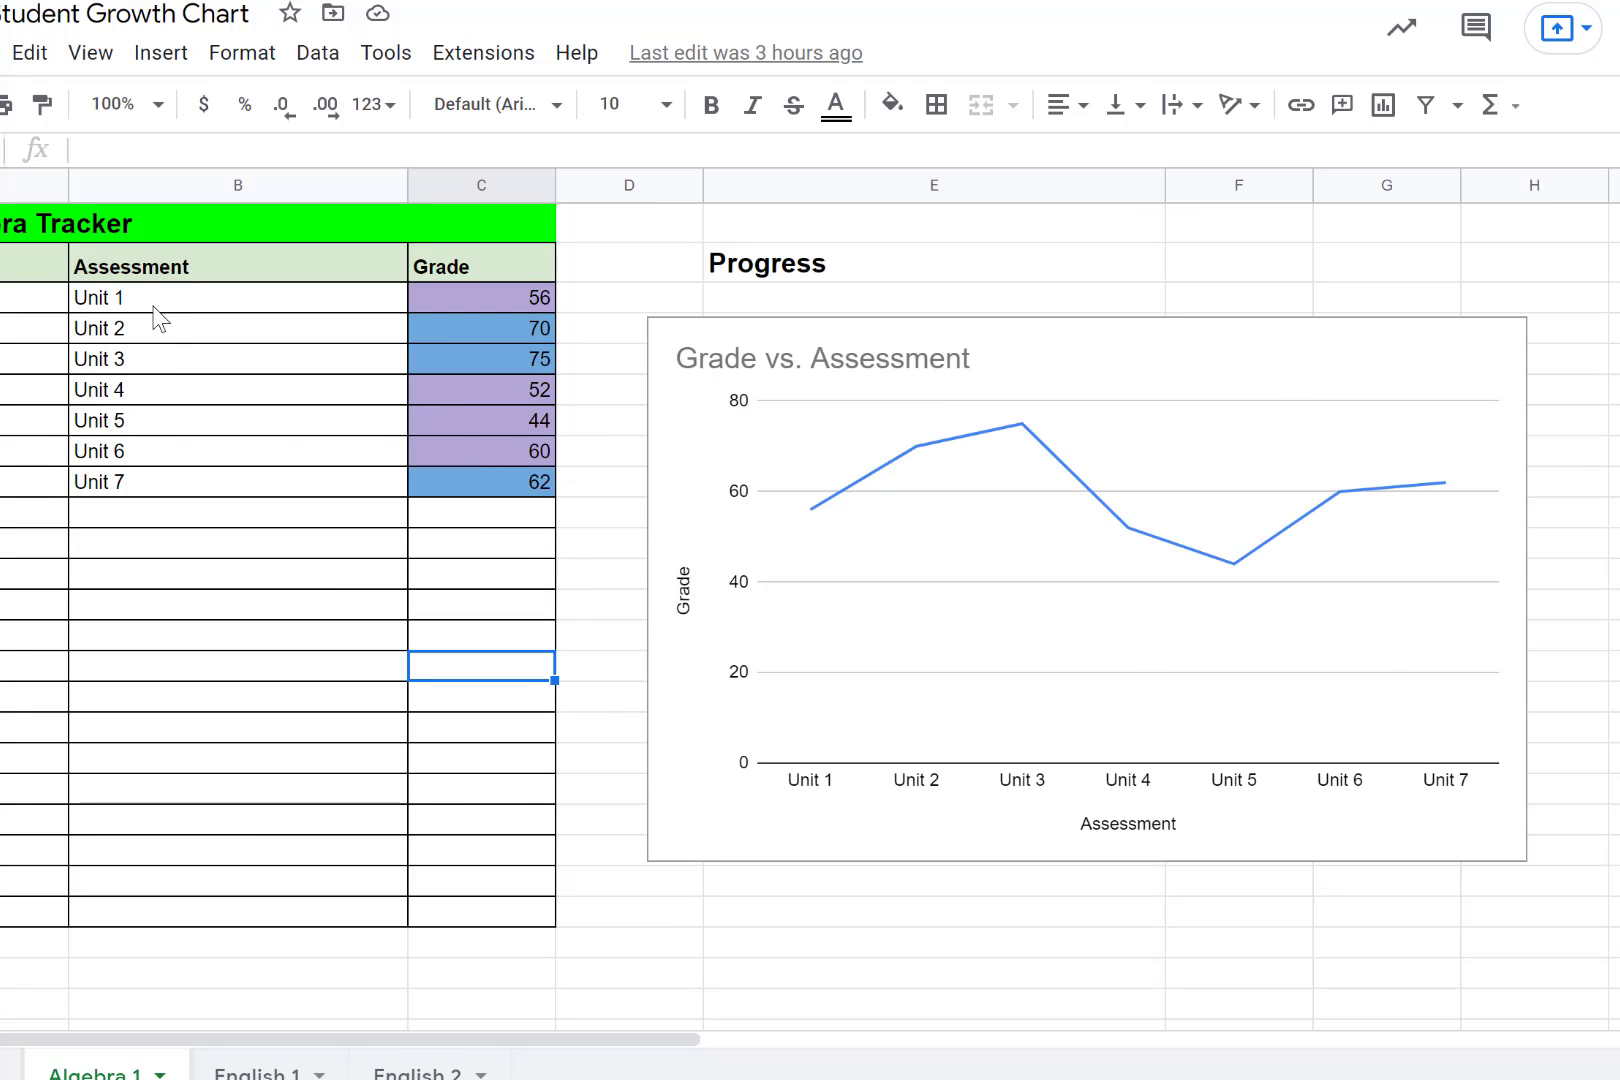
- Insert a chart from the Assessment and Grade data in B2:C9 and change its type to Combo chart
left_click_drag(125, 270, 488, 495)
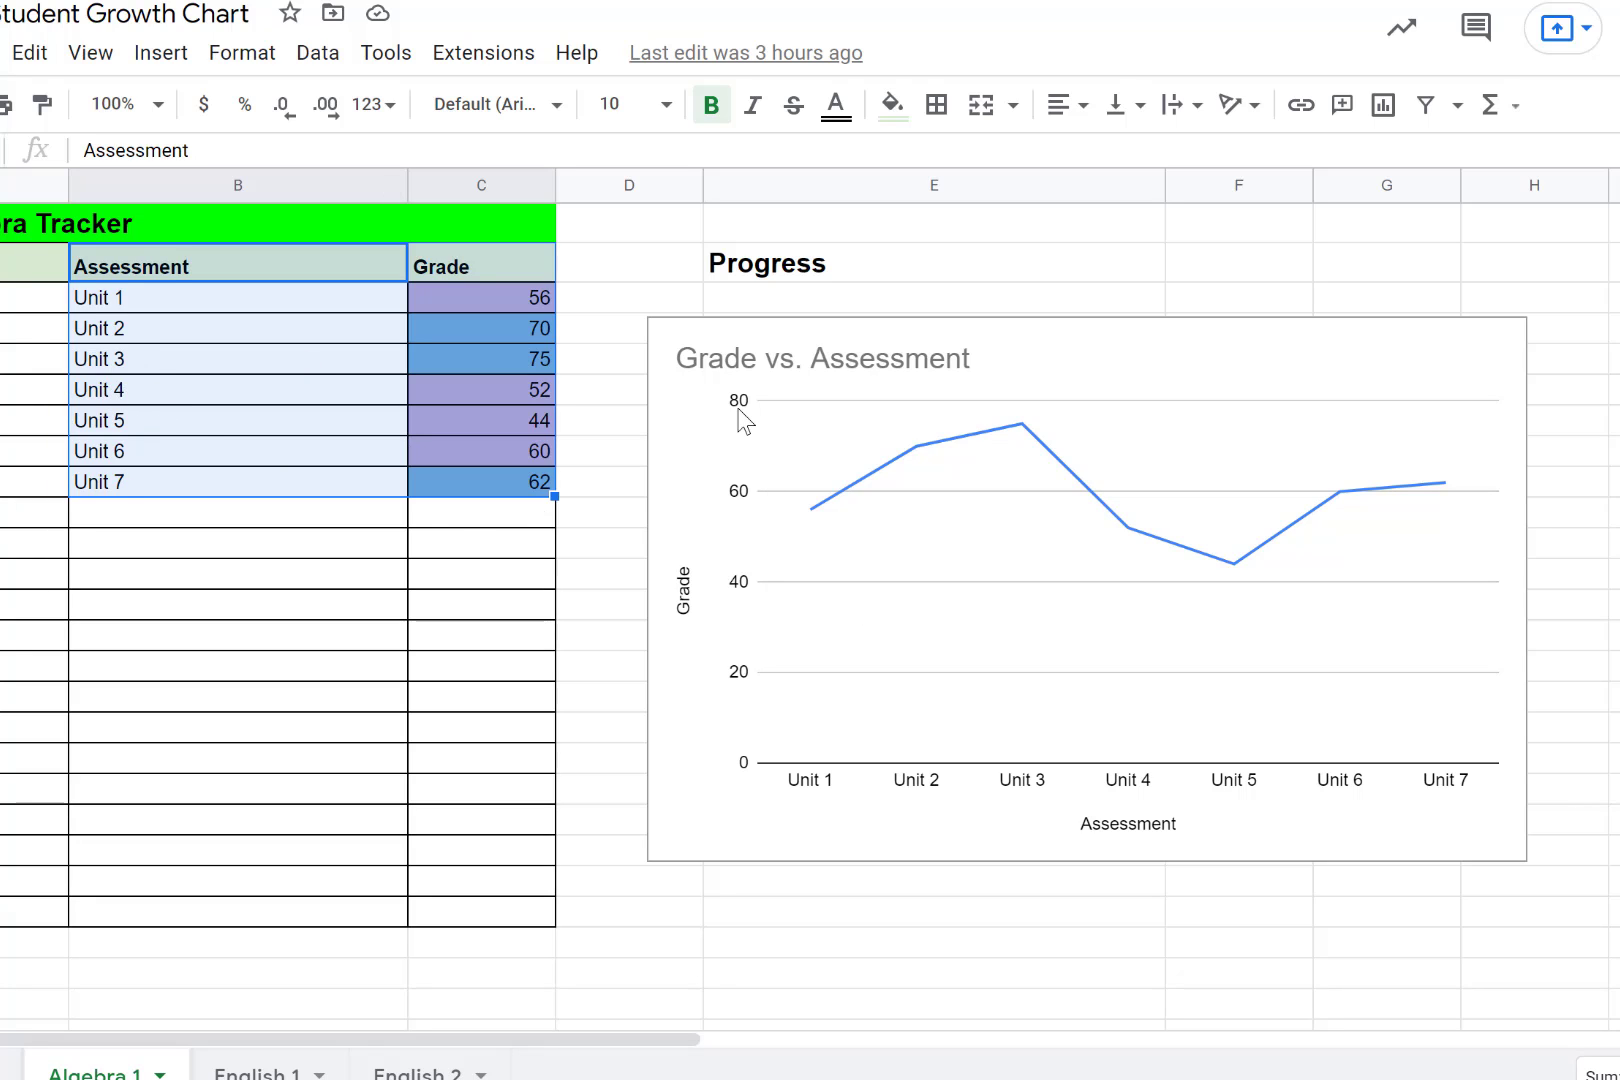
left_click(1397, 120)
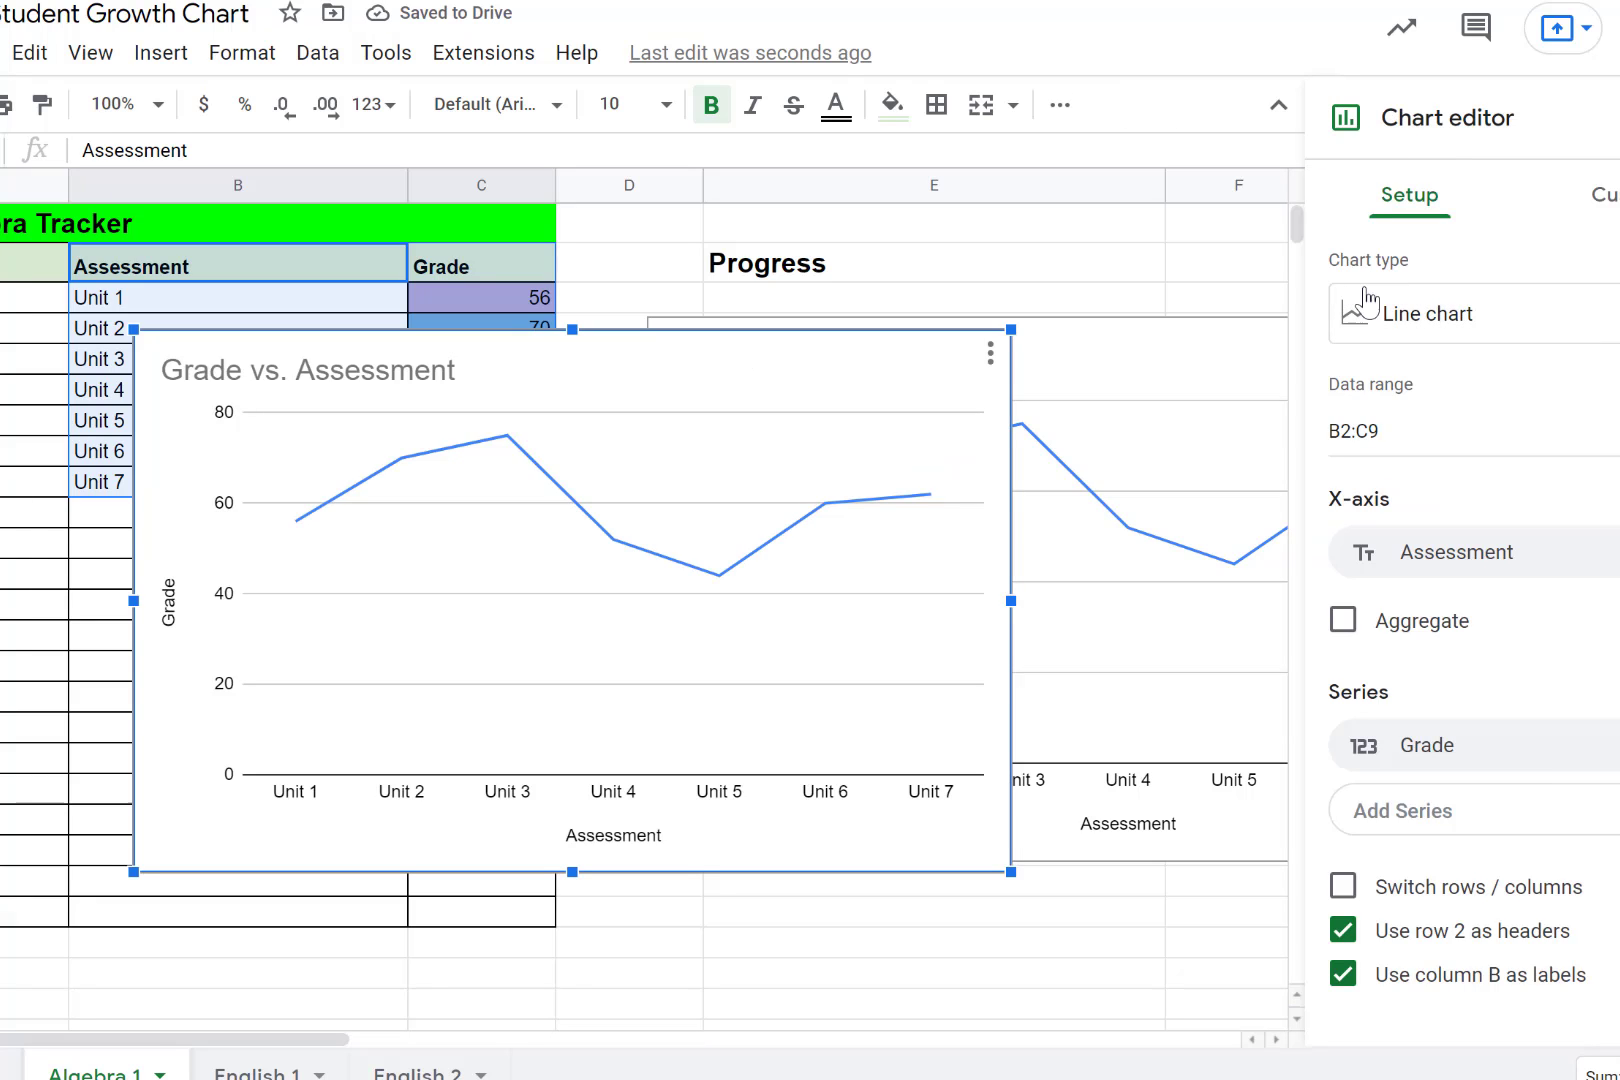
left_click(1558, 322)
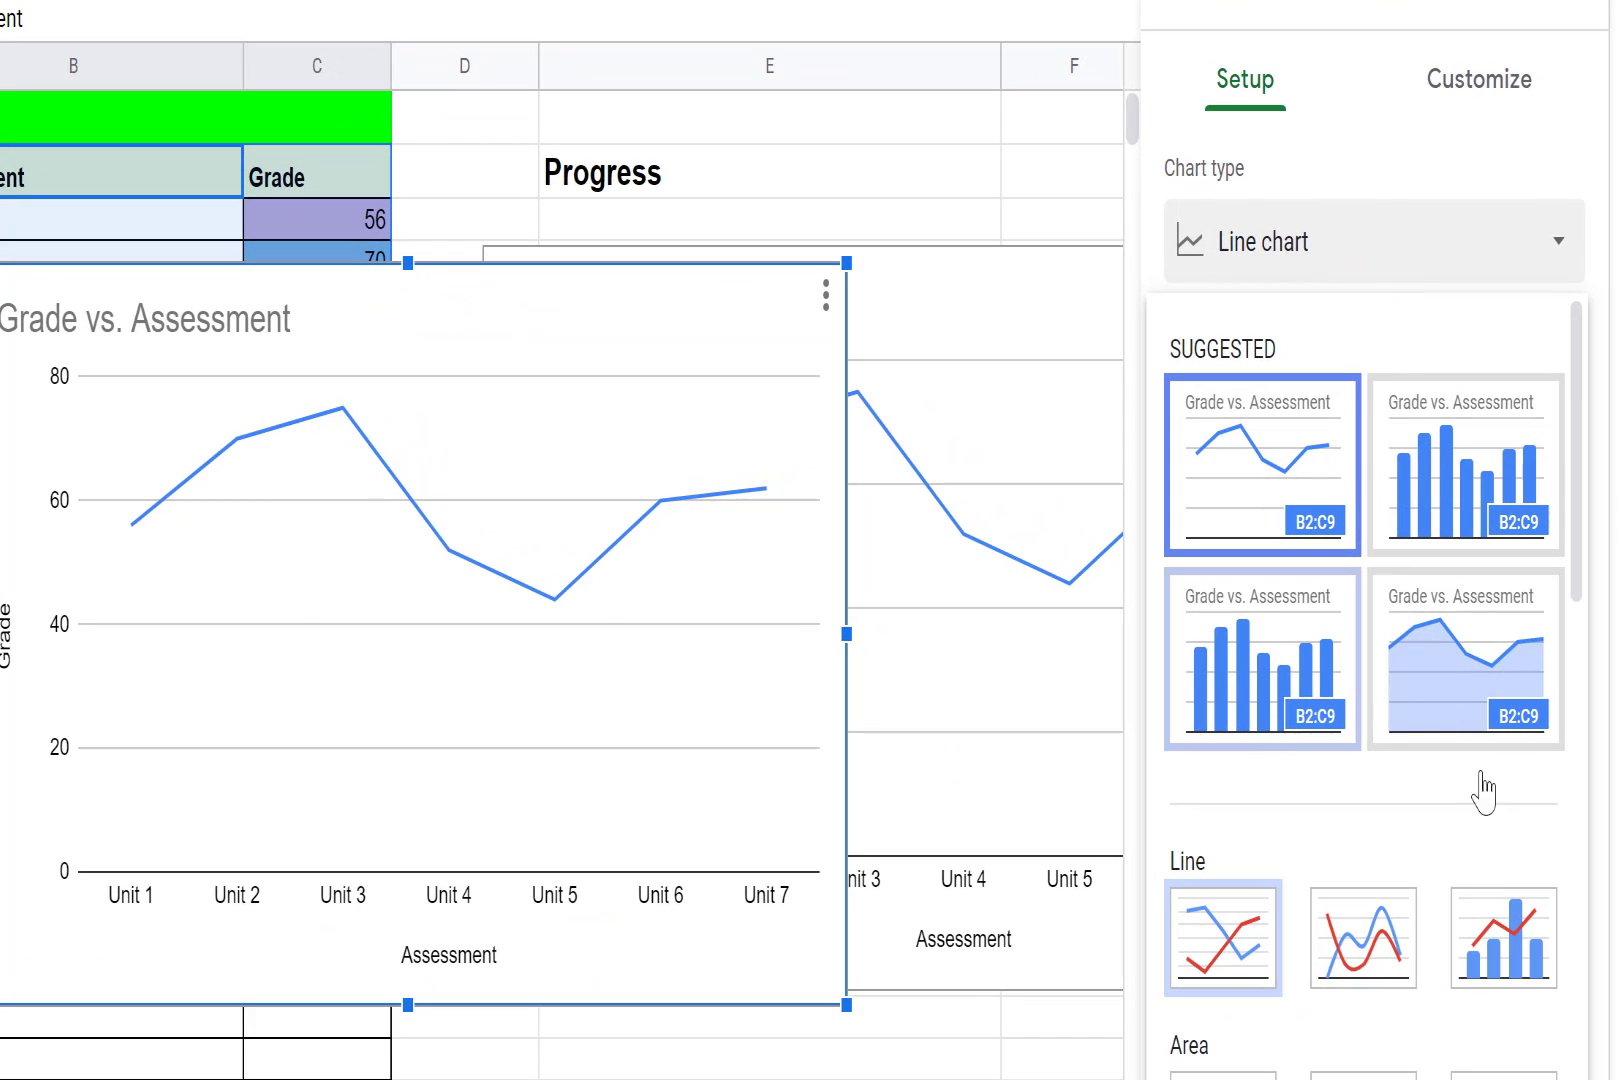
left_click(1318, 240)
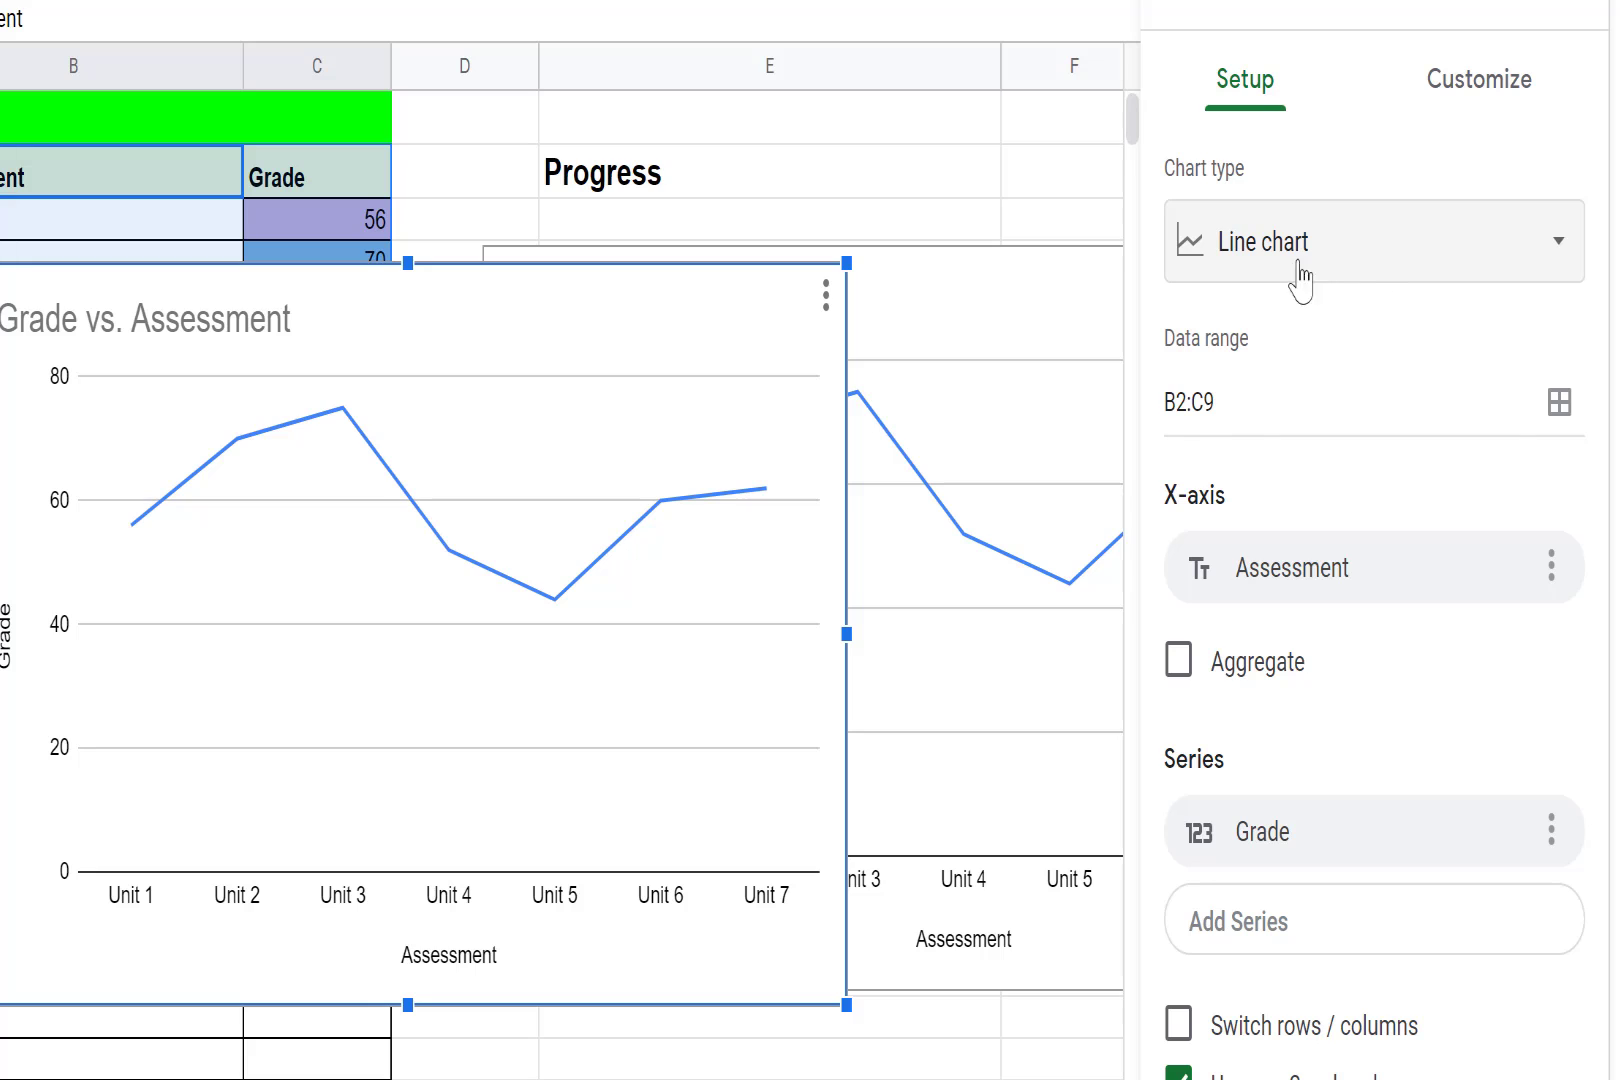
left_click(1363, 258)
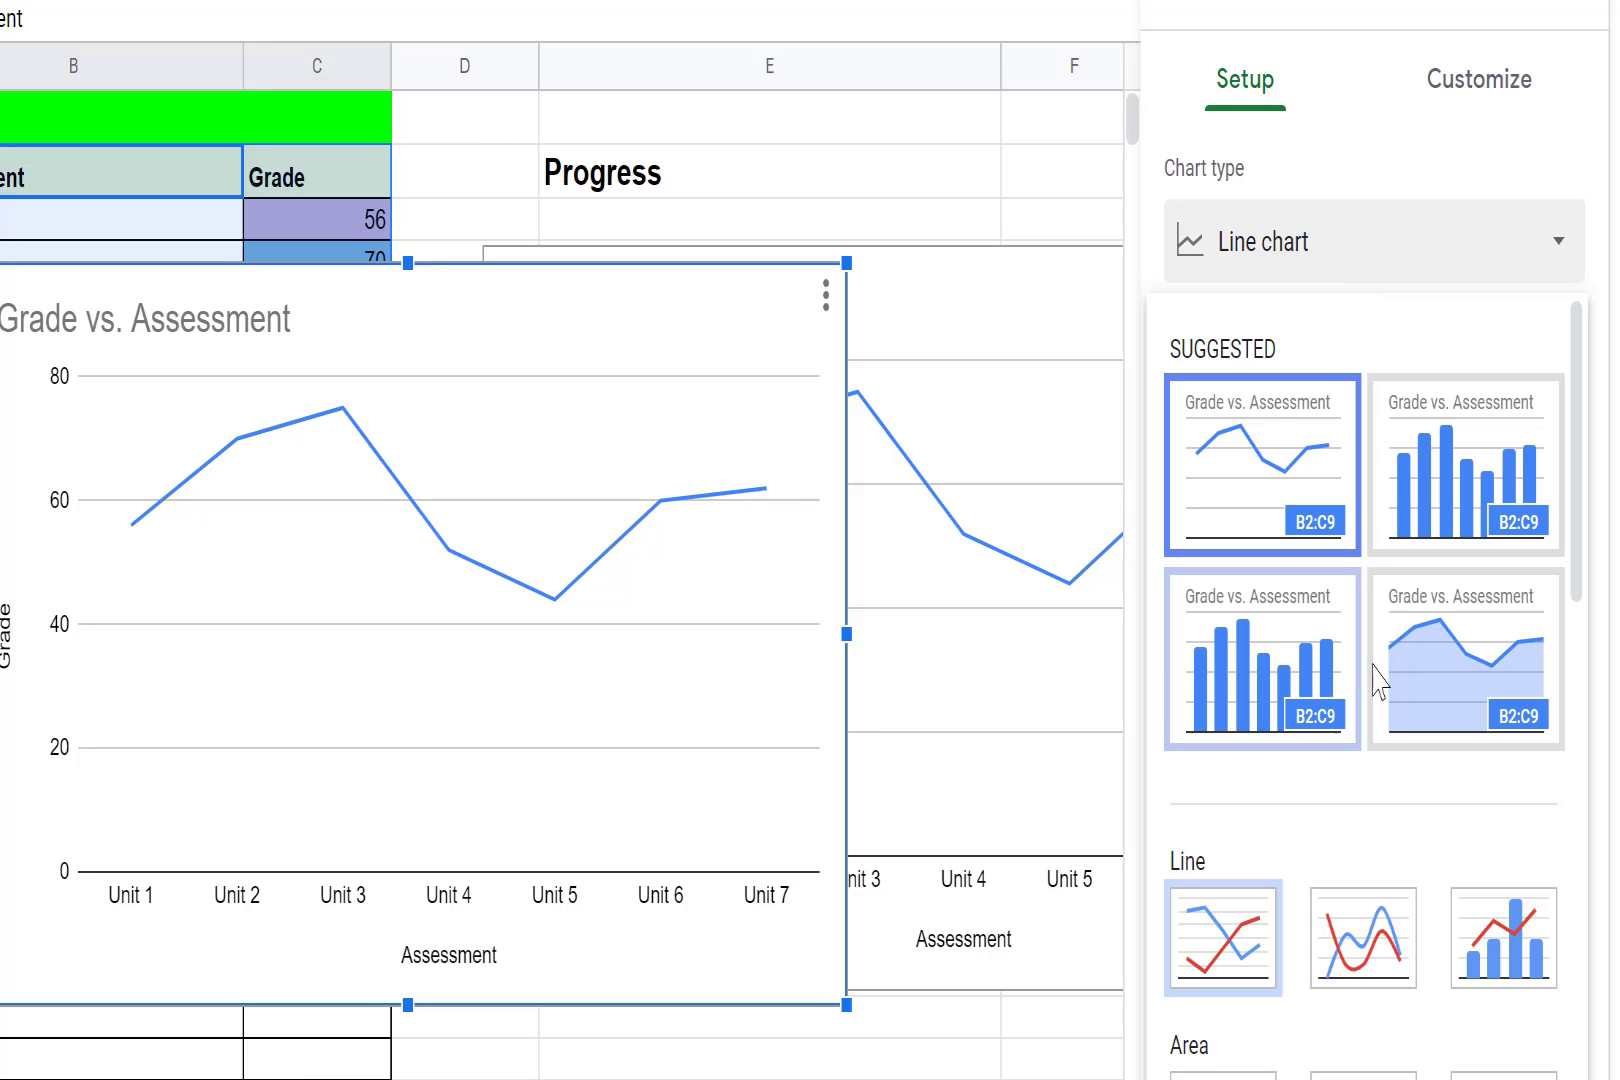
left_click(1258, 695)
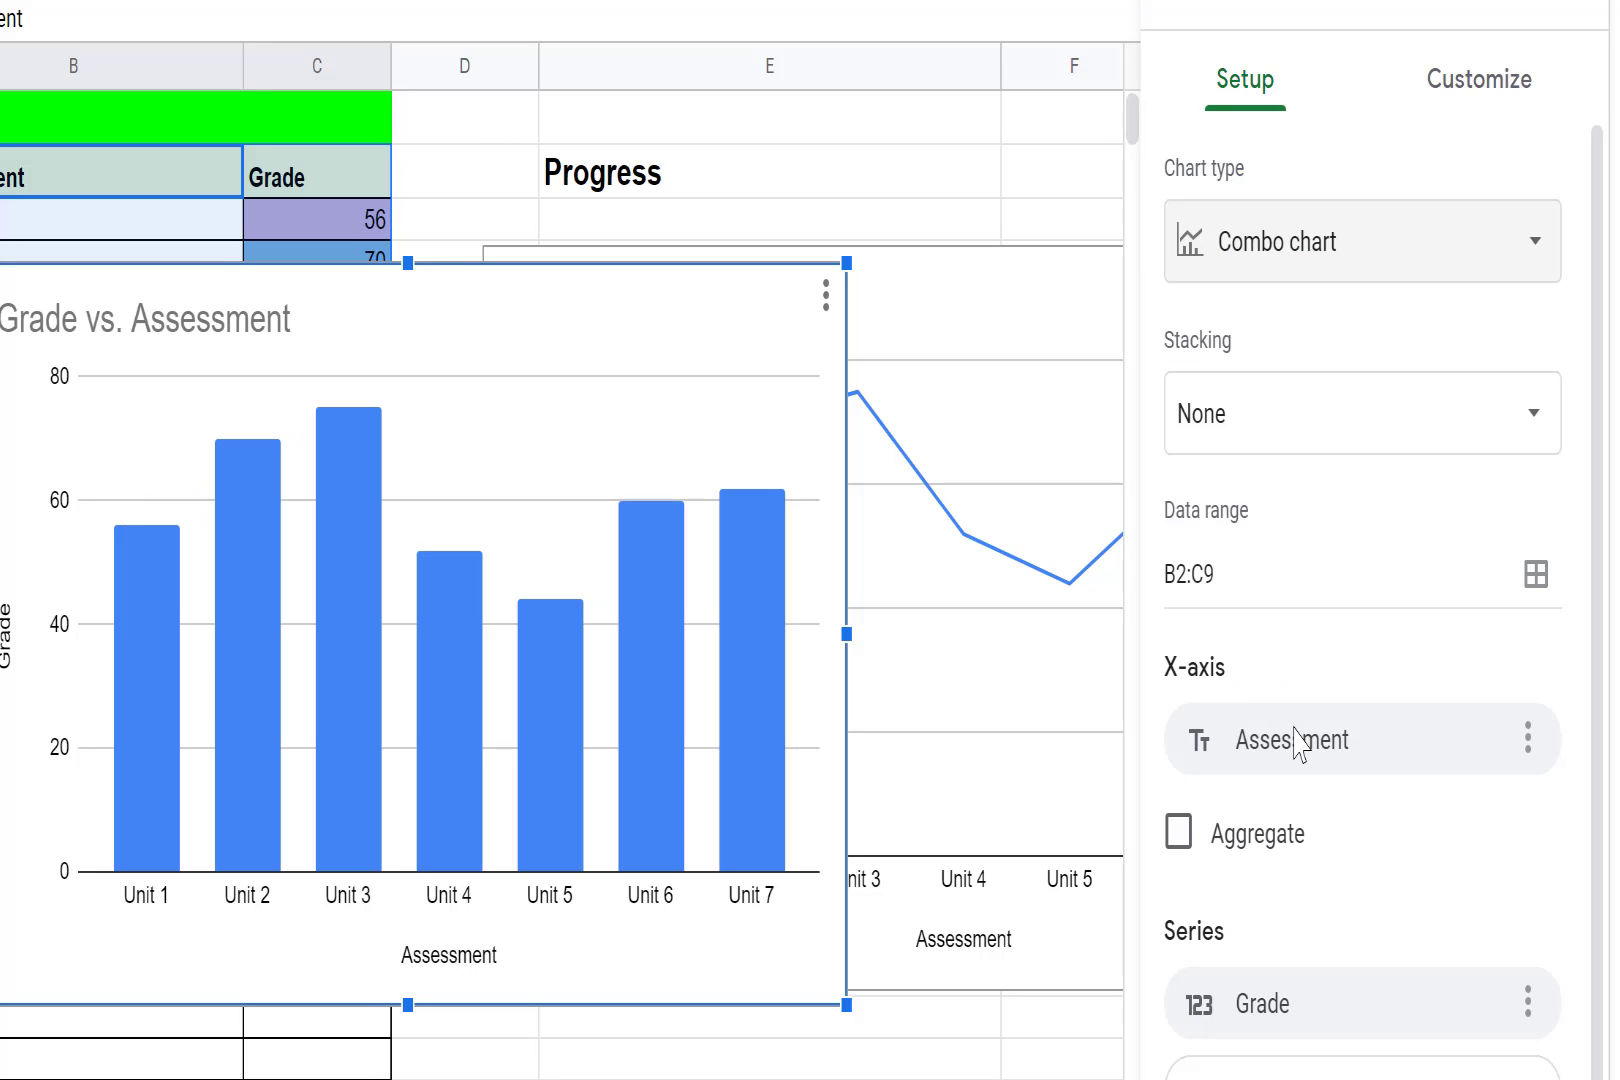
- Examine the new chart's style customization options, including its border color and font choices
left_click(1511, 100)
left_click(1268, 185)
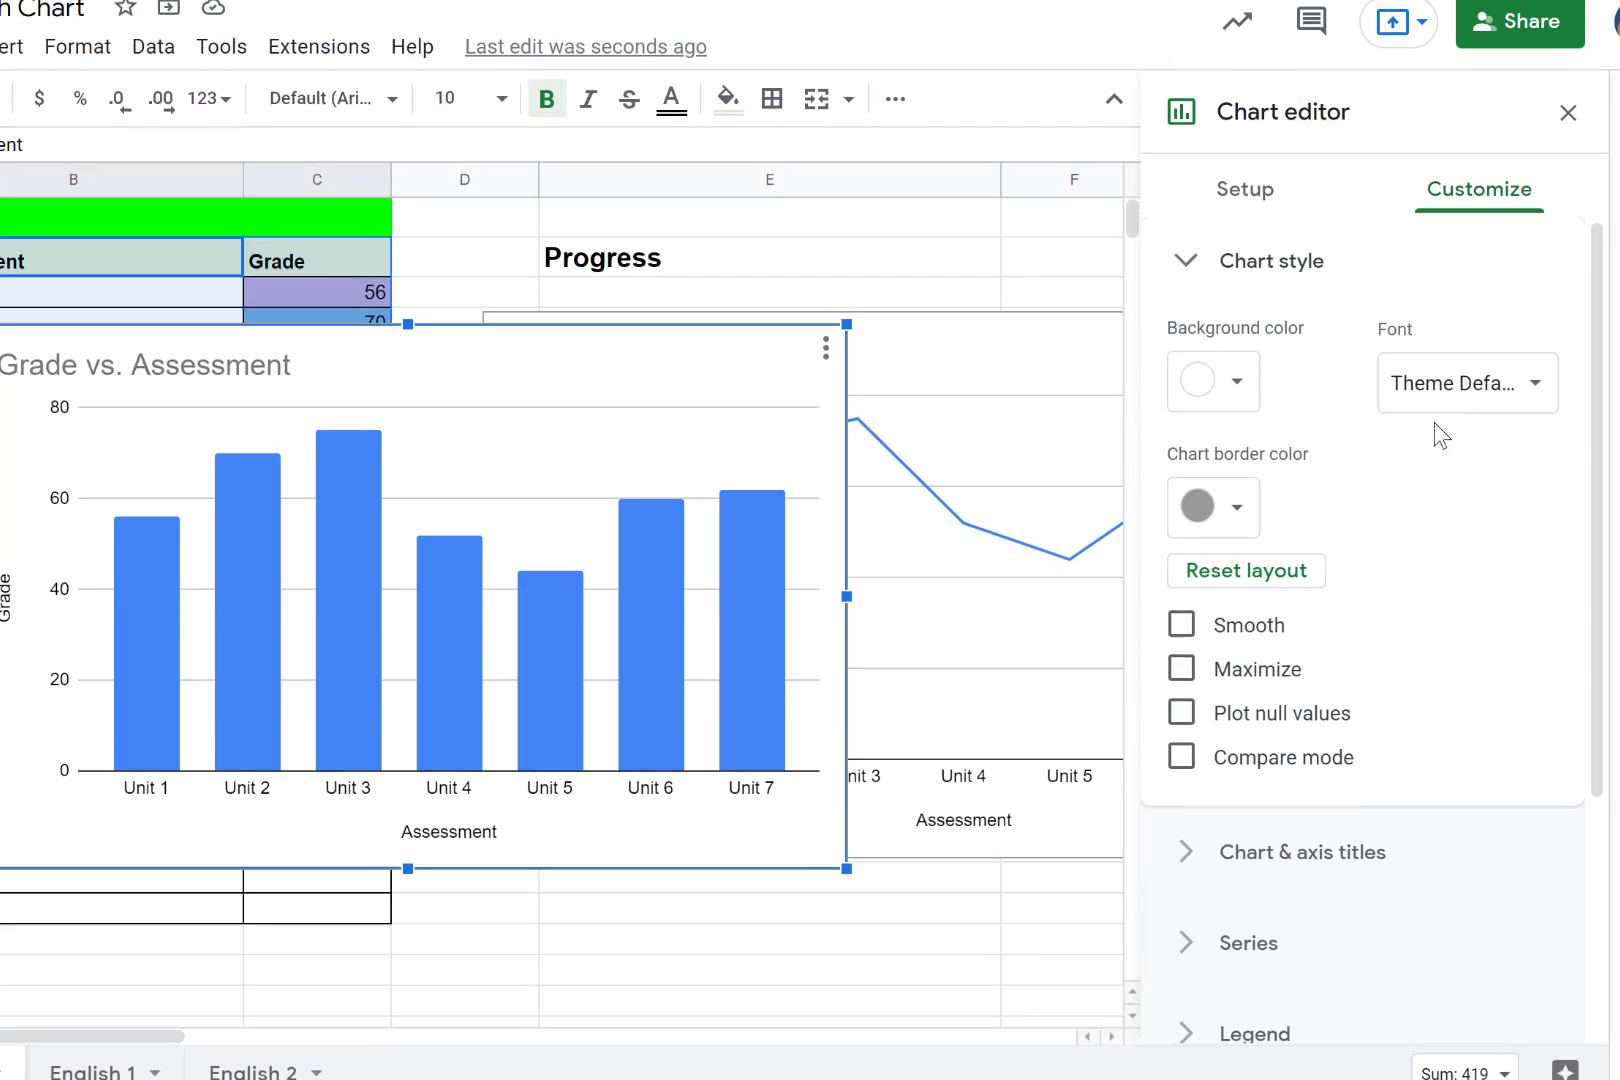
scroll(1428, 433, "down", 2)
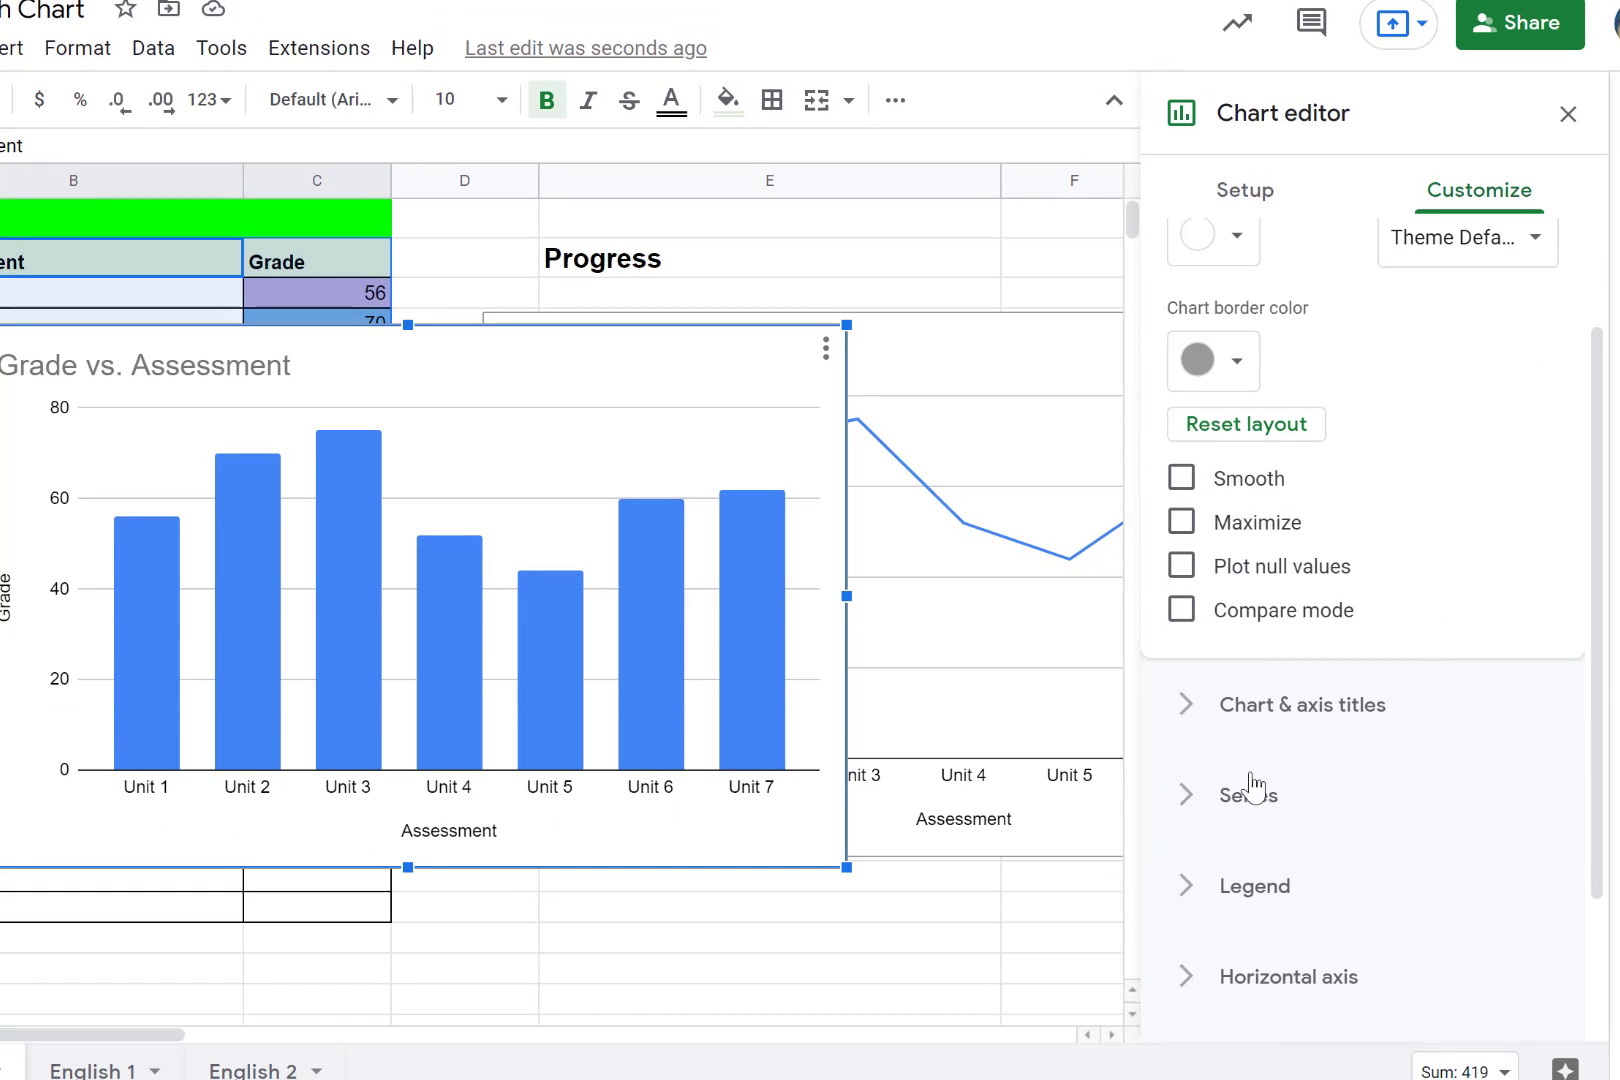
scroll(1345, 475, "up", 2)
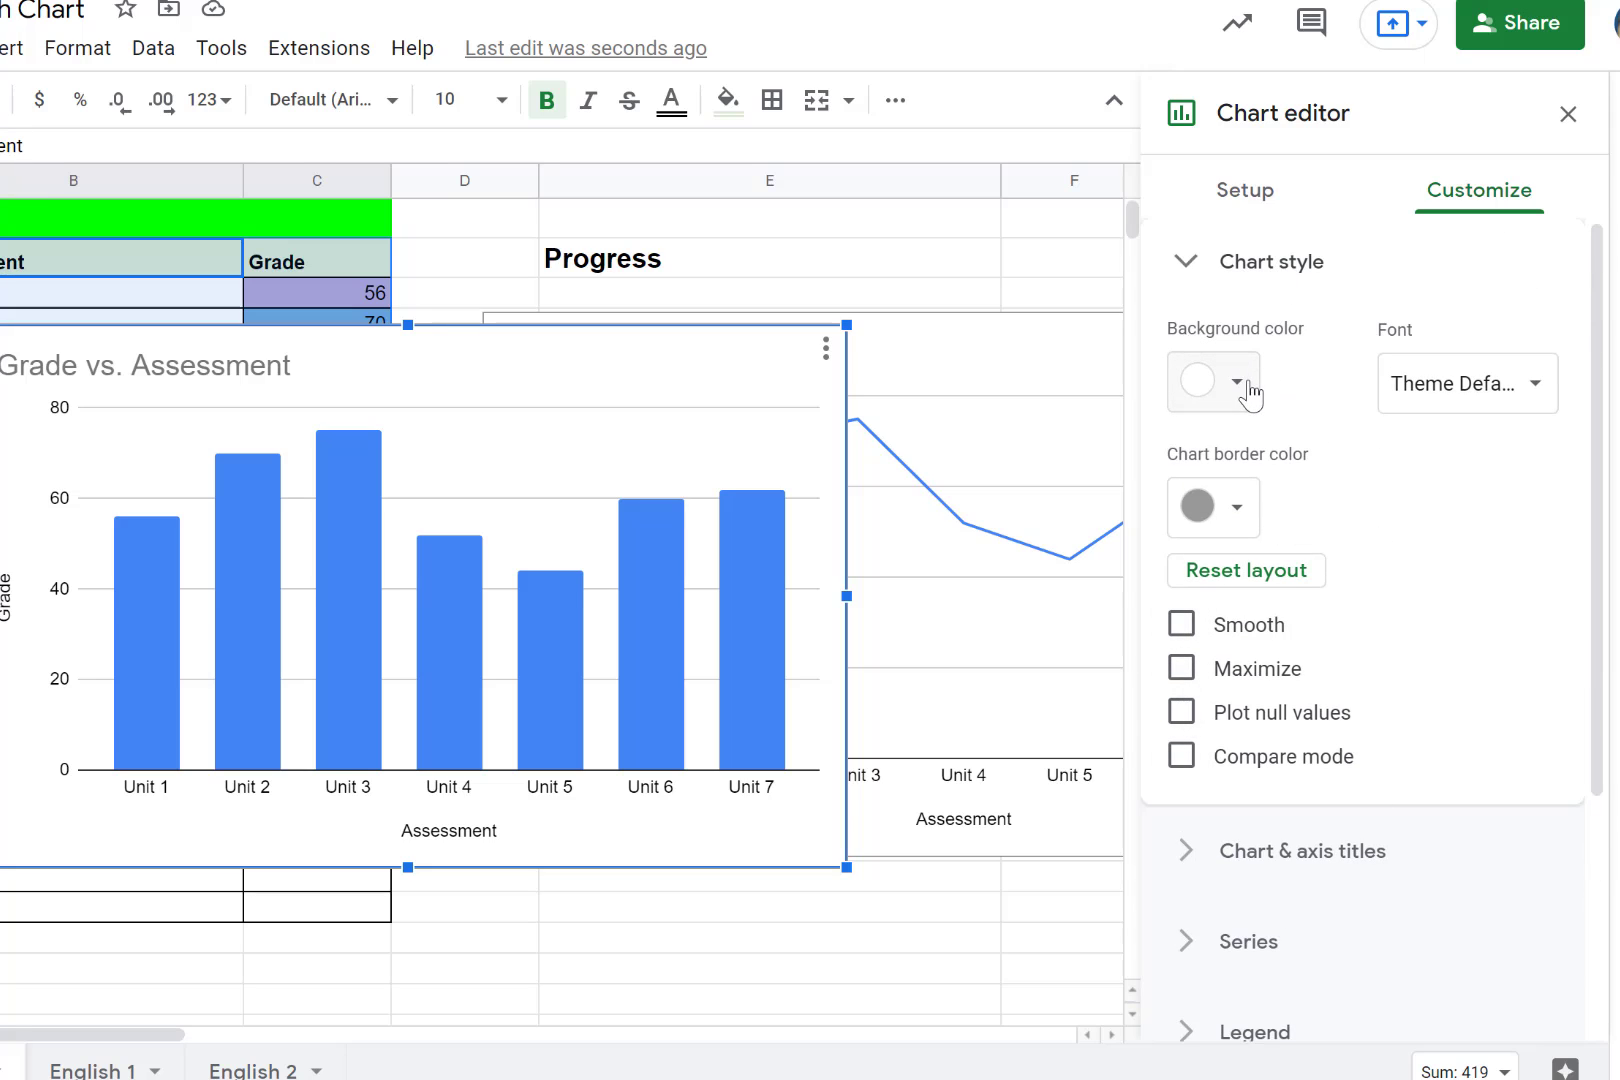
left_click(1237, 512)
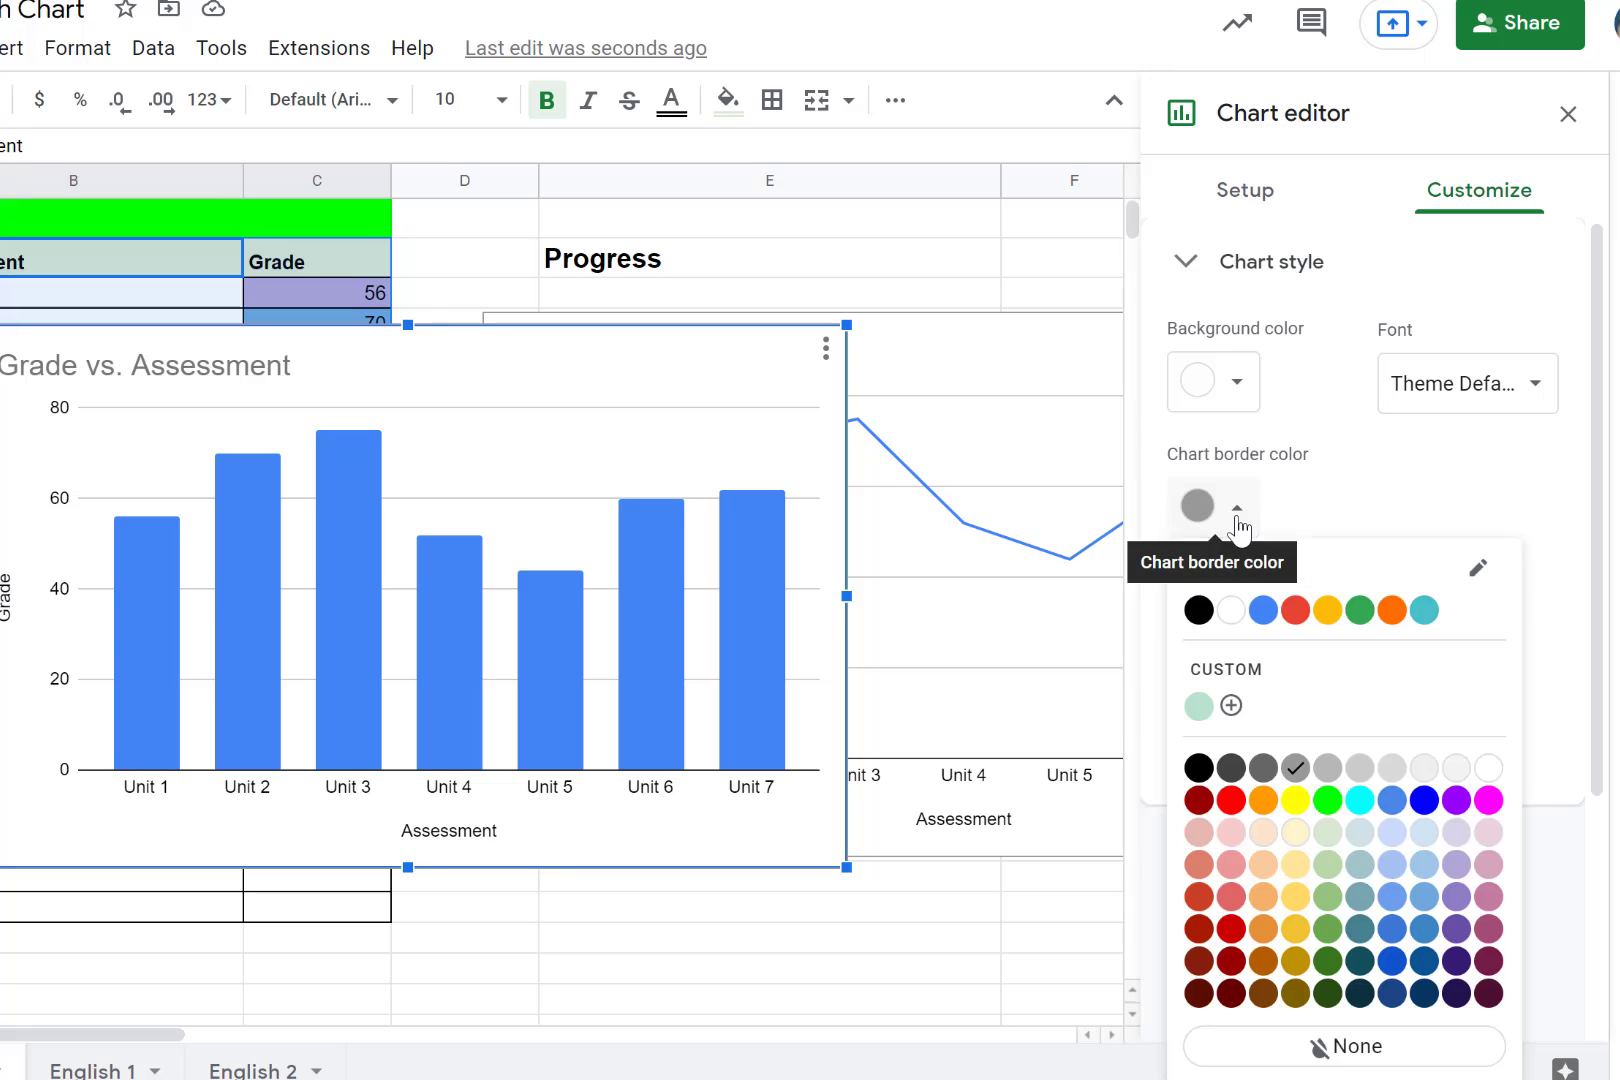
left_click(1237, 518)
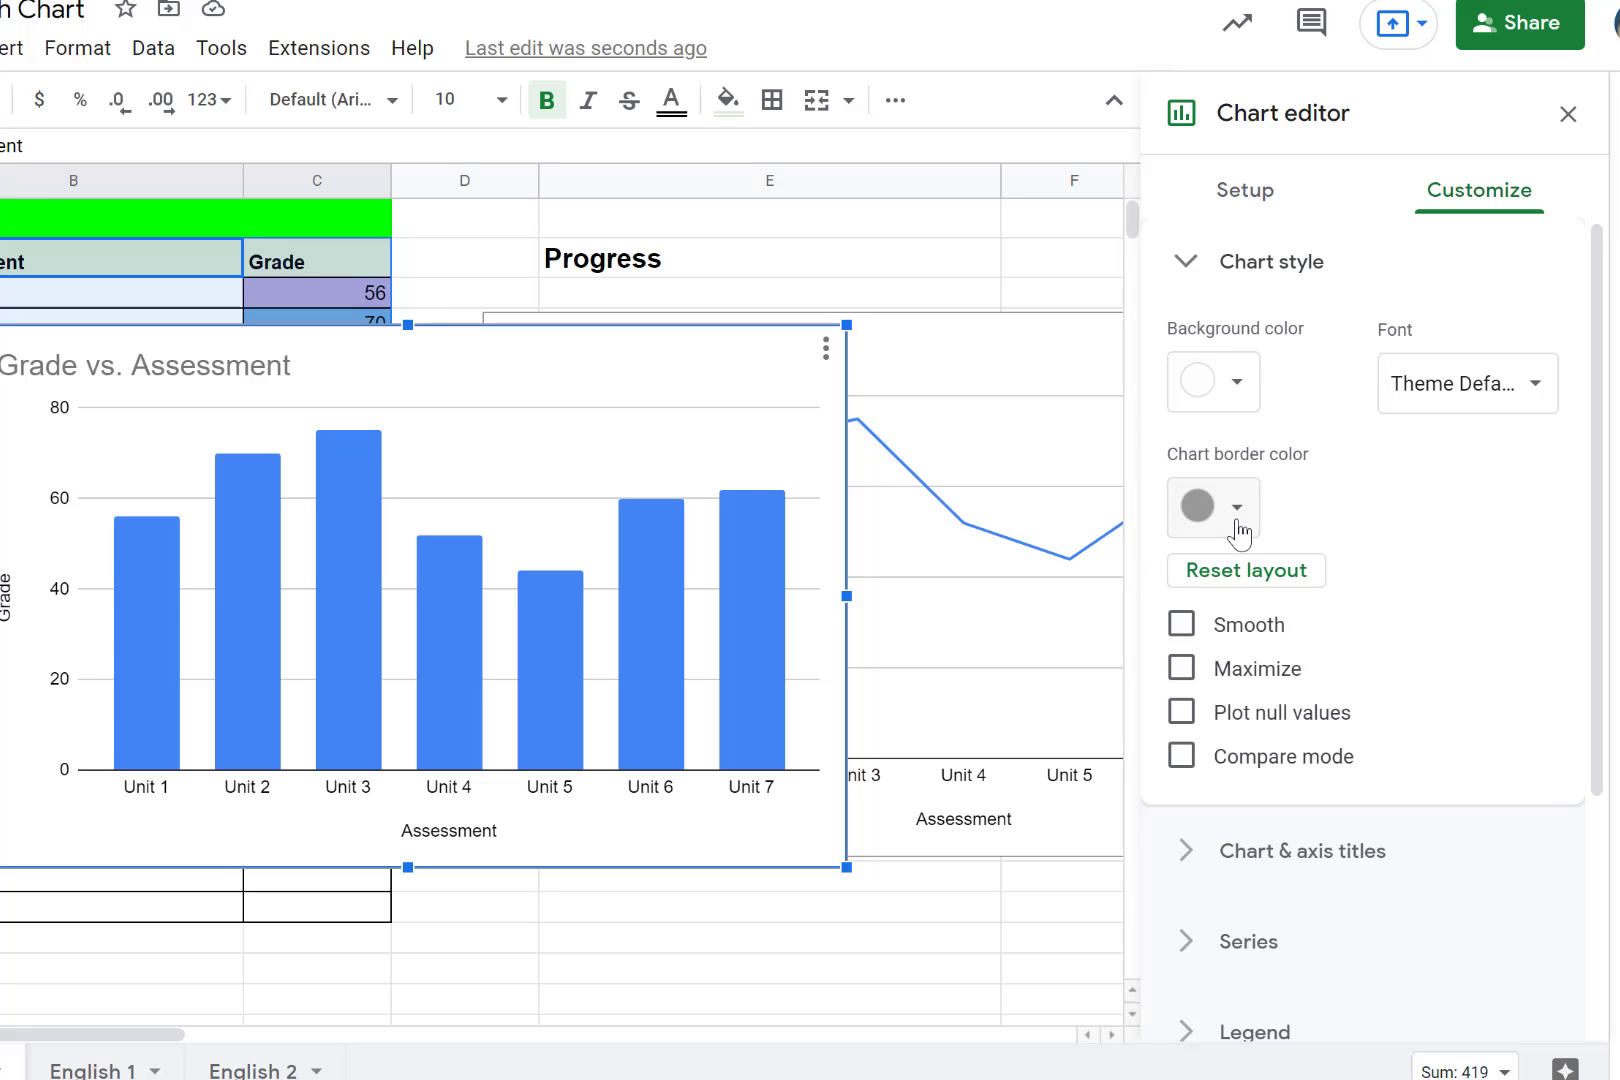
left_click(1551, 398)
left_click(1551, 398)
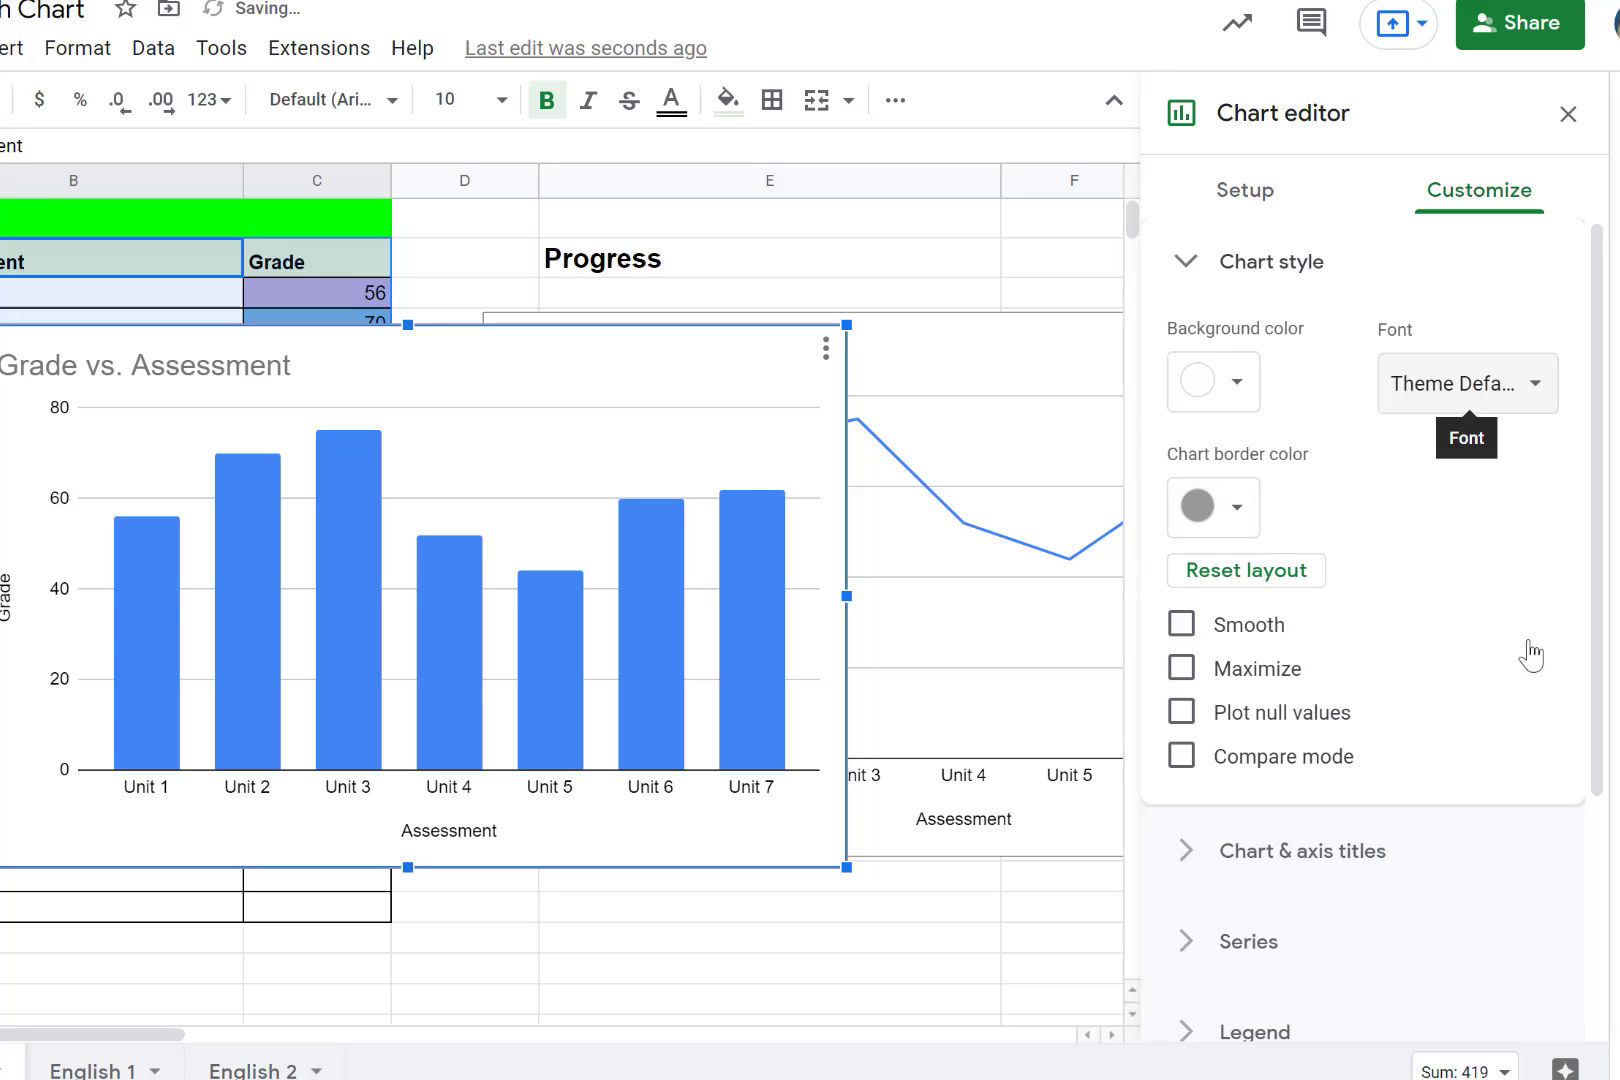
- Format the chart title "Grade vs. Assessment" as bold red text with center alignment
scroll(1472, 687, "down", 3)
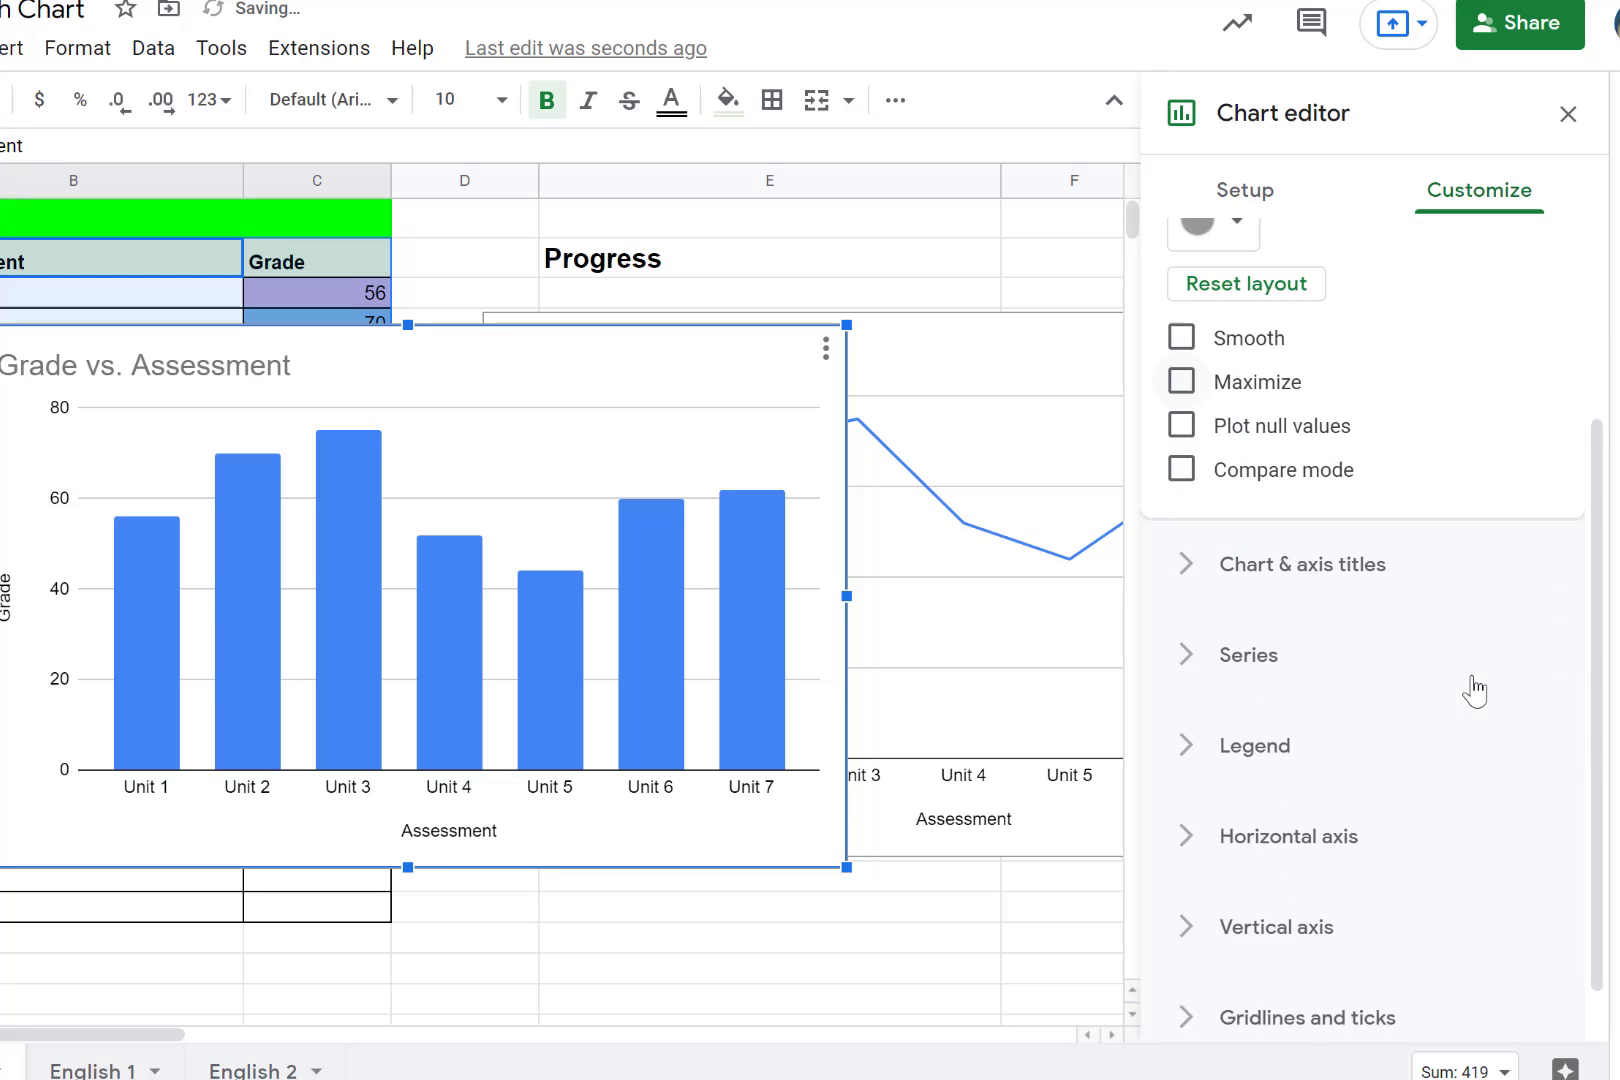
left_click(1178, 565)
left_click(1466, 558)
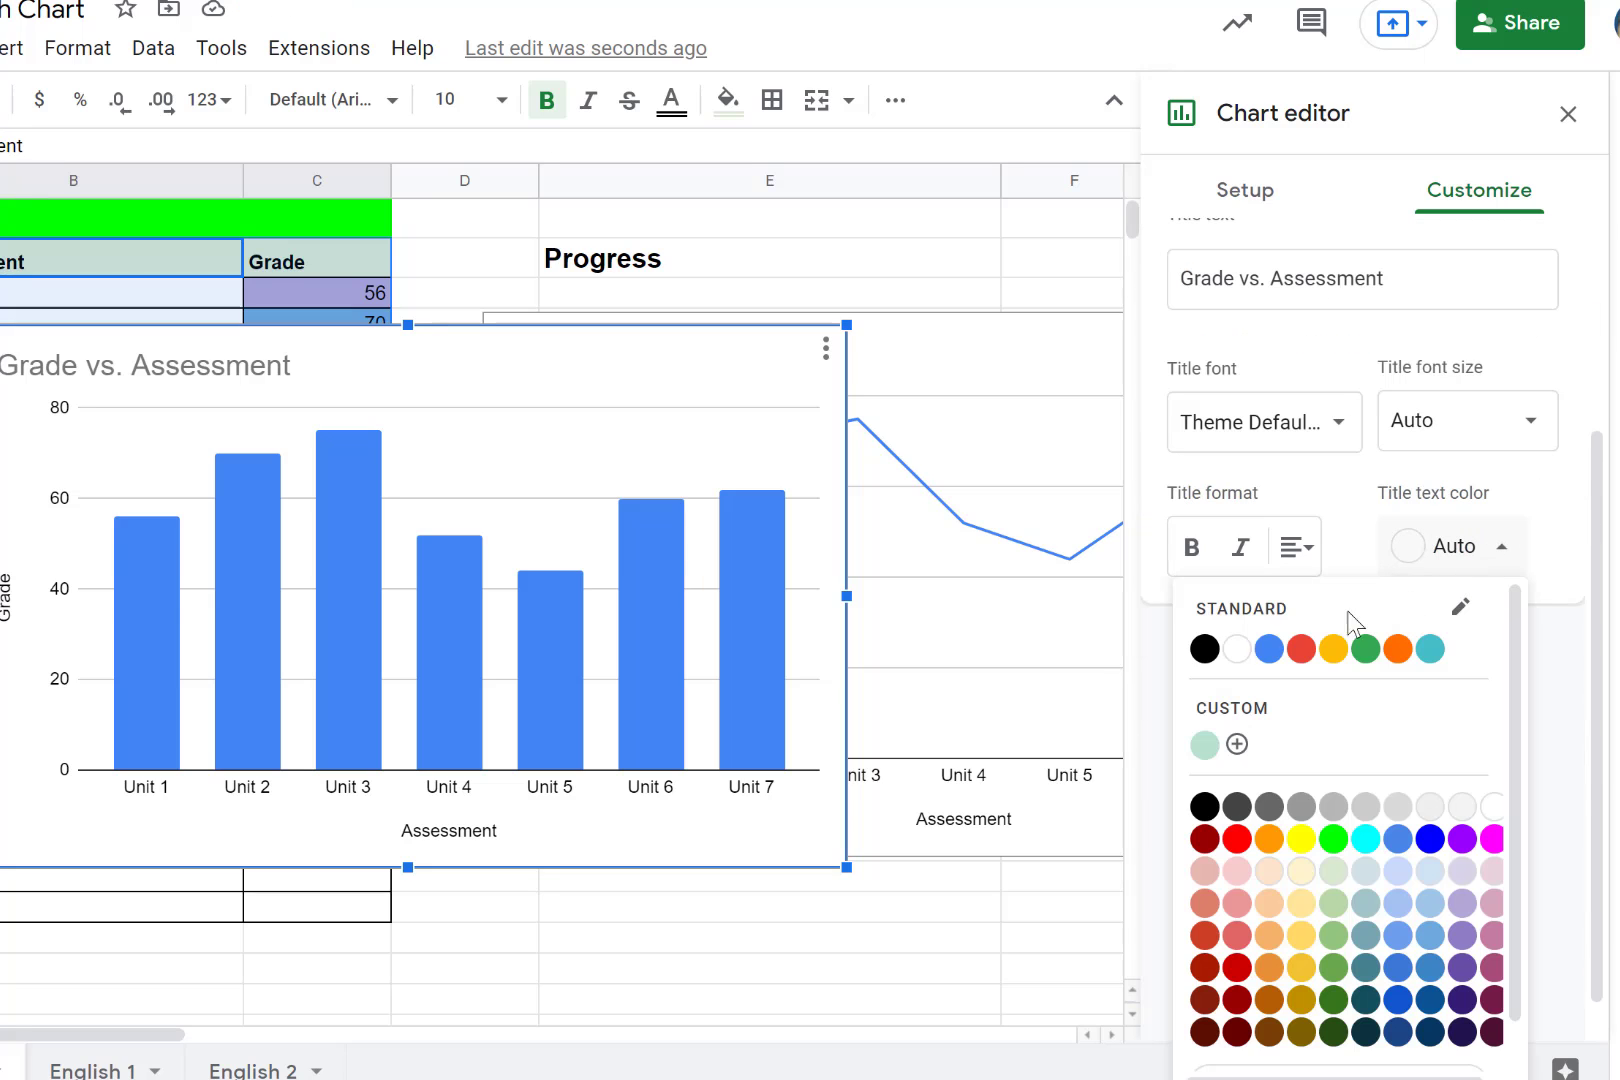
left_click(1302, 652)
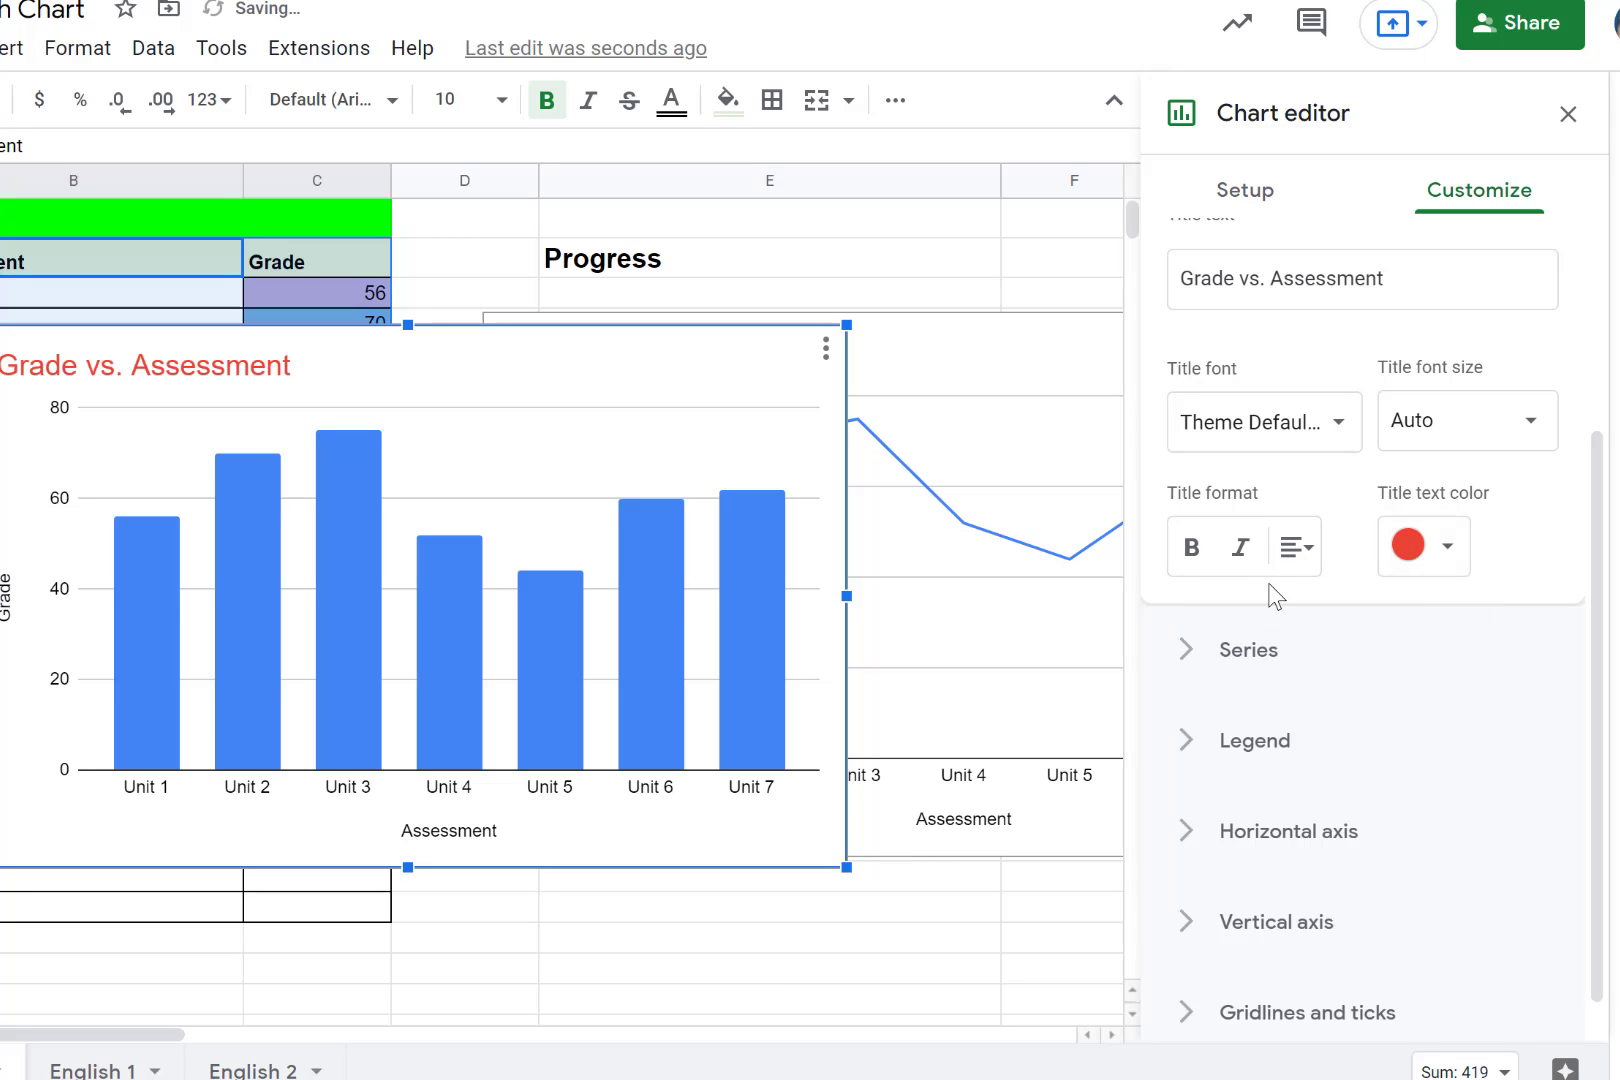
left_click(1189, 548)
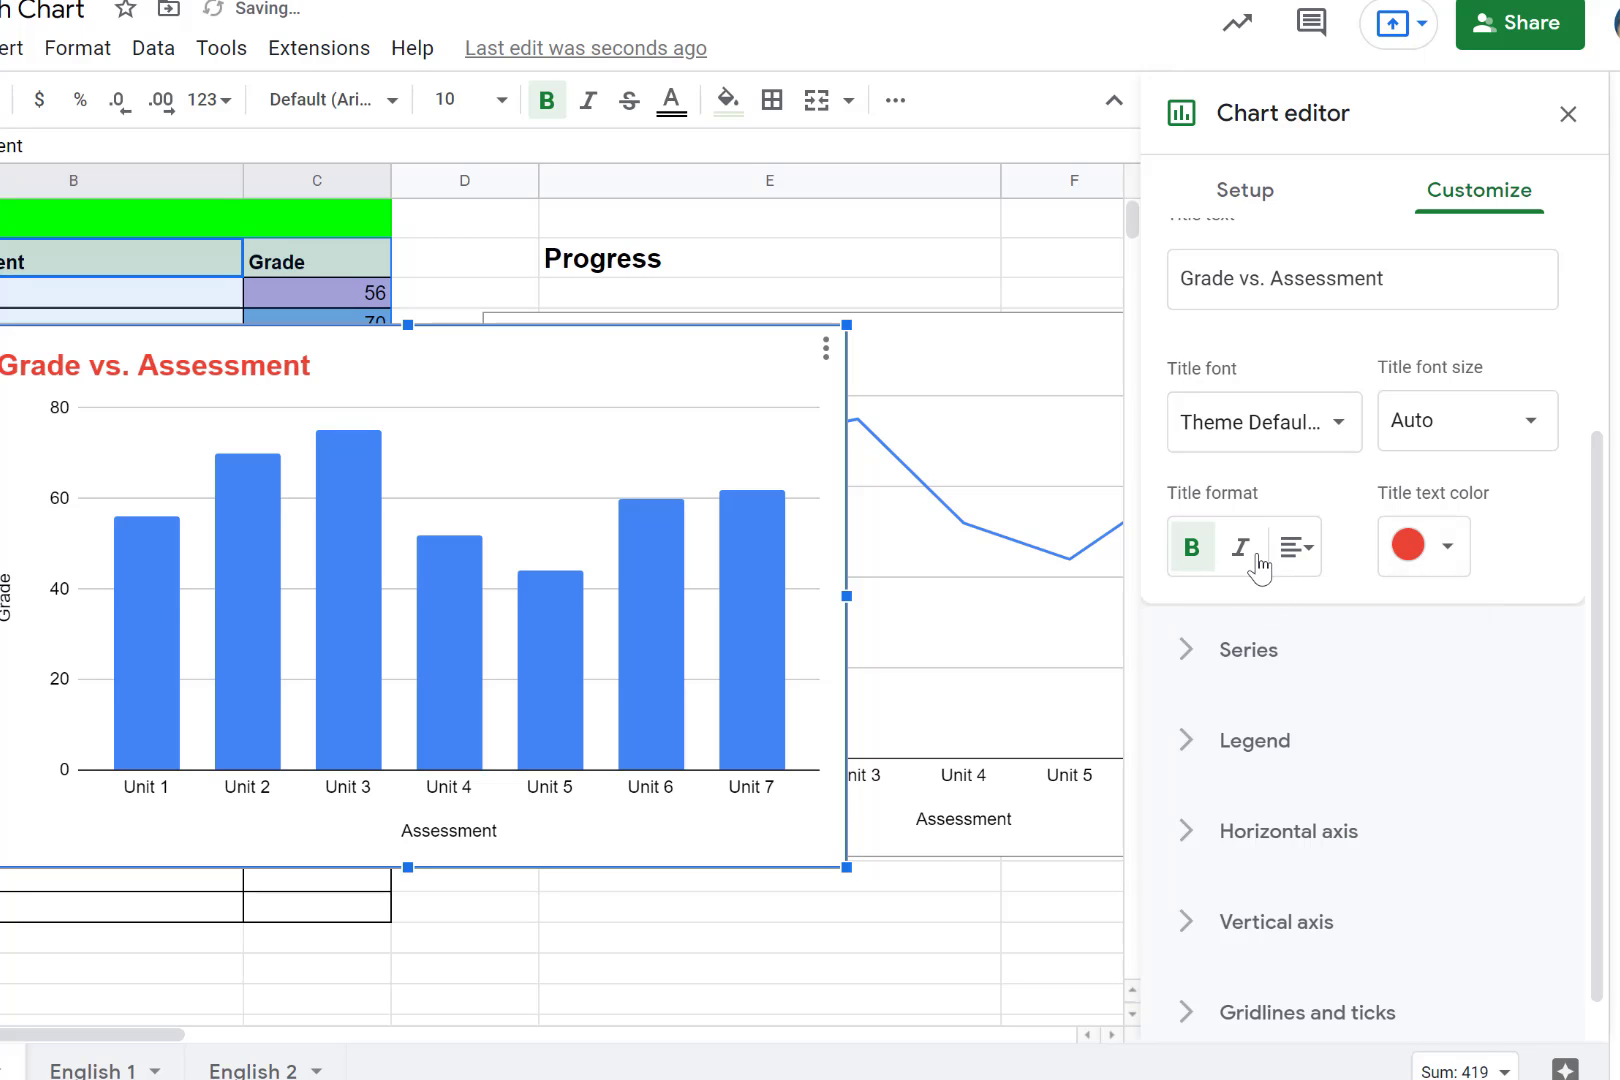
left_click(1298, 548)
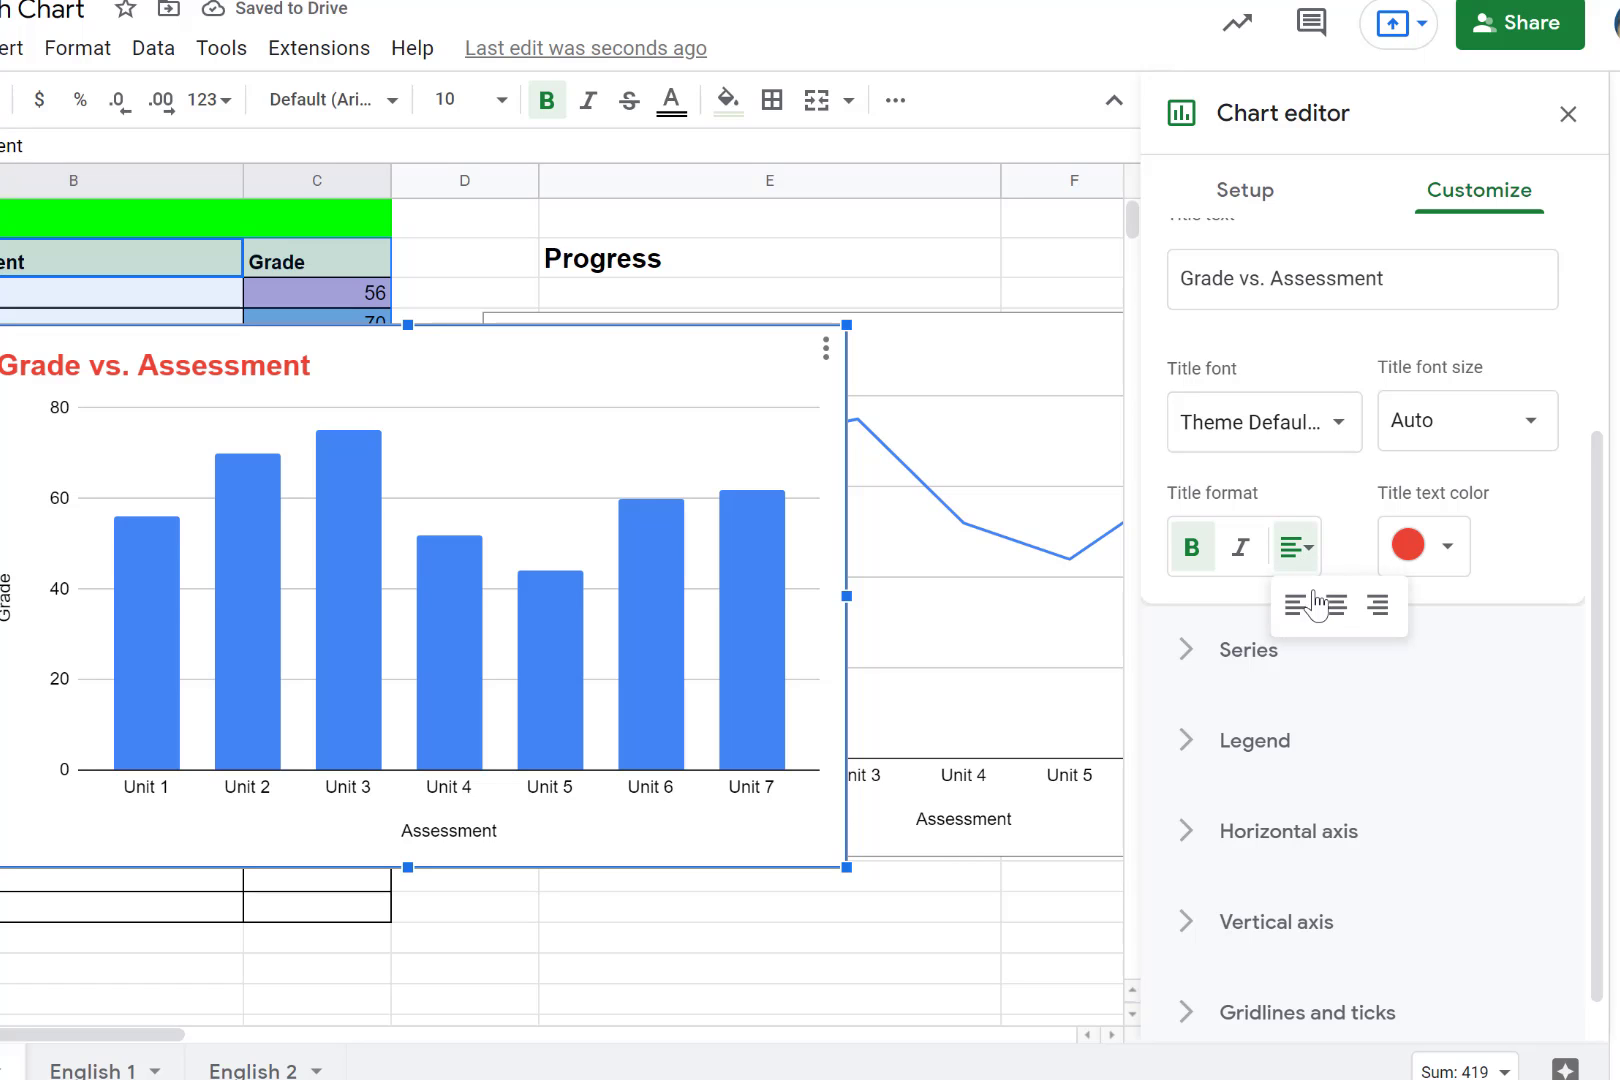
left_click(1339, 608)
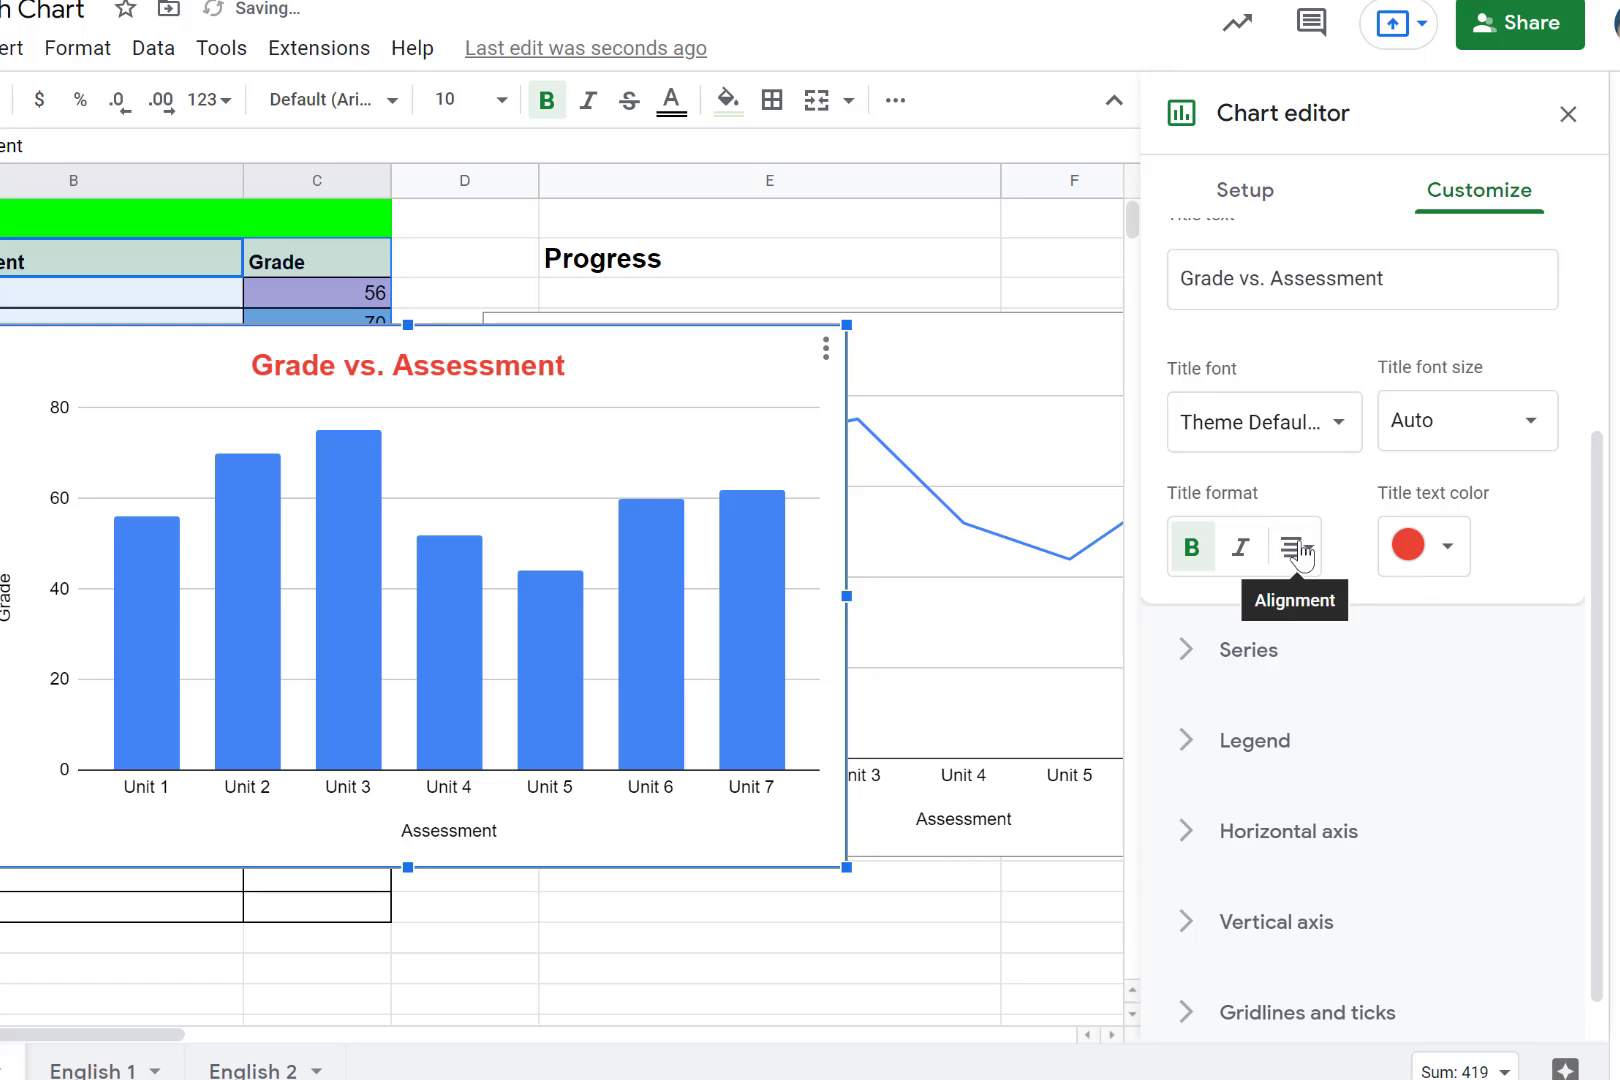
left_click(1335, 438)
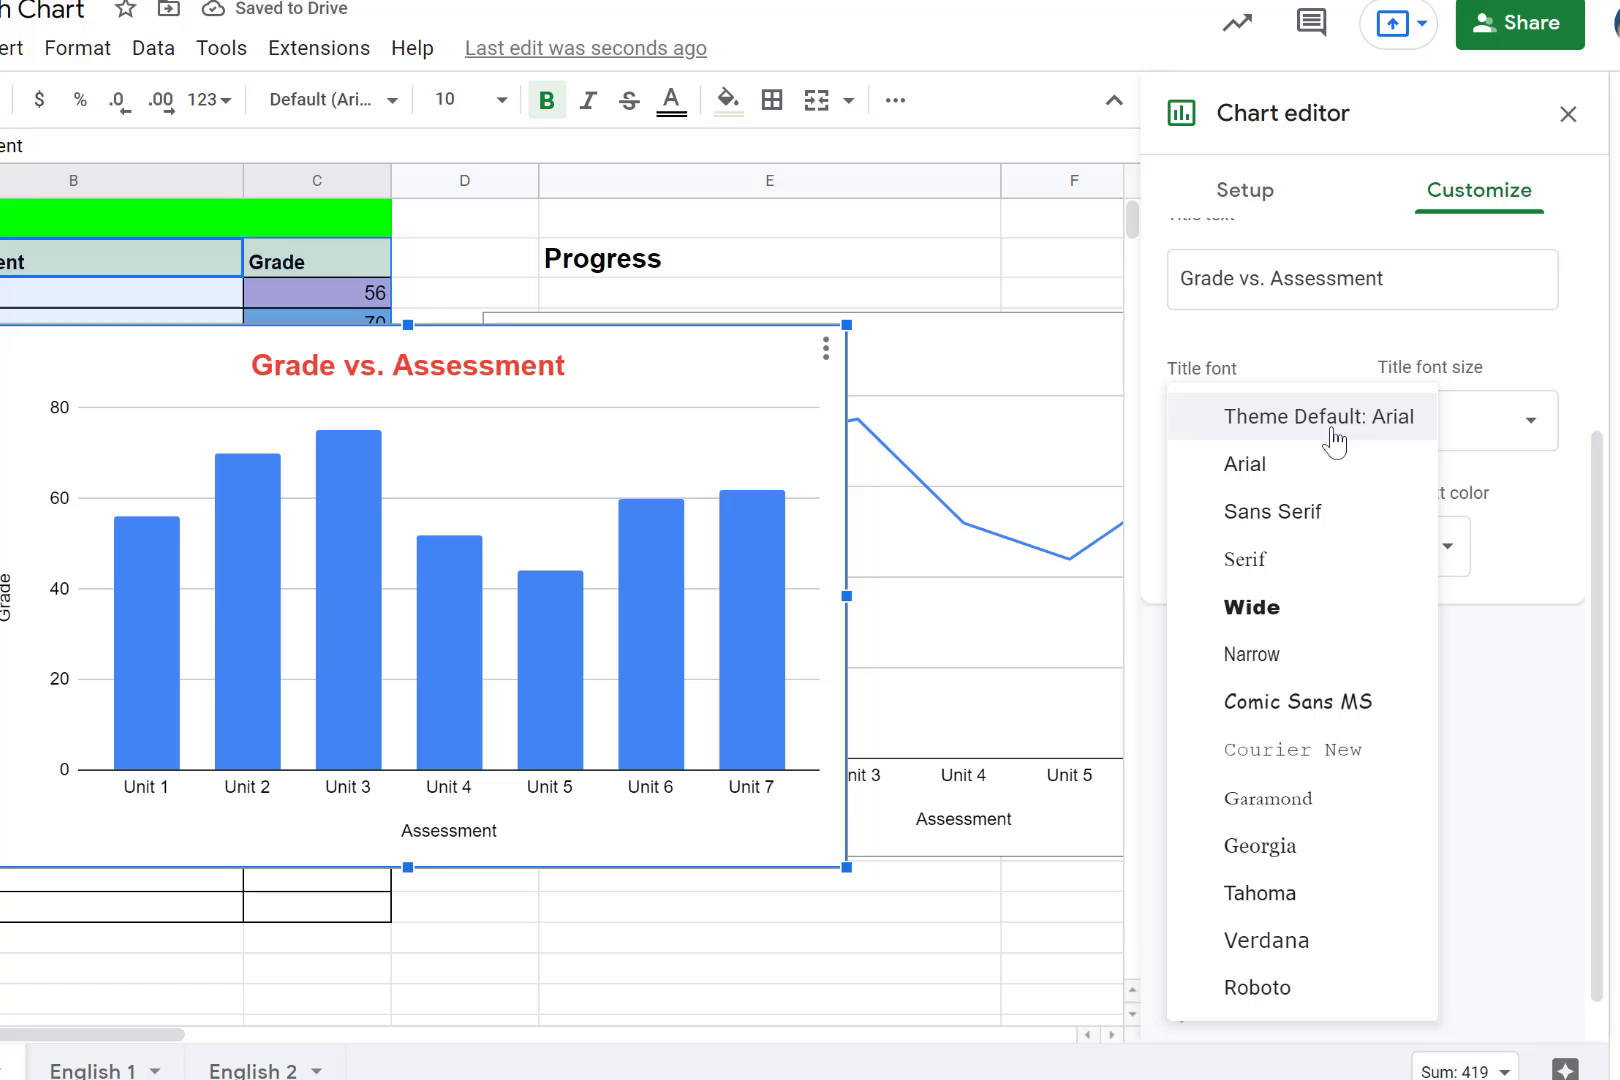
left_click(1237, 437)
- Open the Grade series formatting and review its type and fill color options
scroll(1536, 452, "down", 1)
left_click(1250, 603)
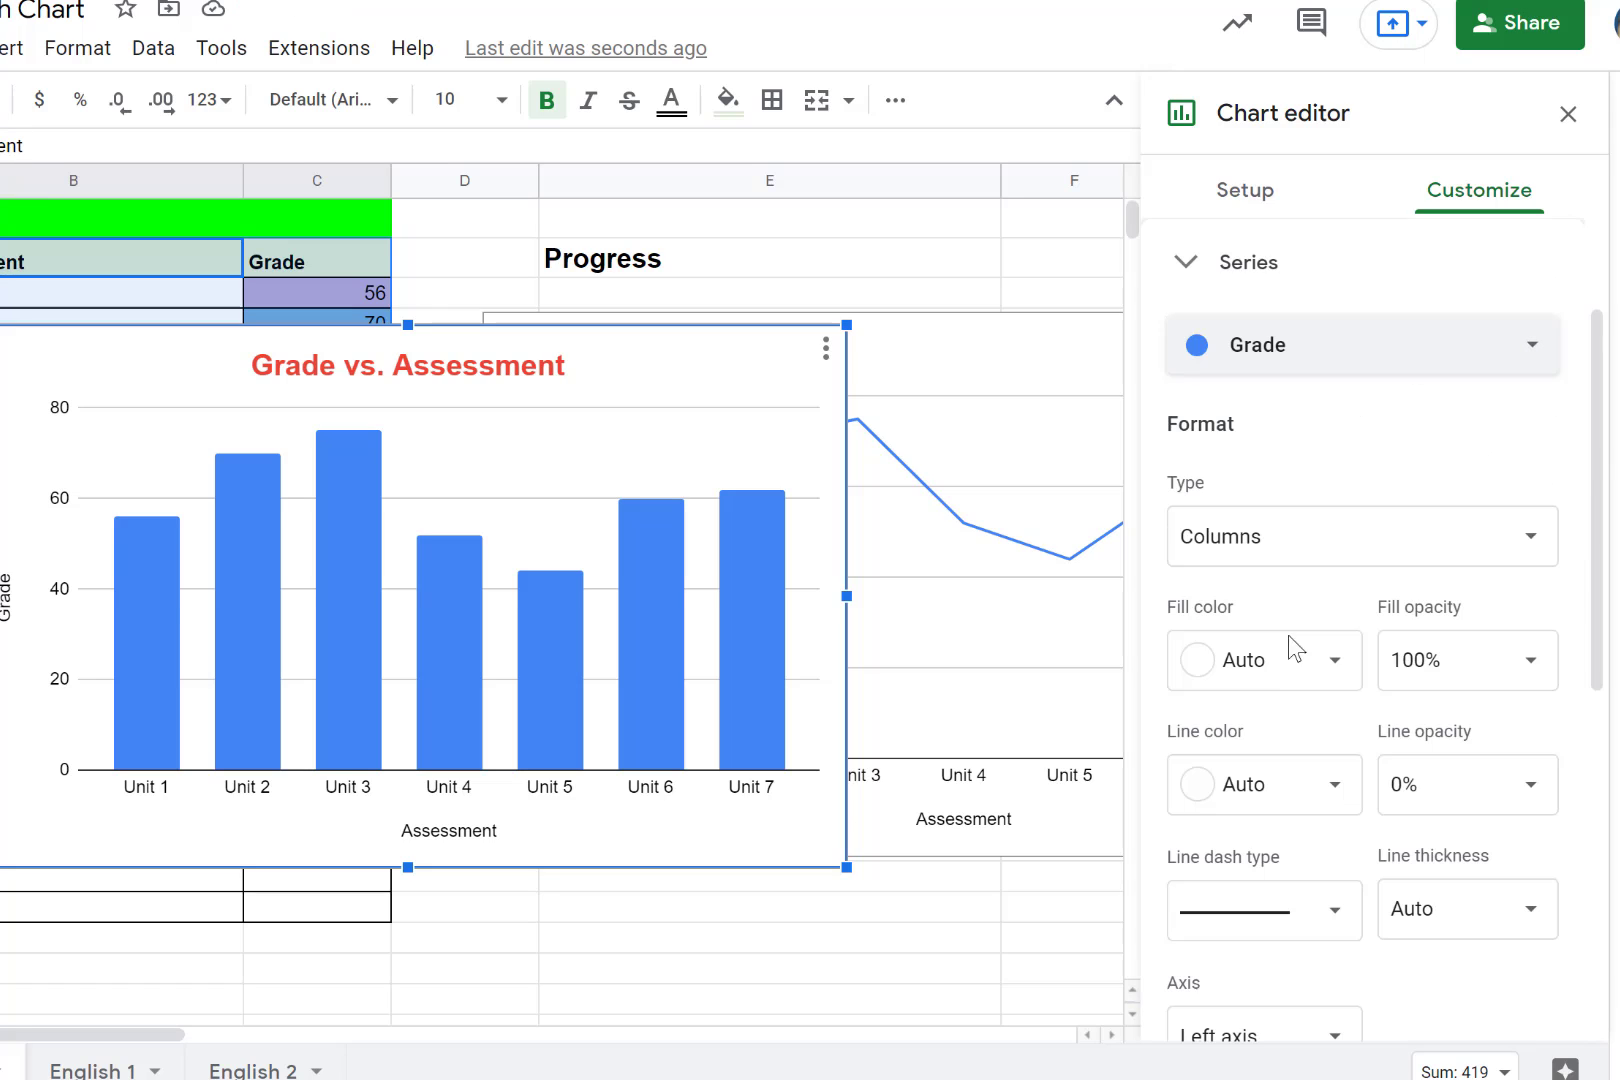
left_click(1385, 560)
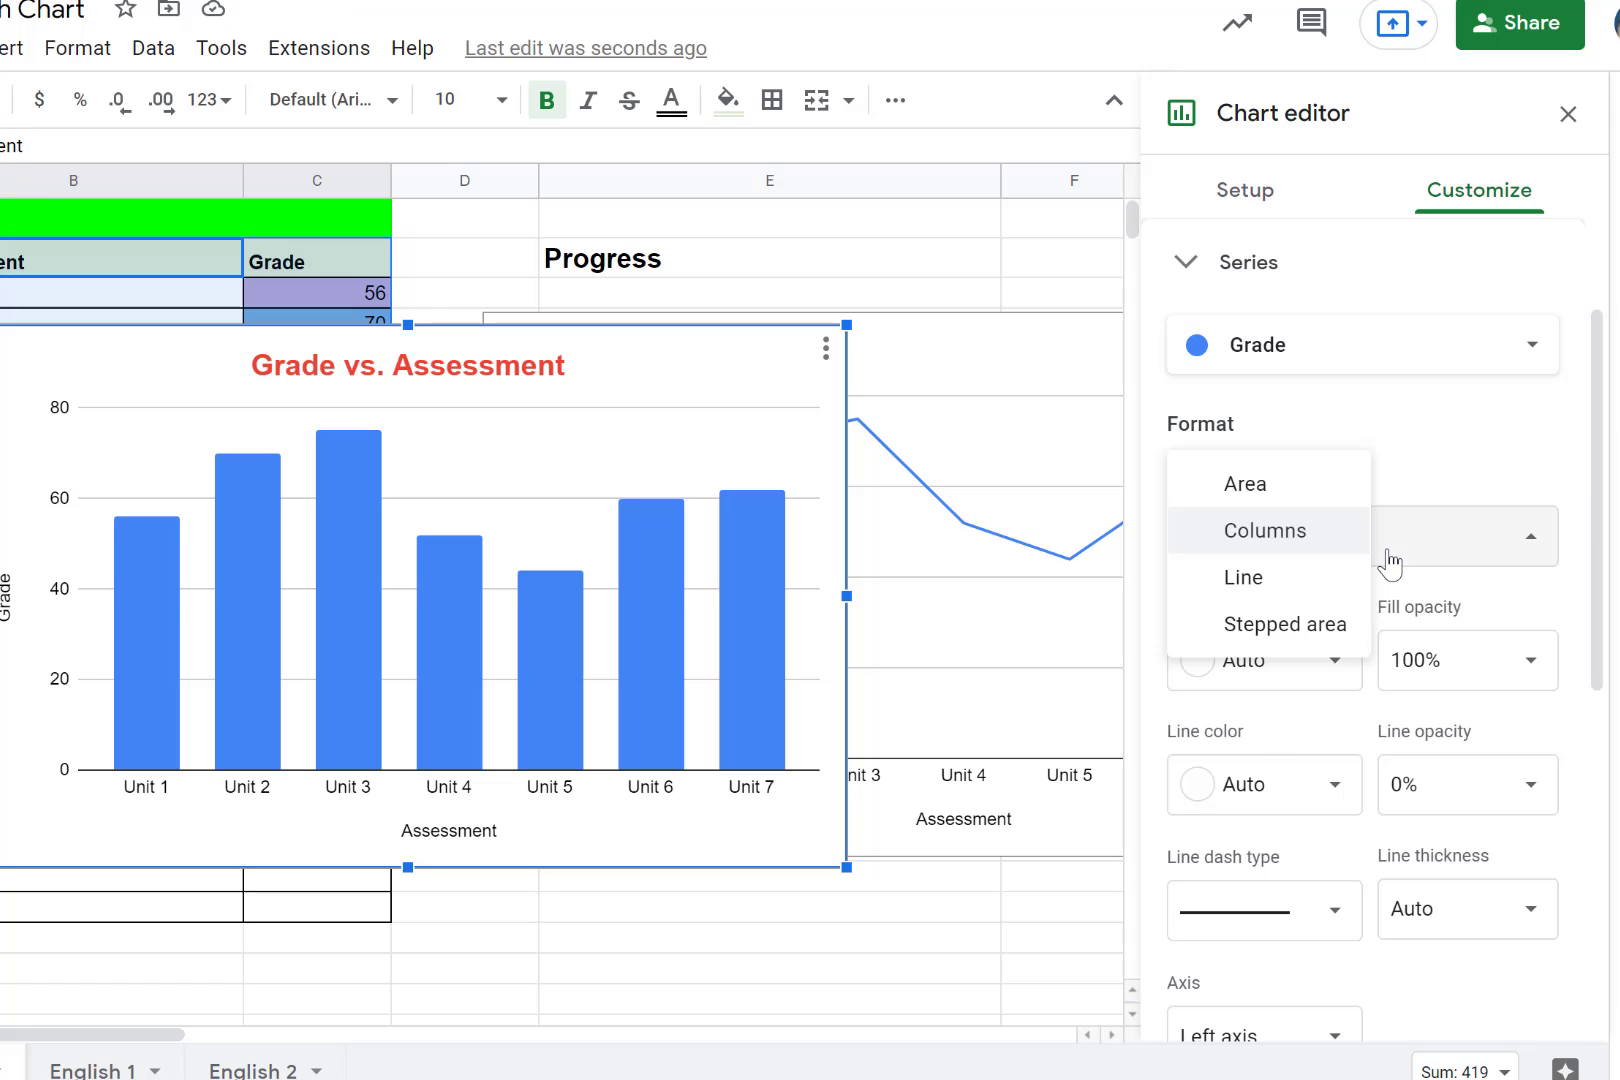
left_click(1307, 560)
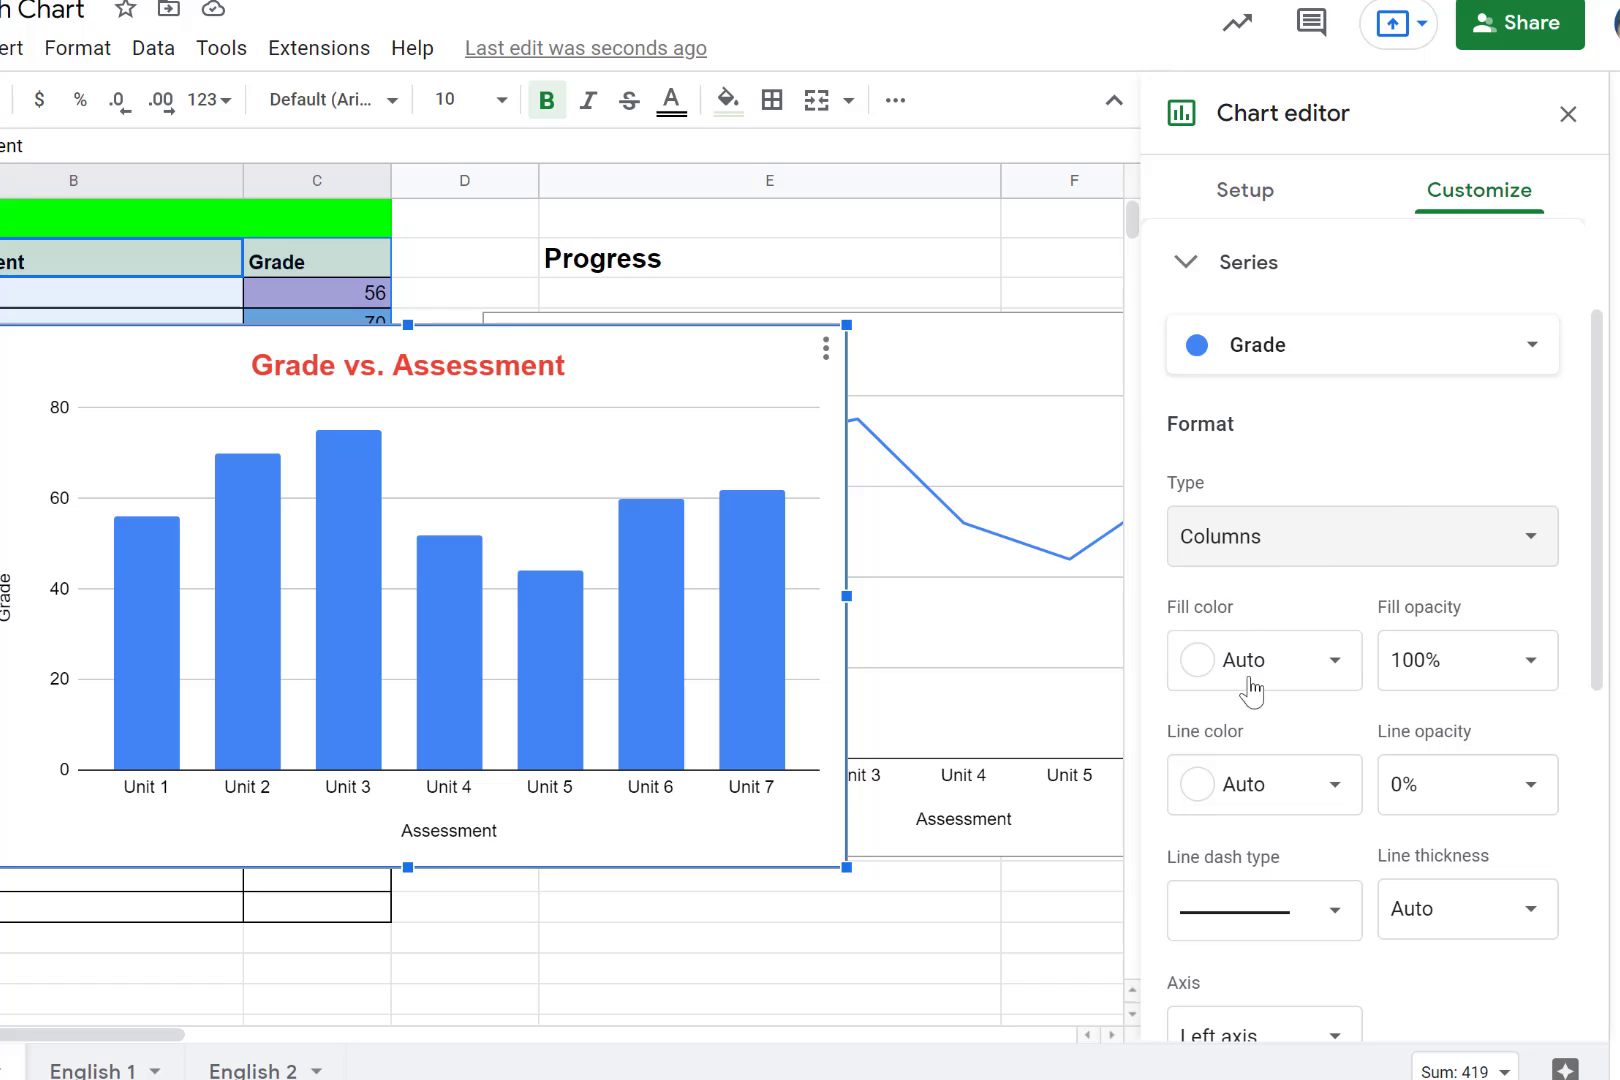
left_click(1314, 670)
left_click(1317, 672)
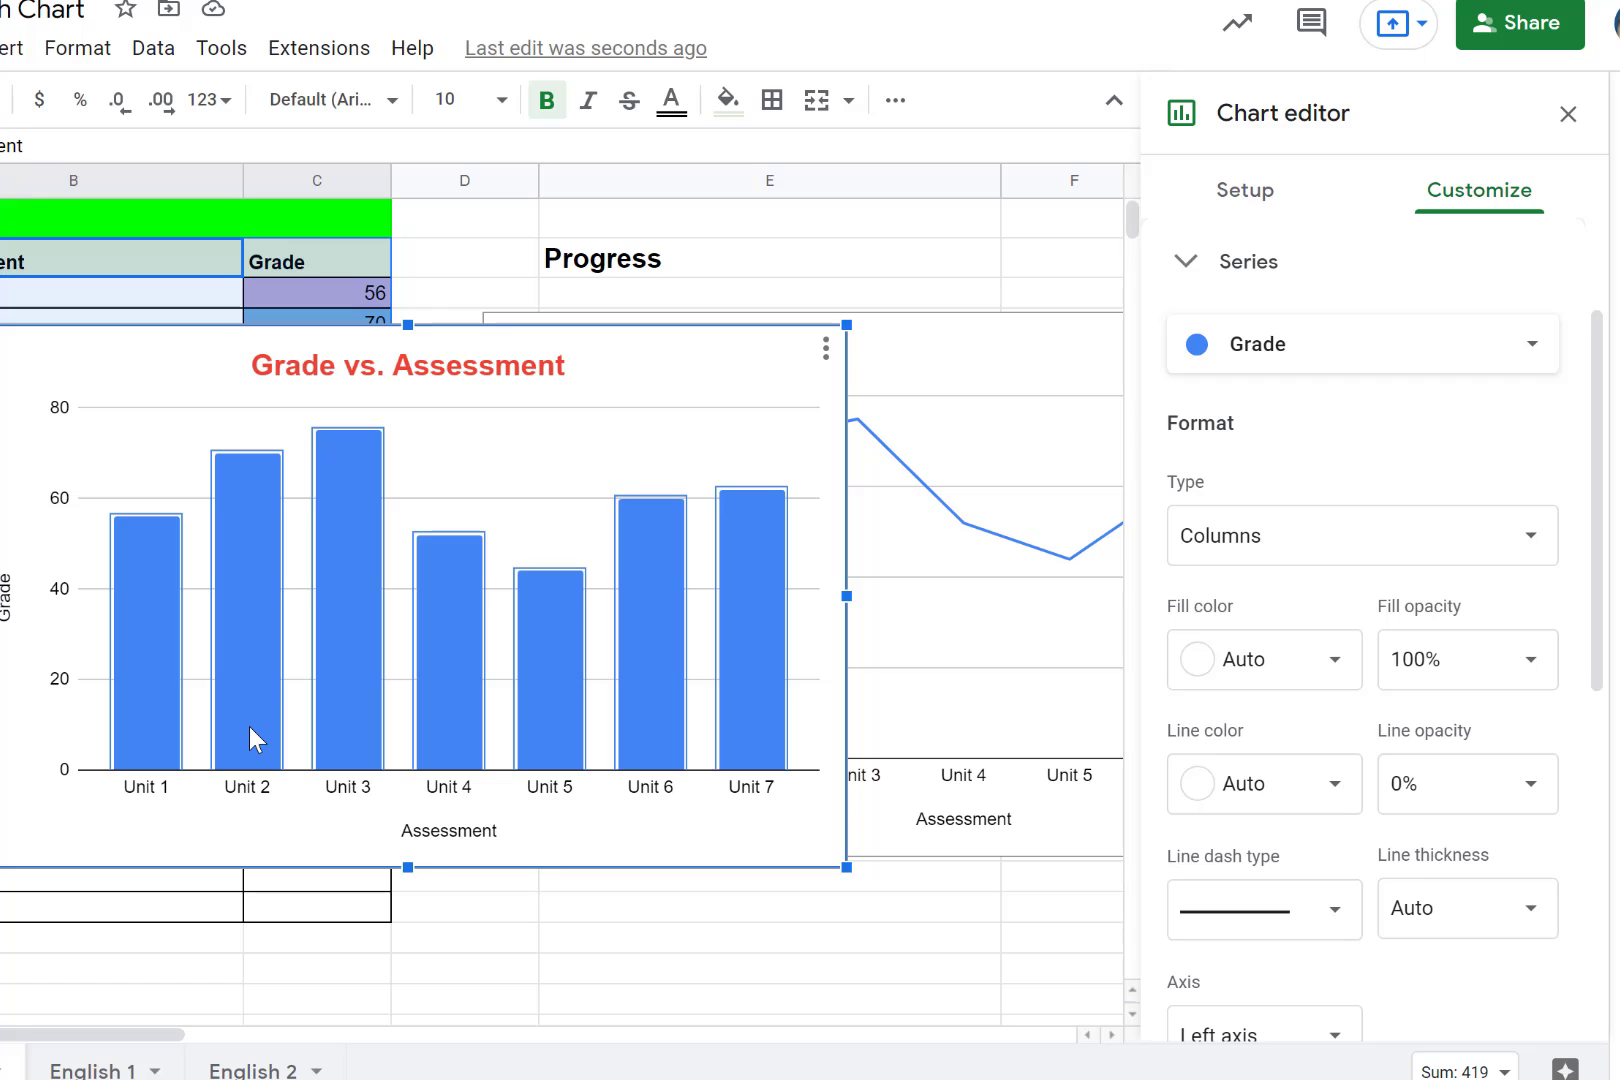
- Fill the Unit 2 column of the chart with red and the Unit 3 column with orange
left_click(254, 694)
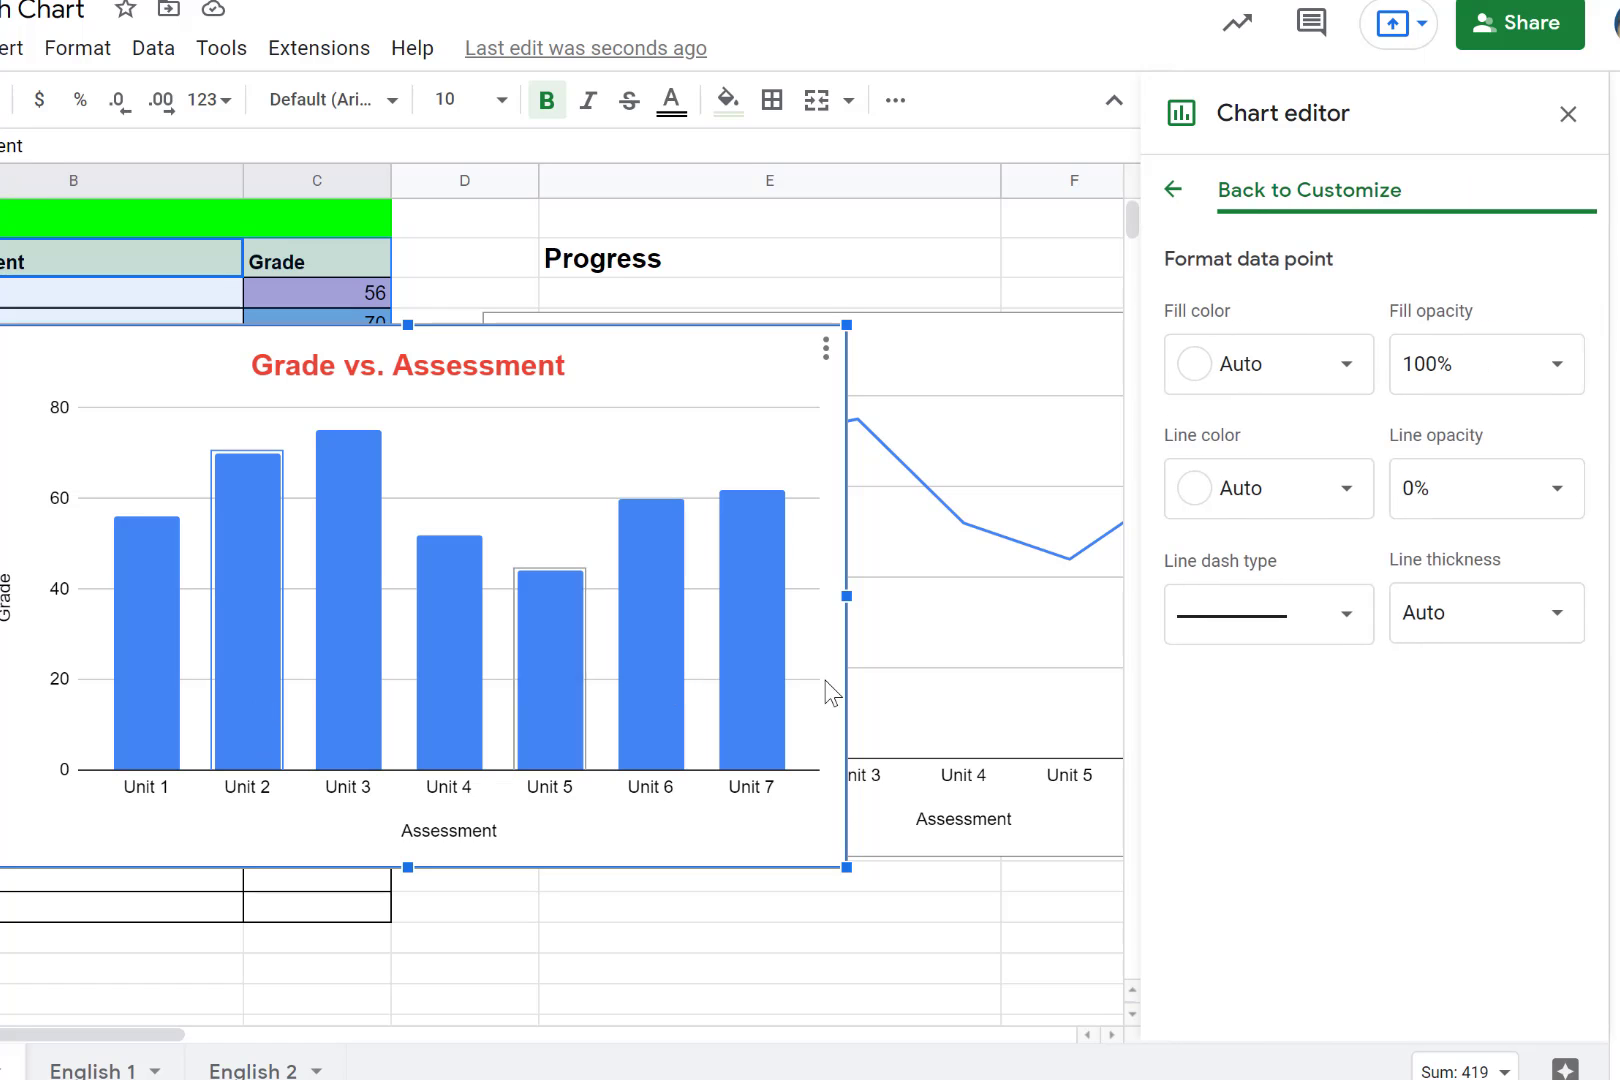
left_click(1345, 372)
left_click(1302, 472)
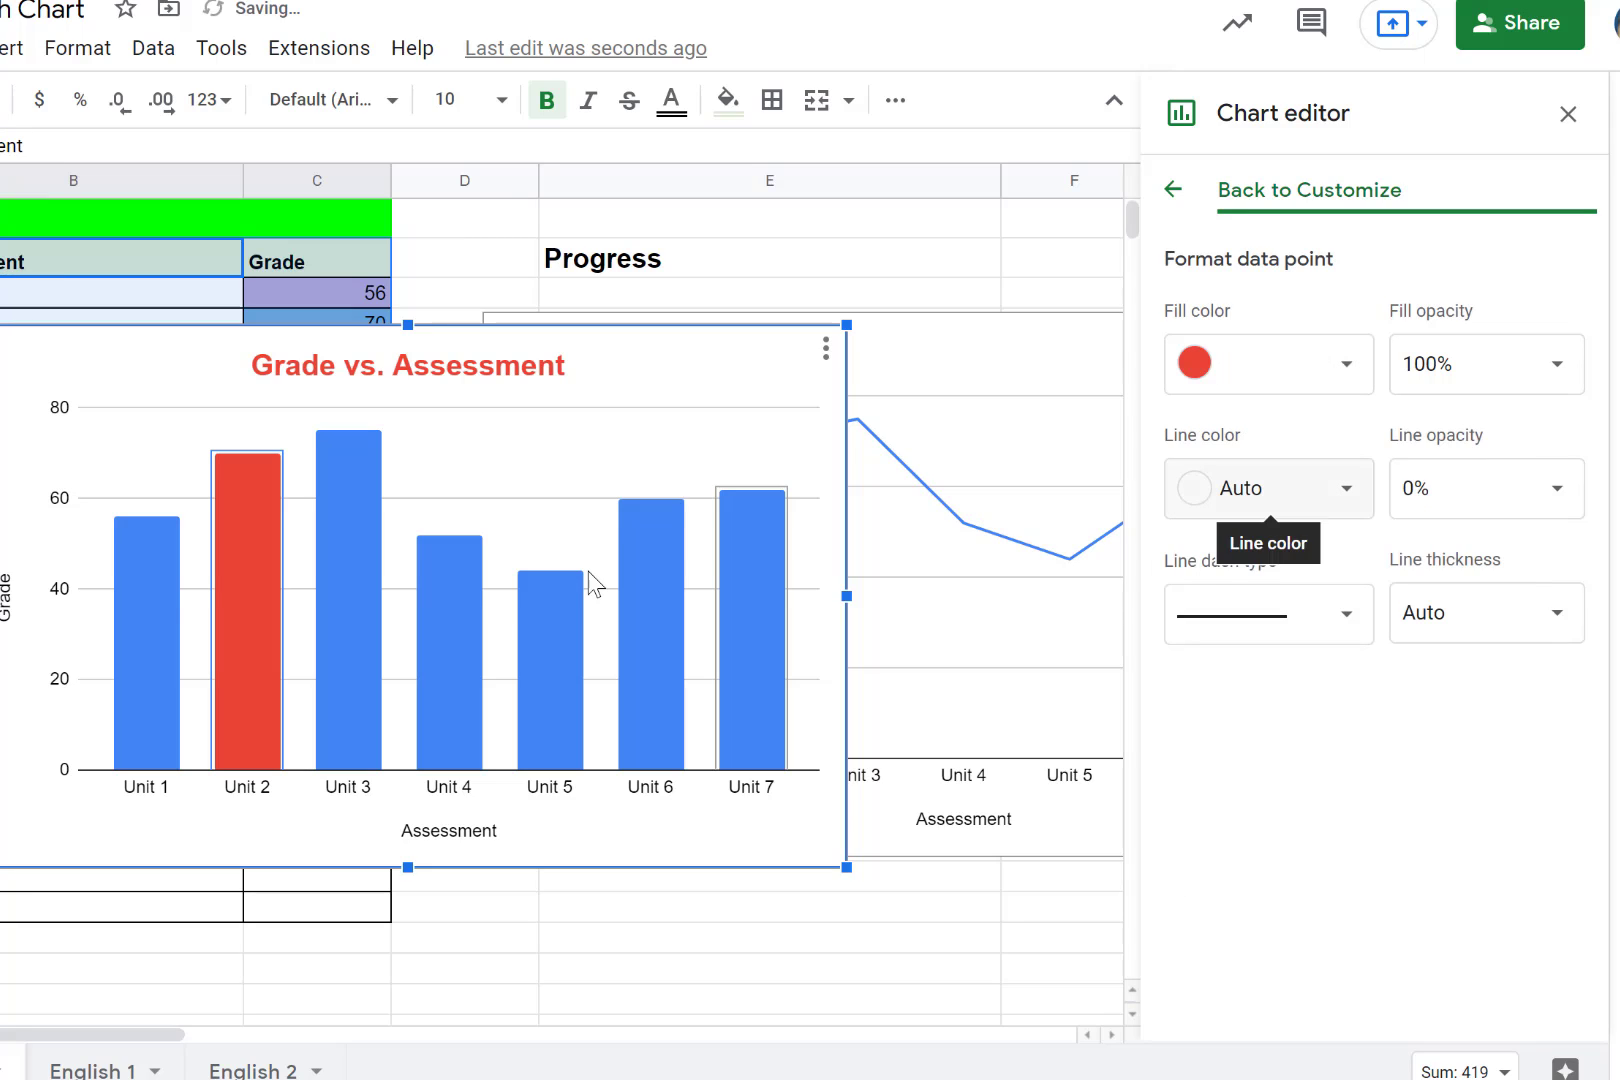
left_click(354, 637)
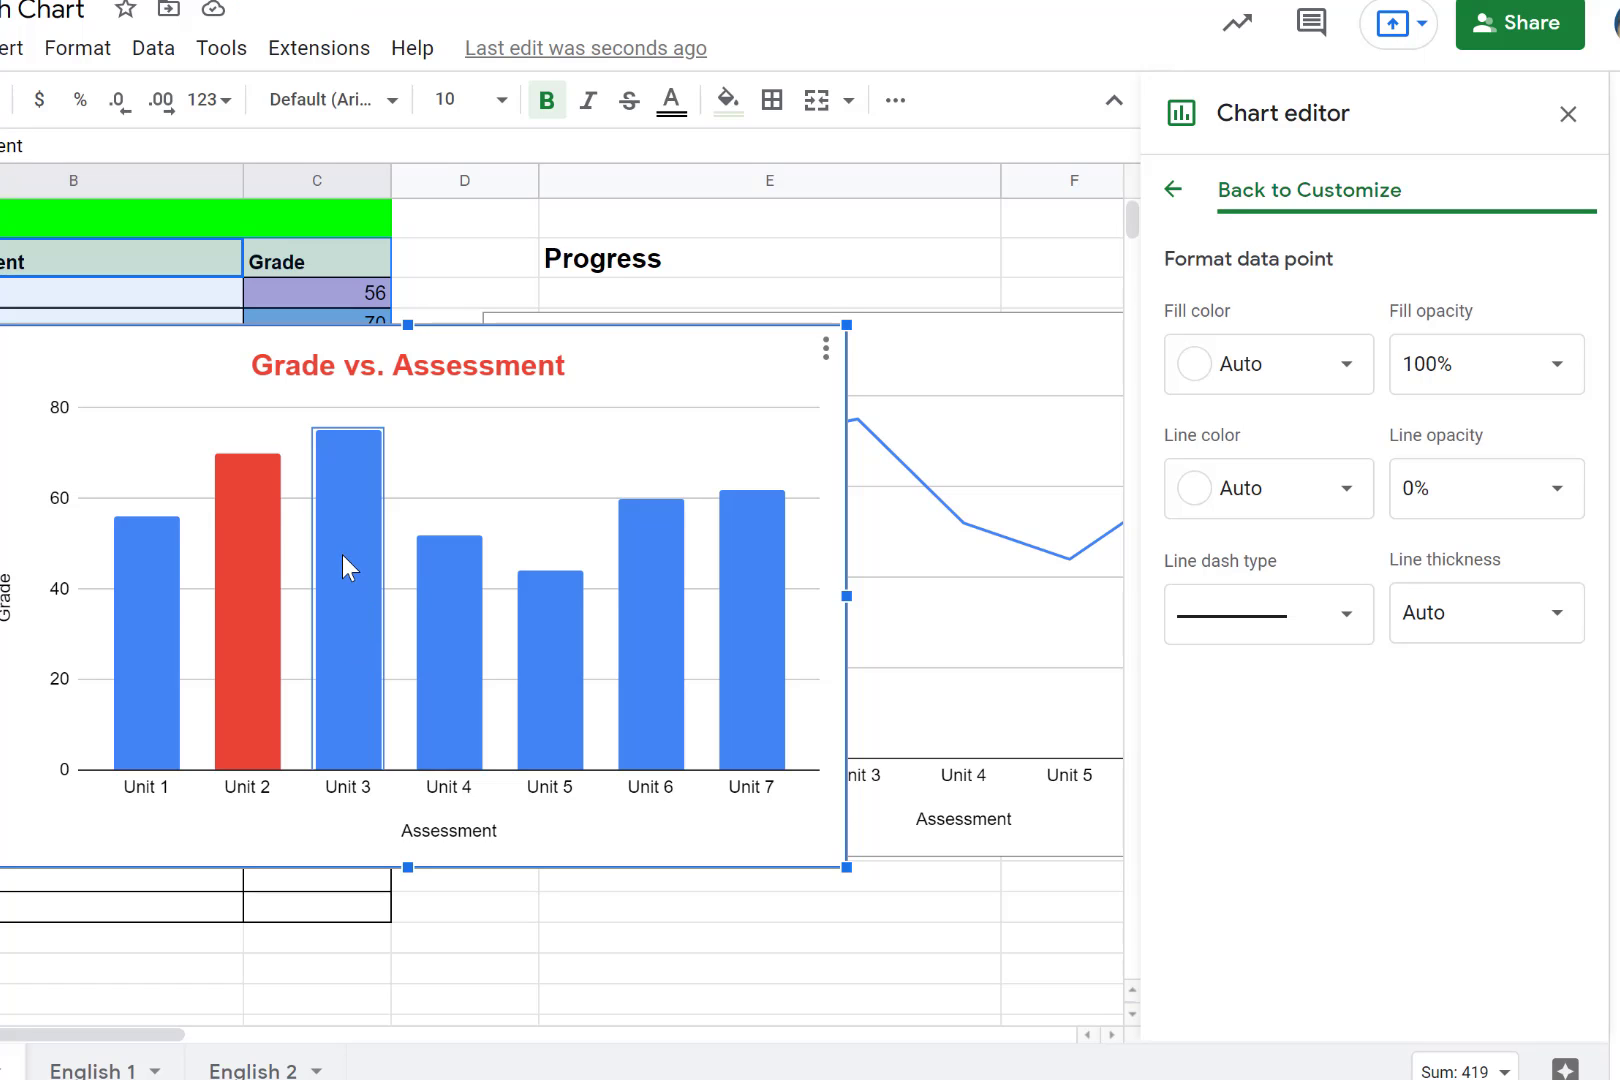
left_click(1292, 384)
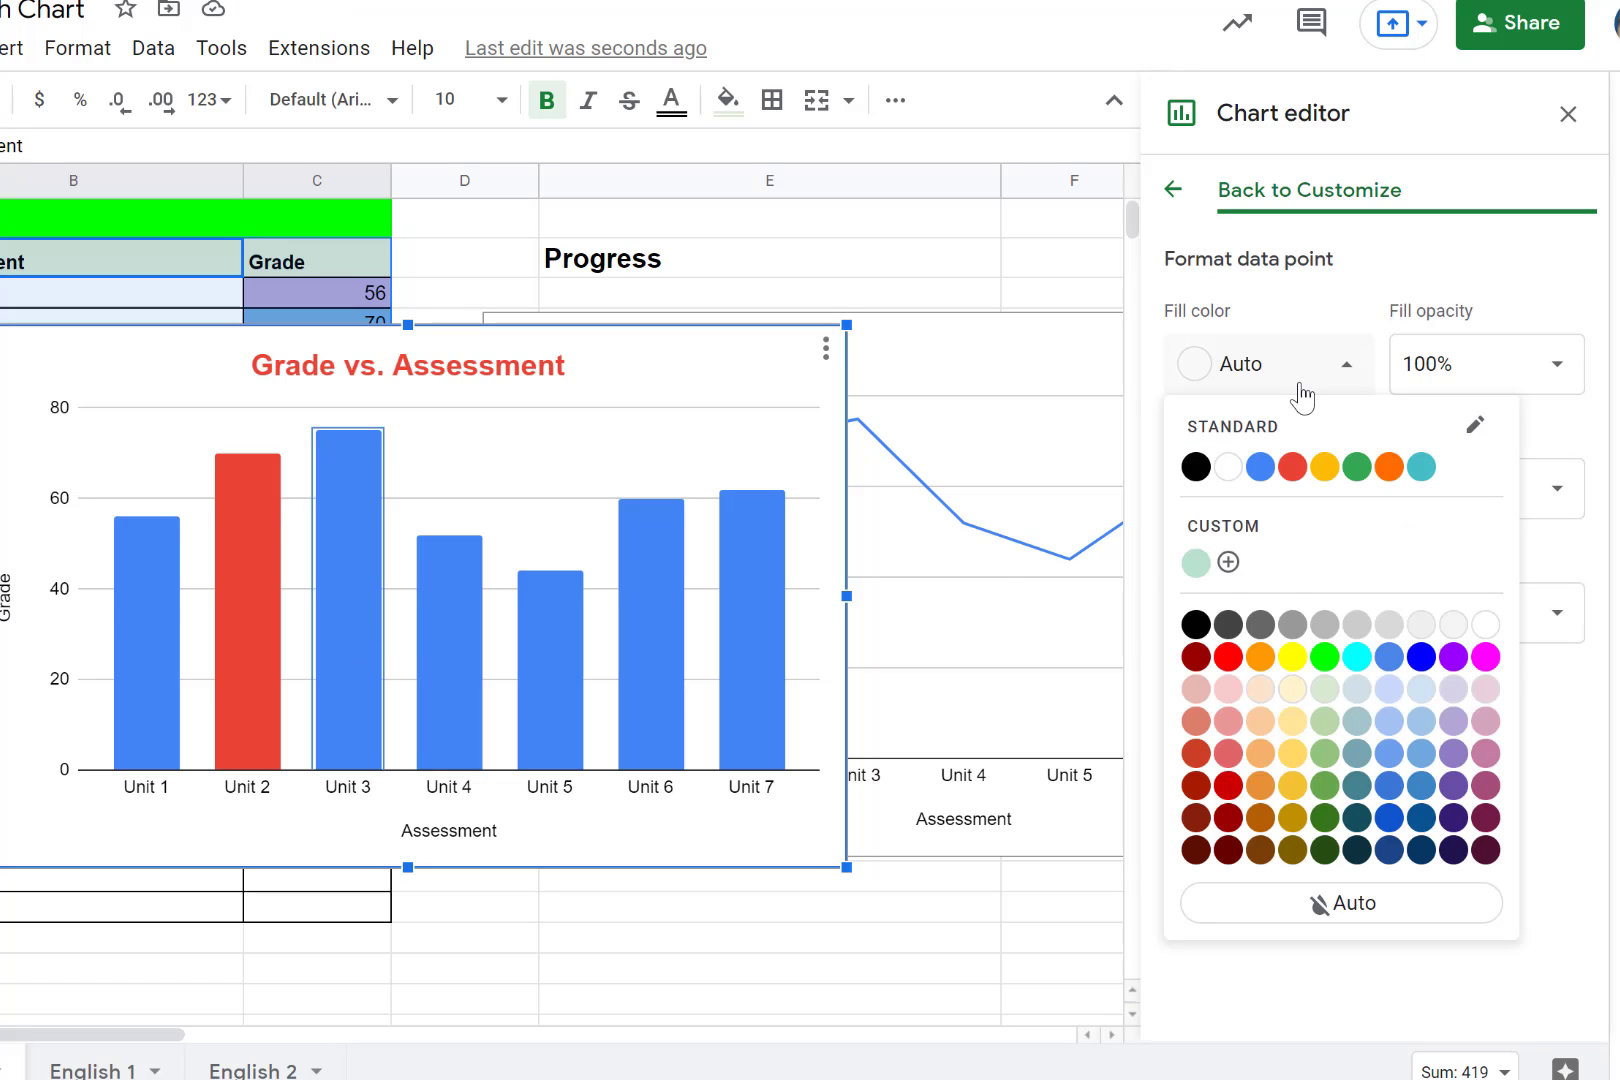
left_click(1389, 466)
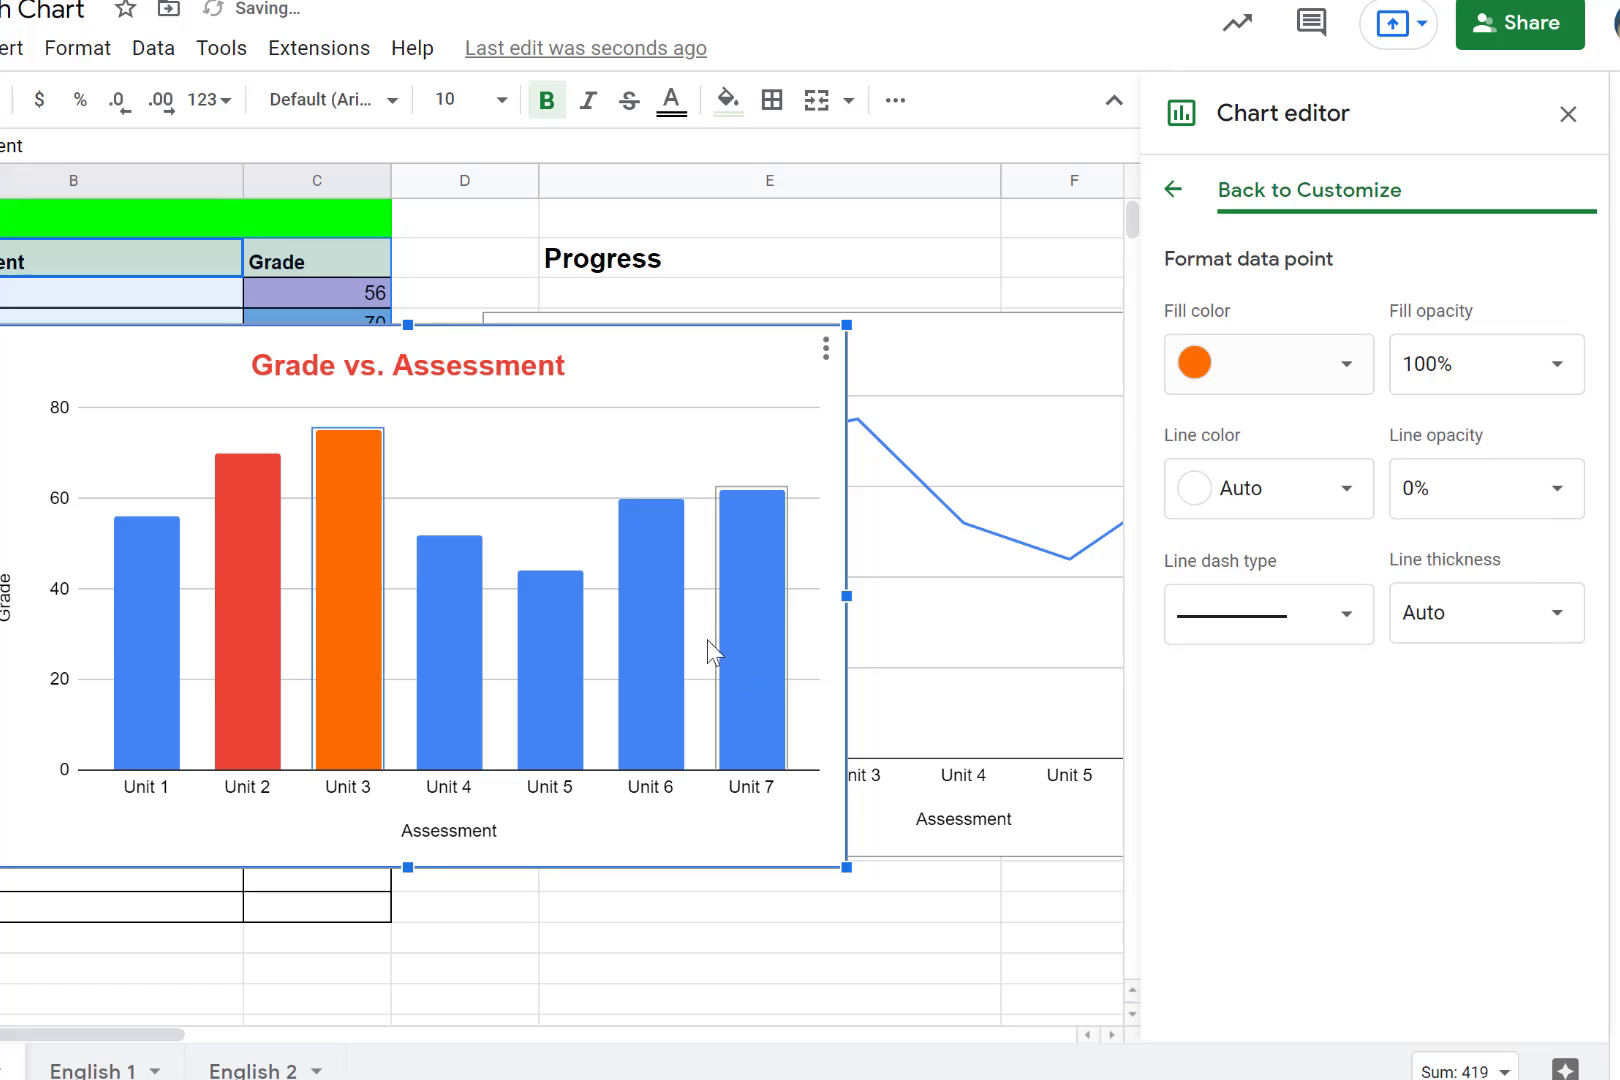
- Fill the Unit 4 column with the standard teal and set its line color to red
left_click(450, 655)
left_click(1343, 372)
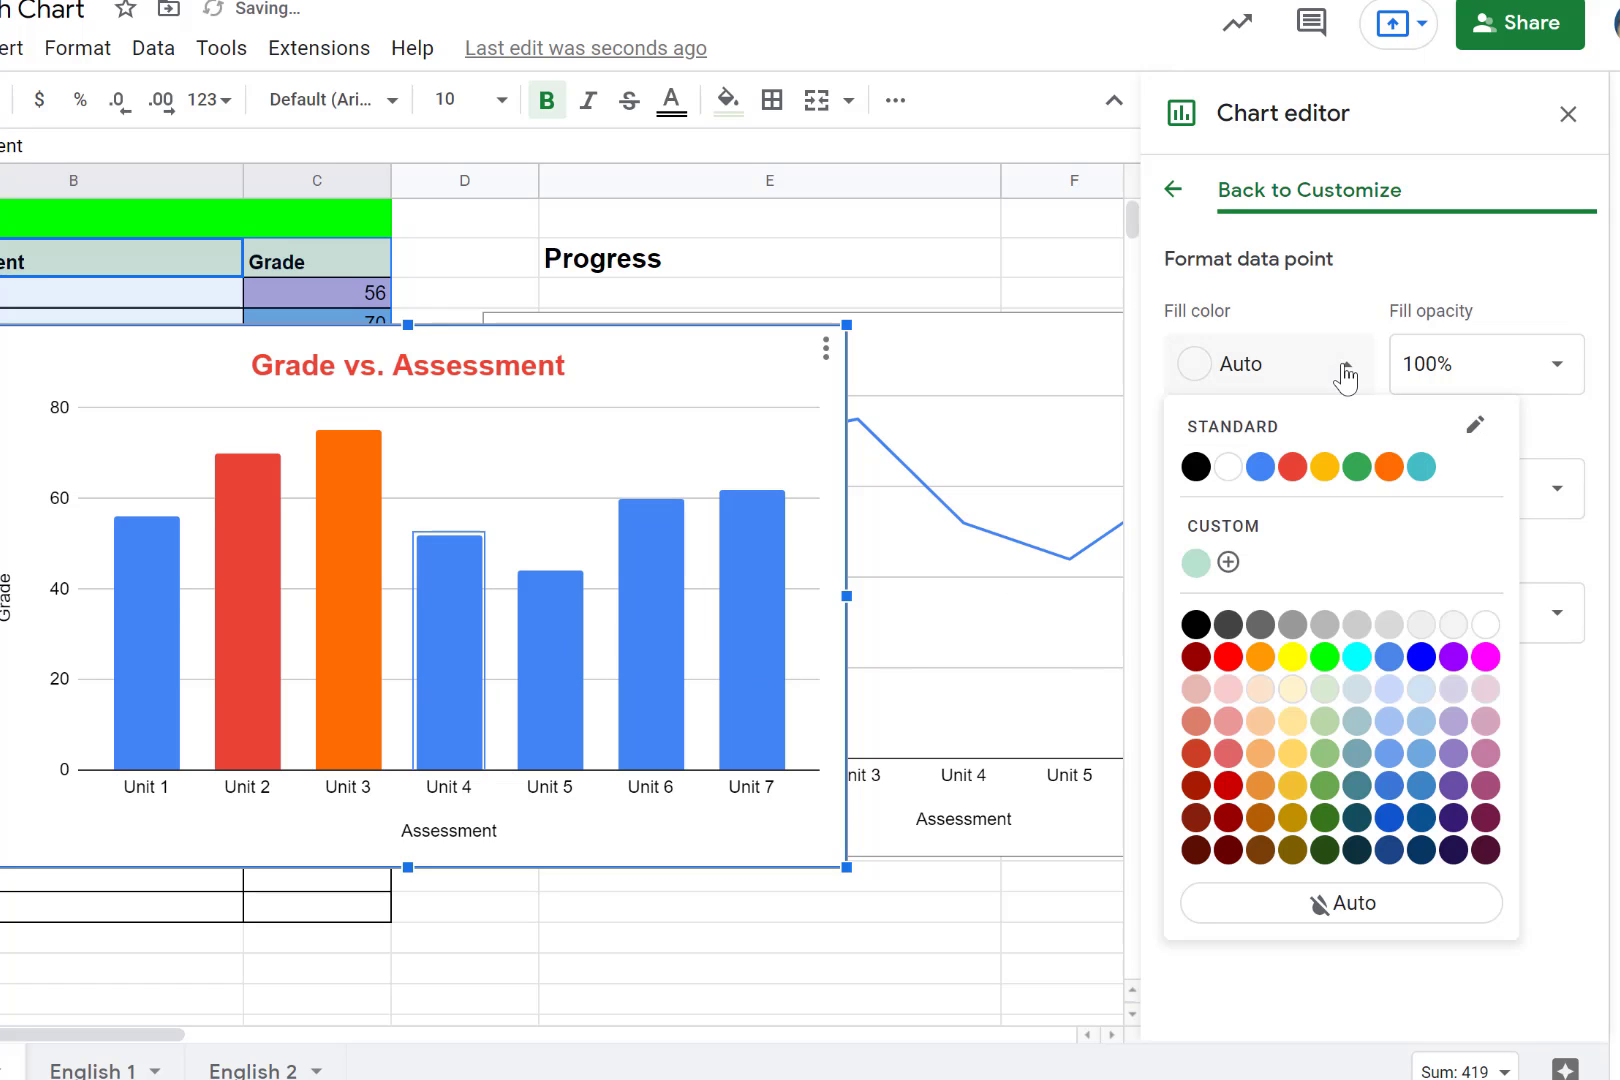
left_click(1423, 466)
left_click(1312, 498)
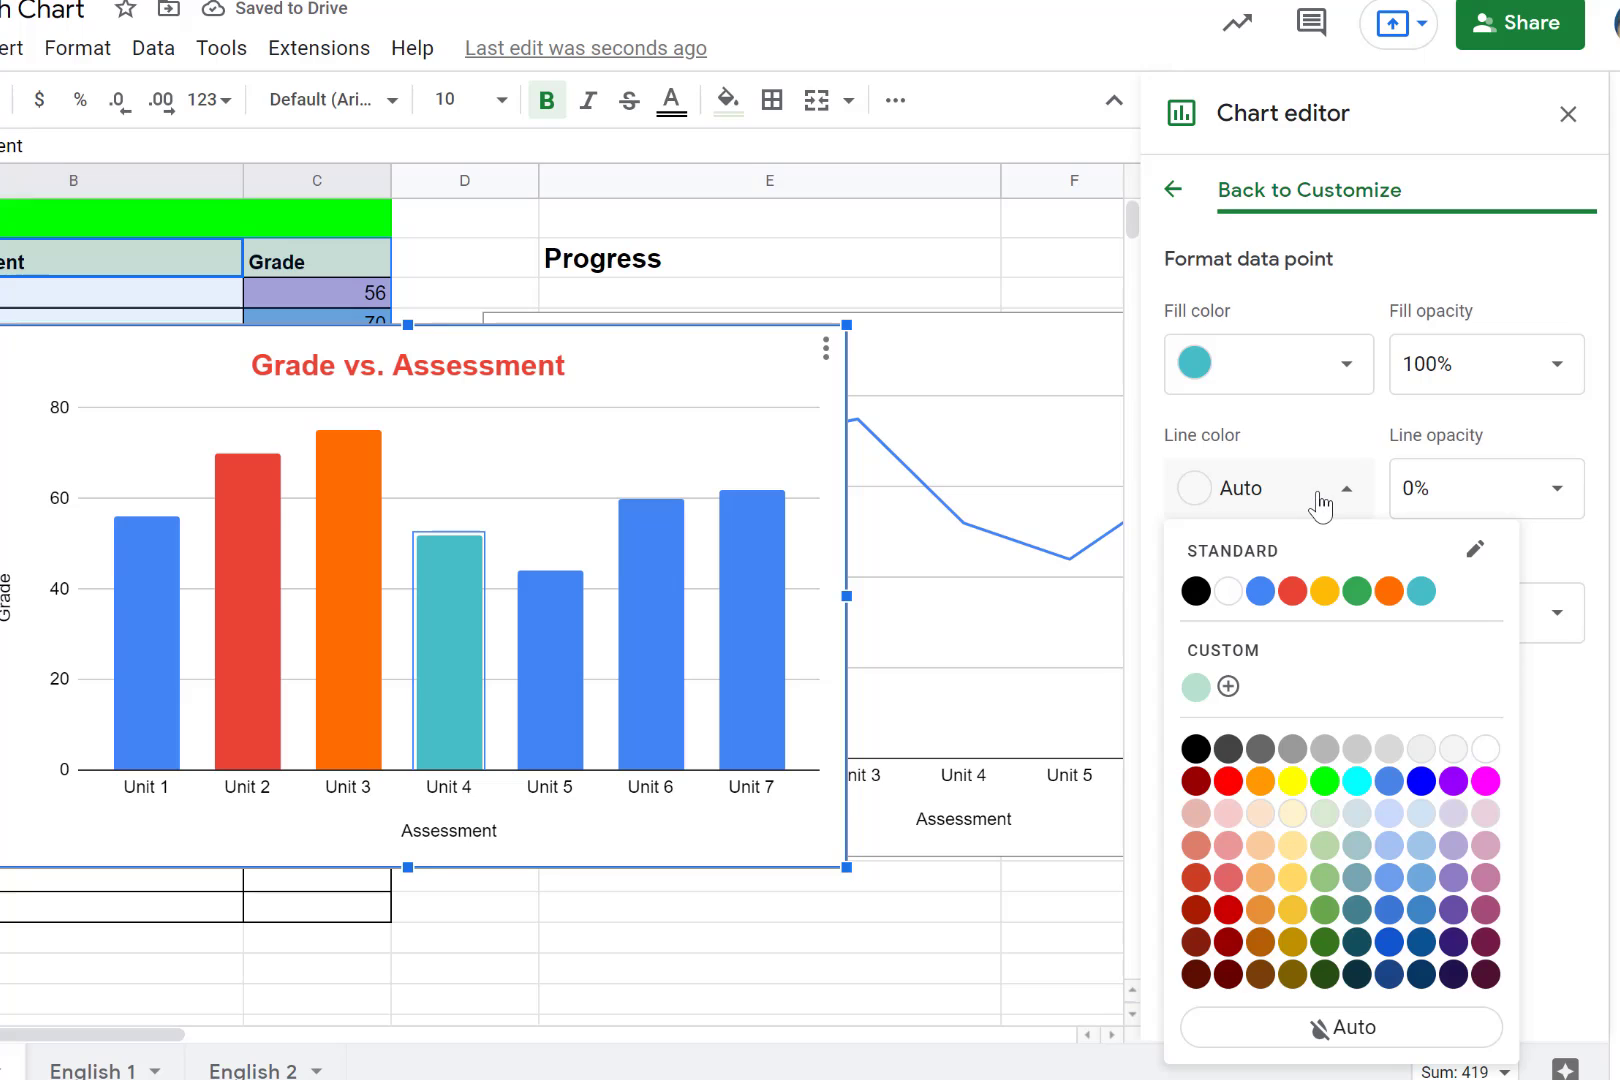
left_click(1292, 591)
- Give the Unit 4 column's outline a solid dash type and a 4px line thickness
left_click(1310, 620)
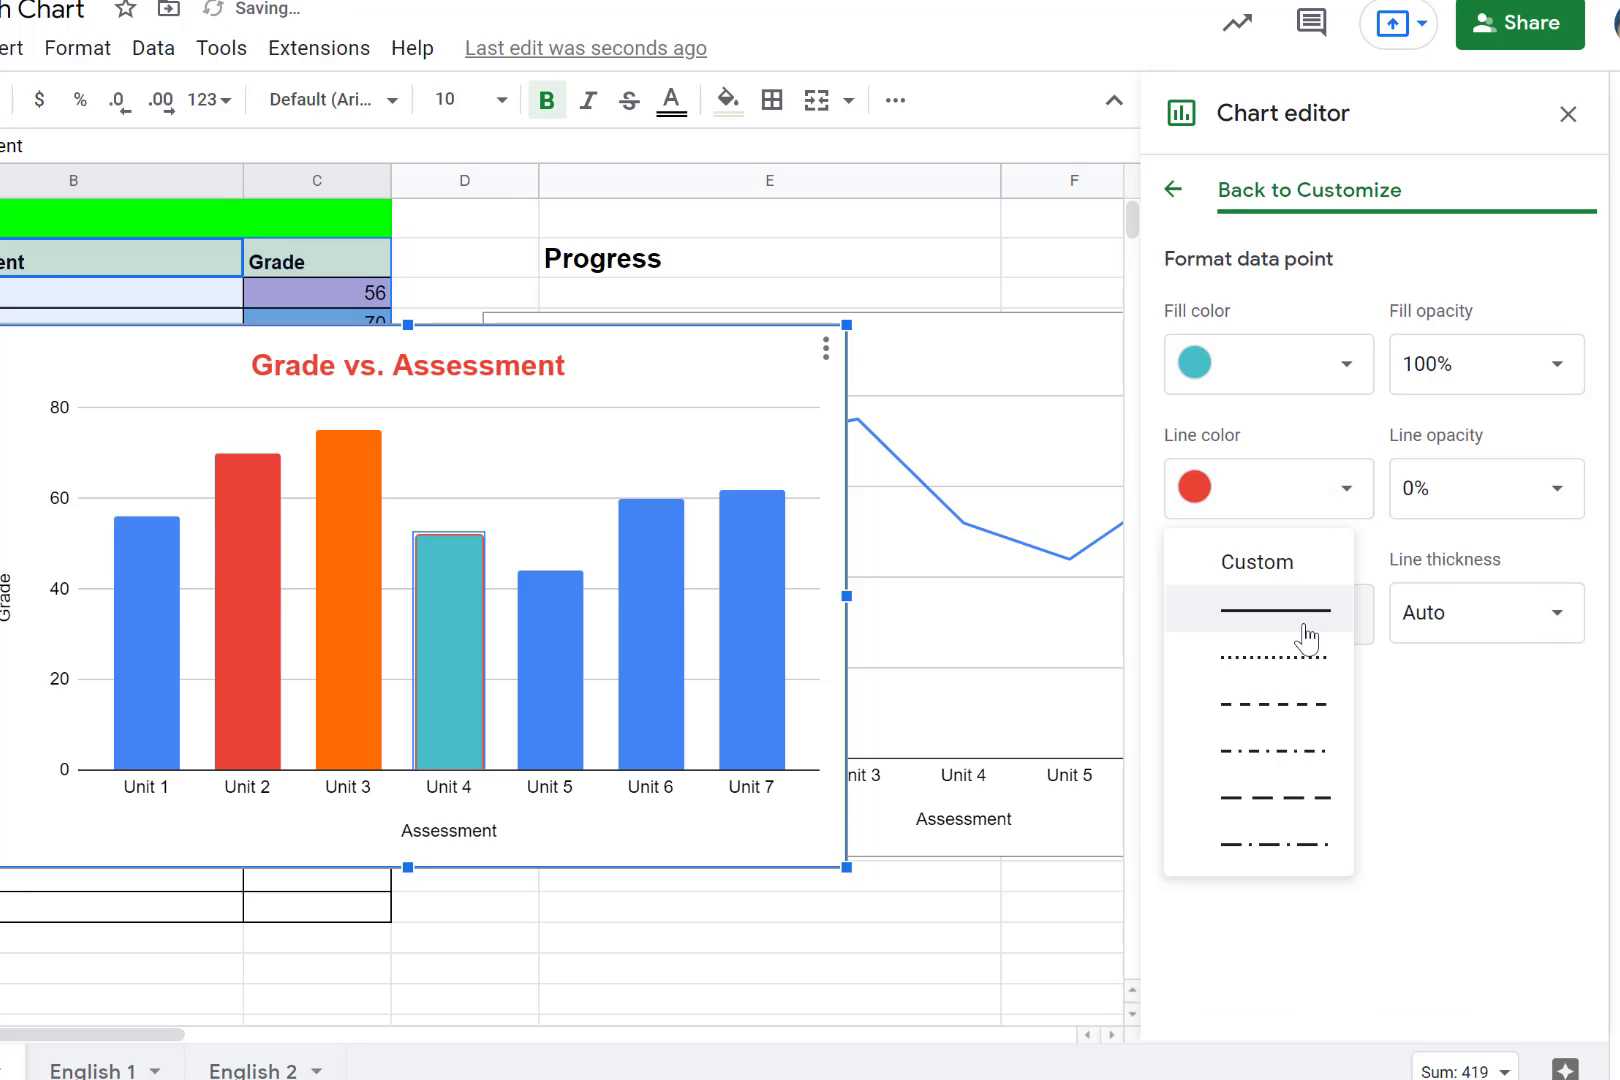
left_click(1323, 617)
left_click(1464, 618)
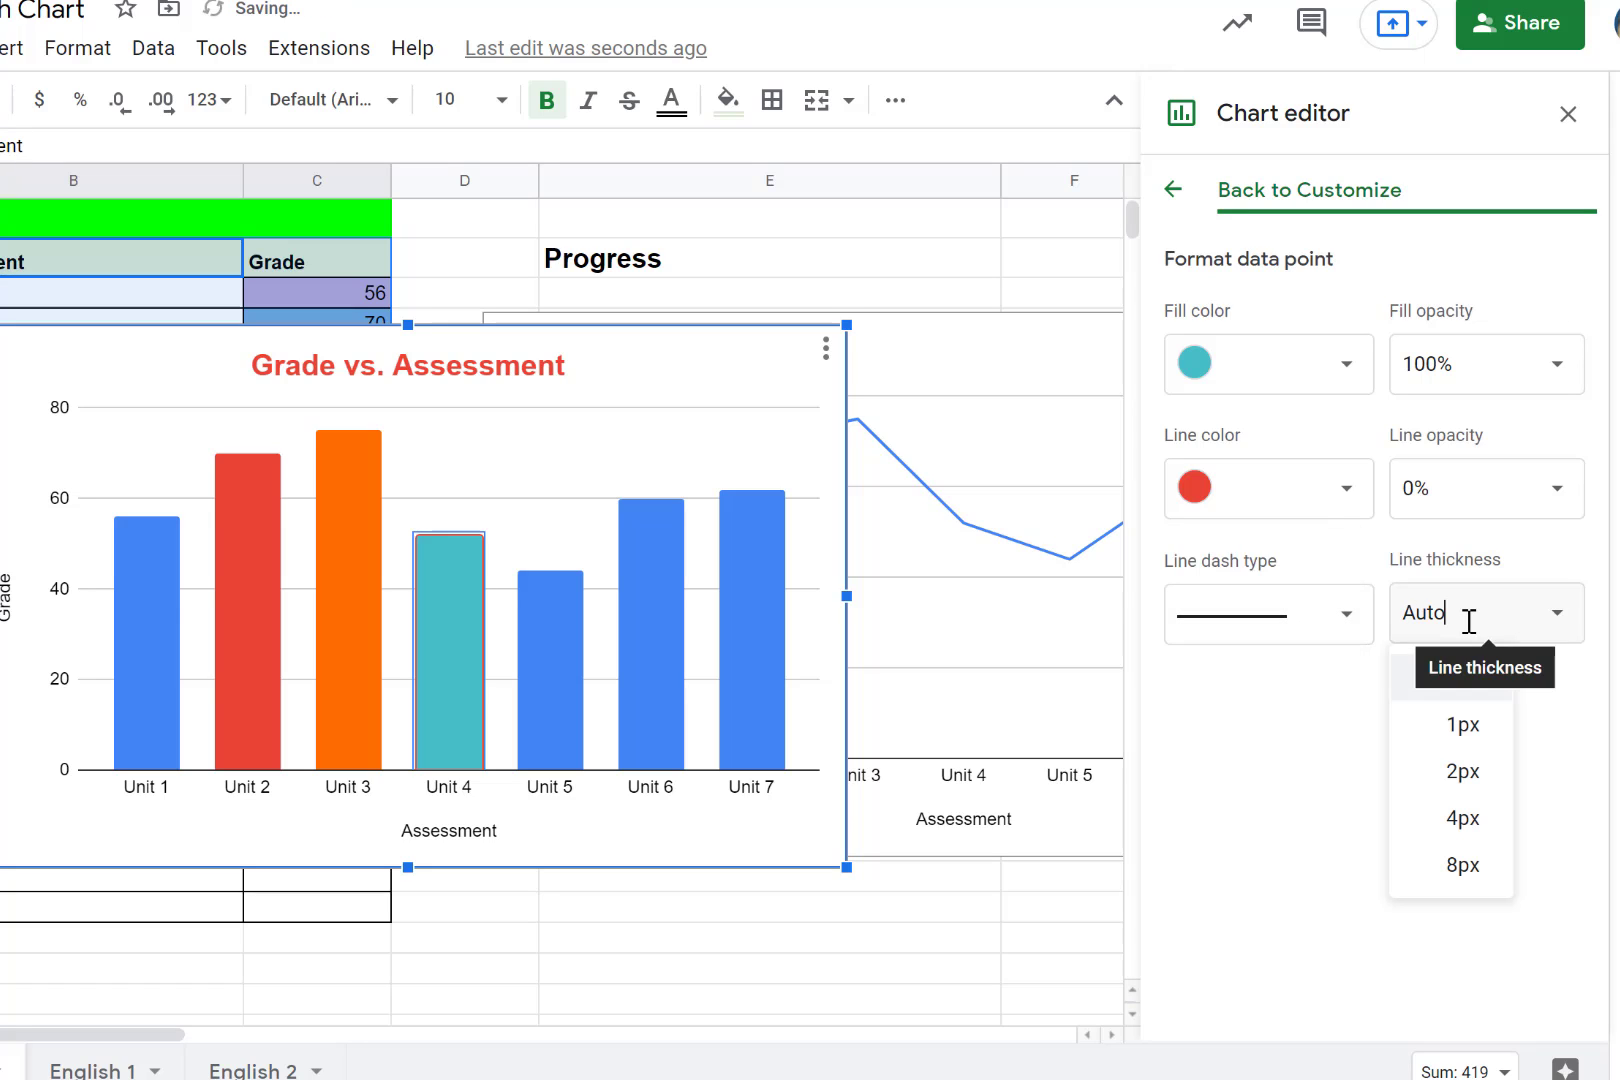
left_click(1460, 818)
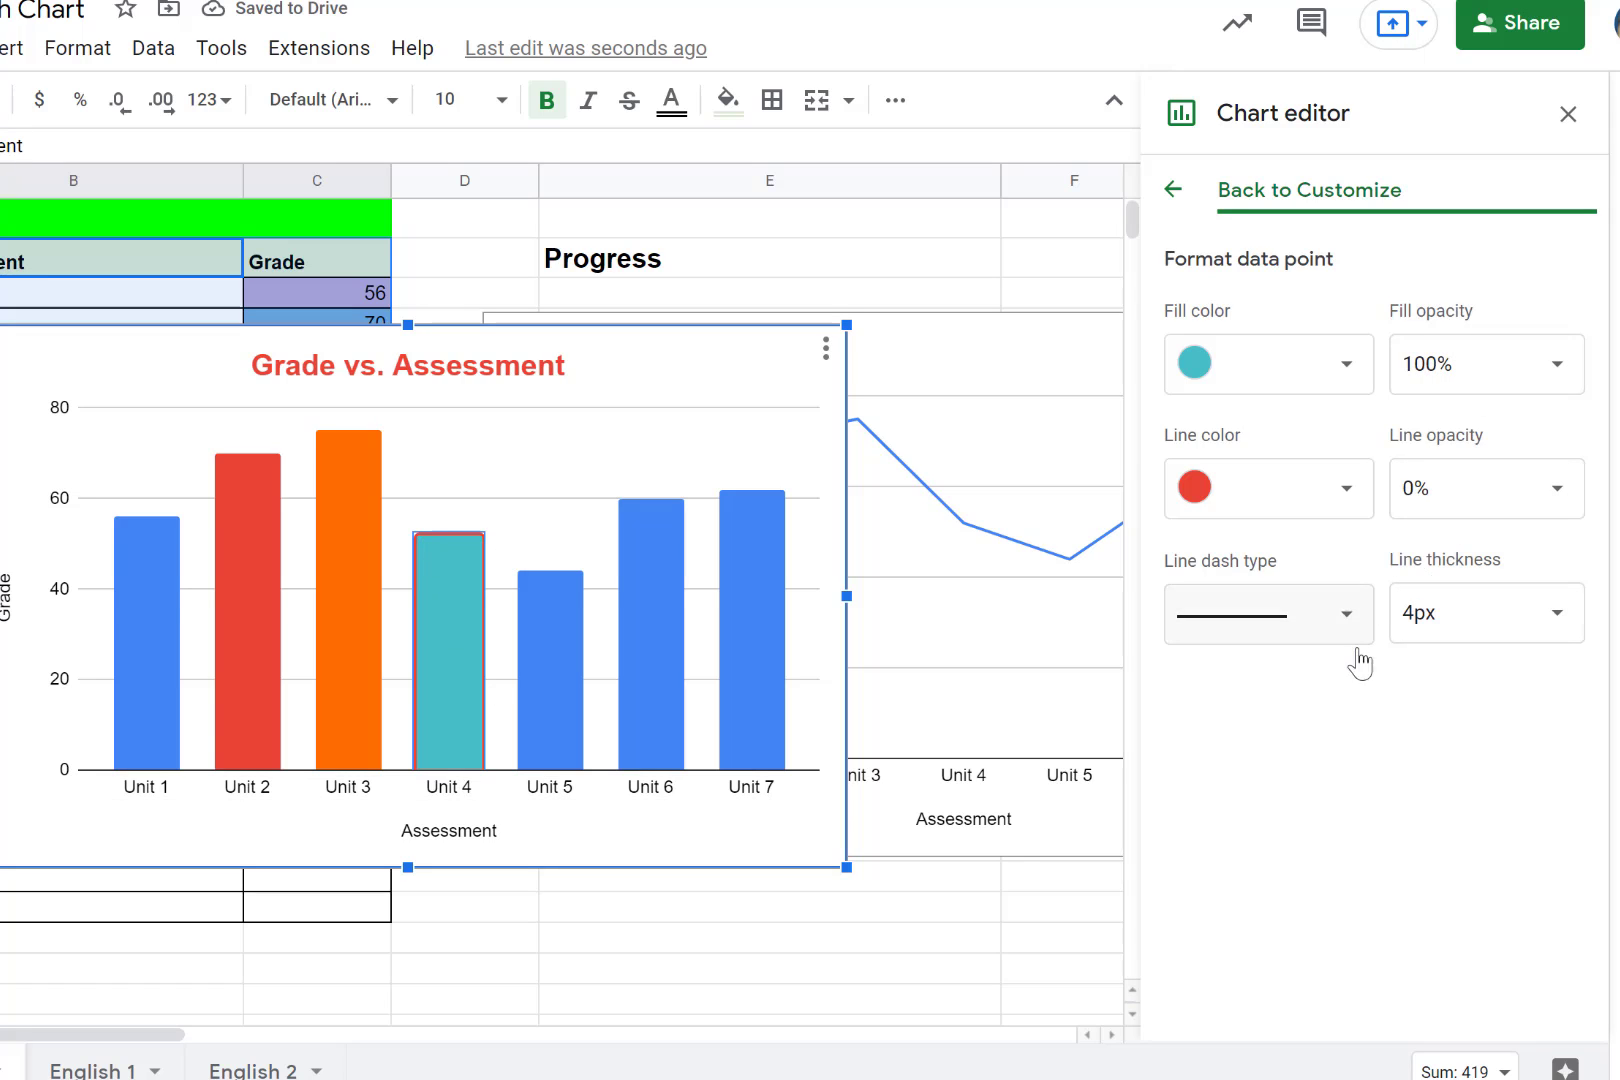
- Add a trendline to the column chart's Grade series and set its line thickness to 4px
left_click(1172, 190)
left_click(1180, 600)
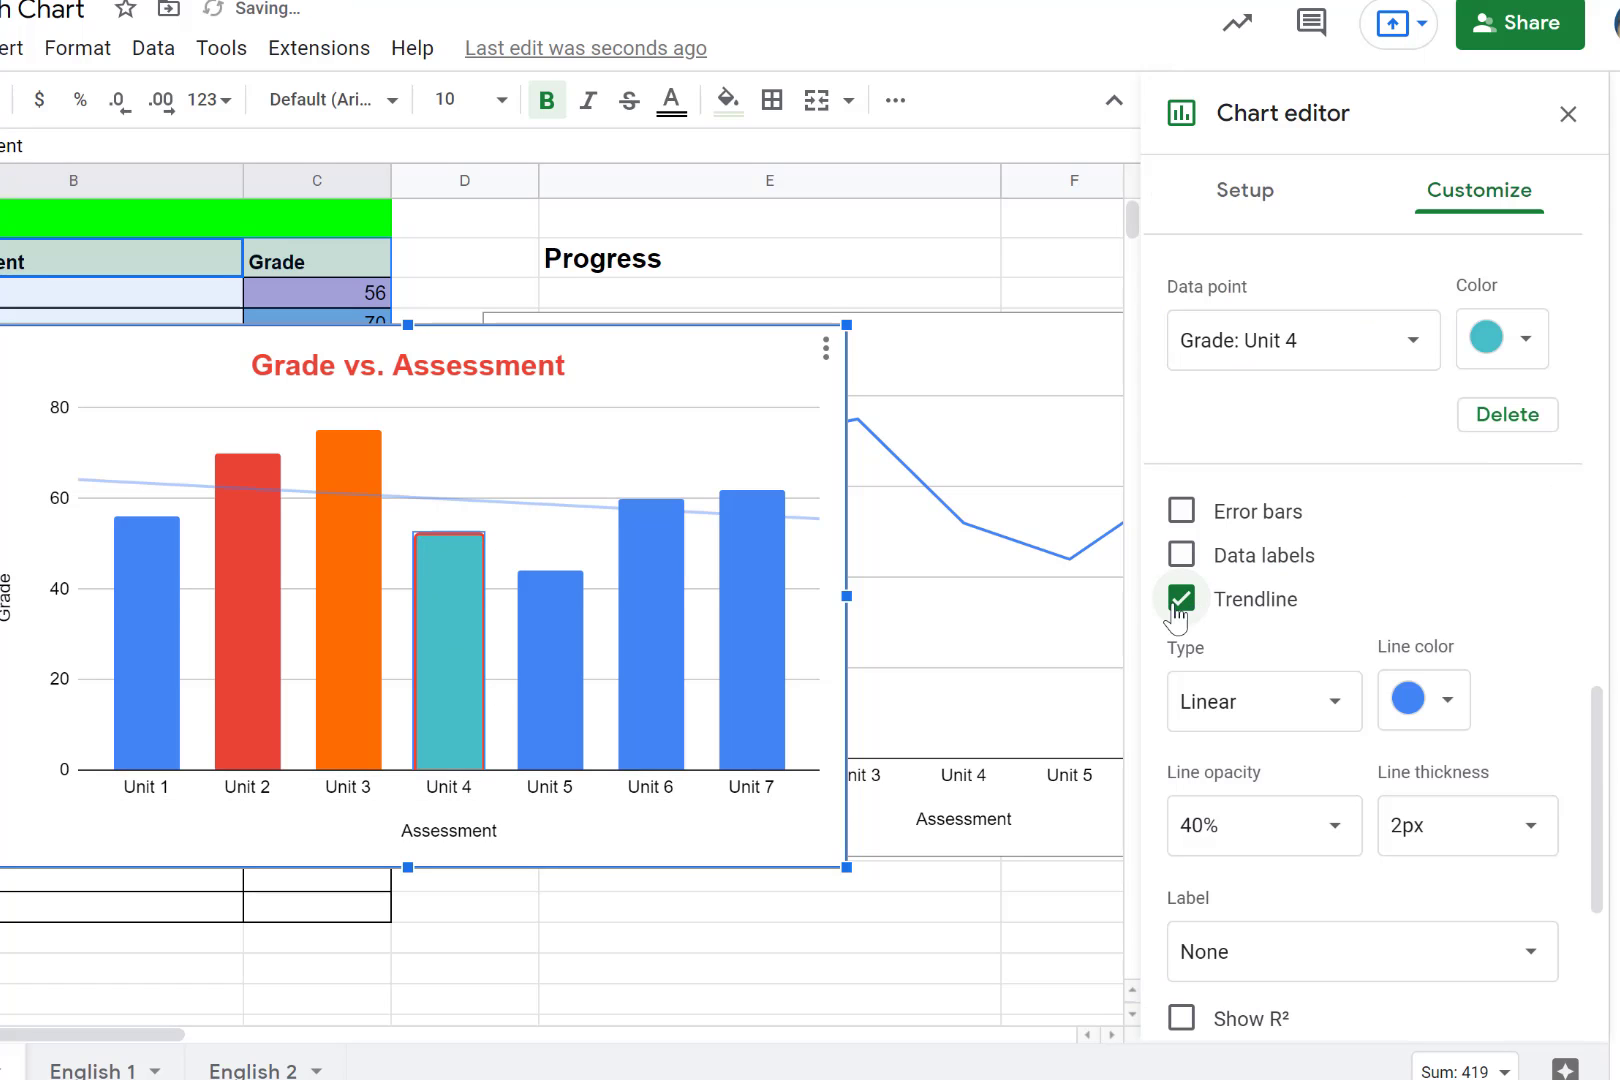
left_click(1482, 828)
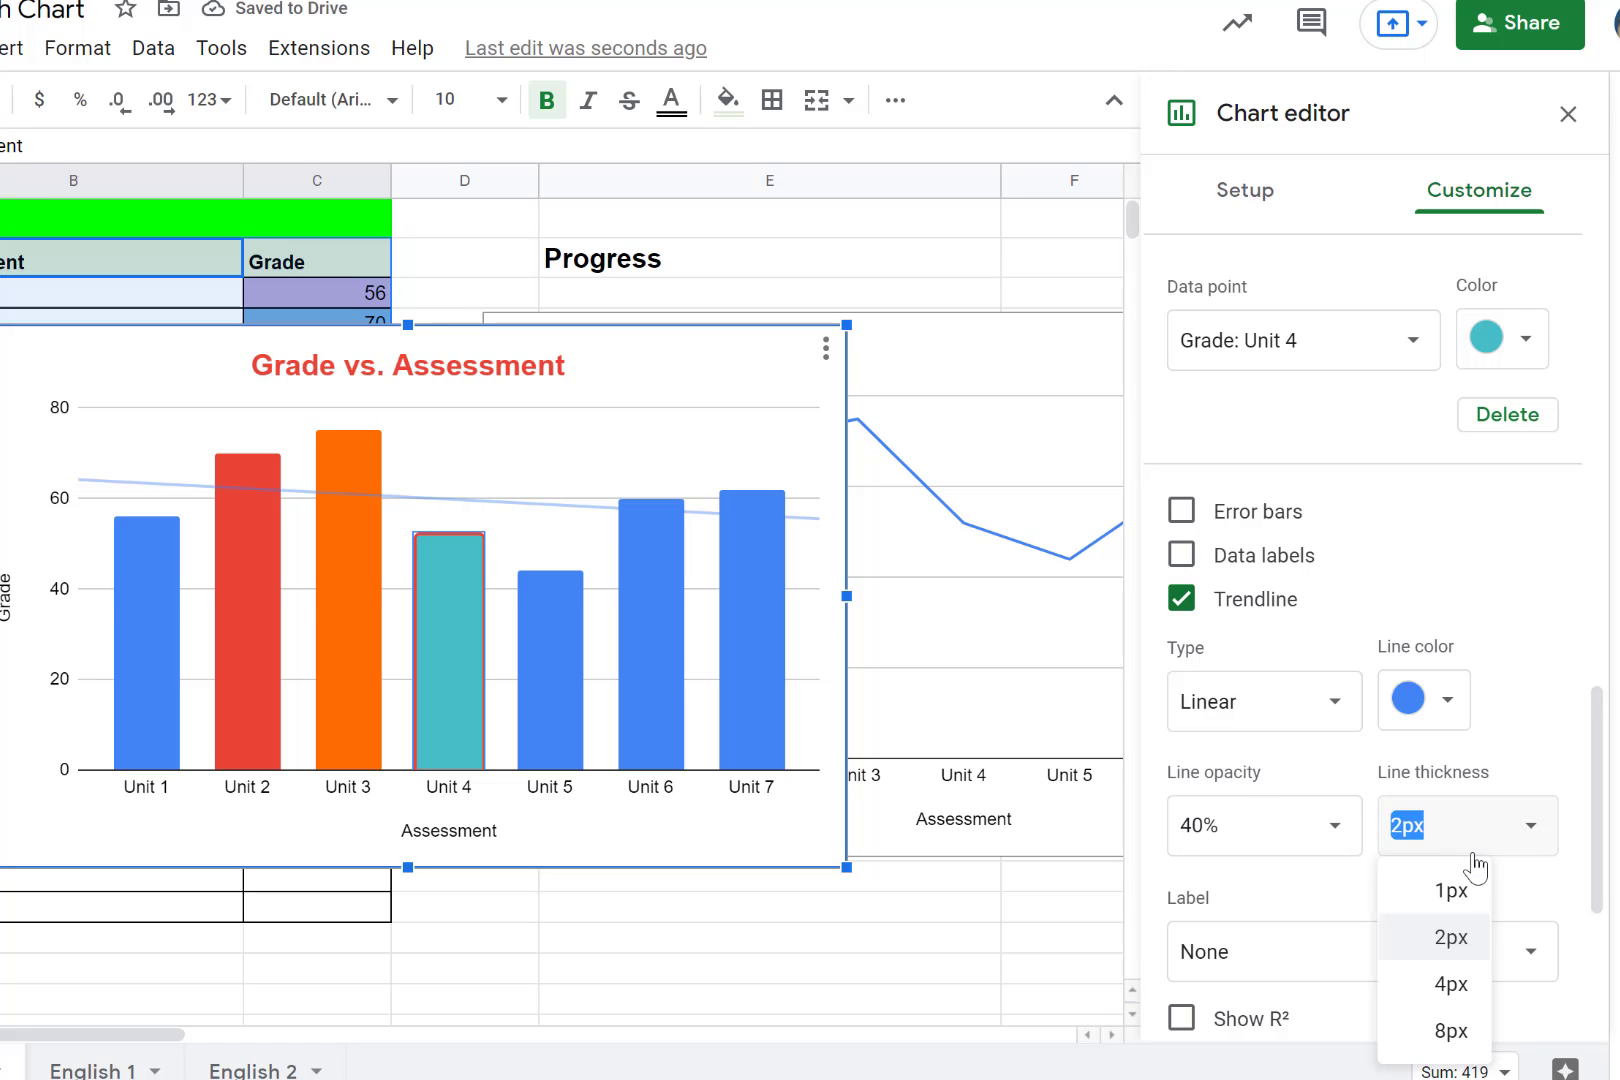
left_click(1452, 986)
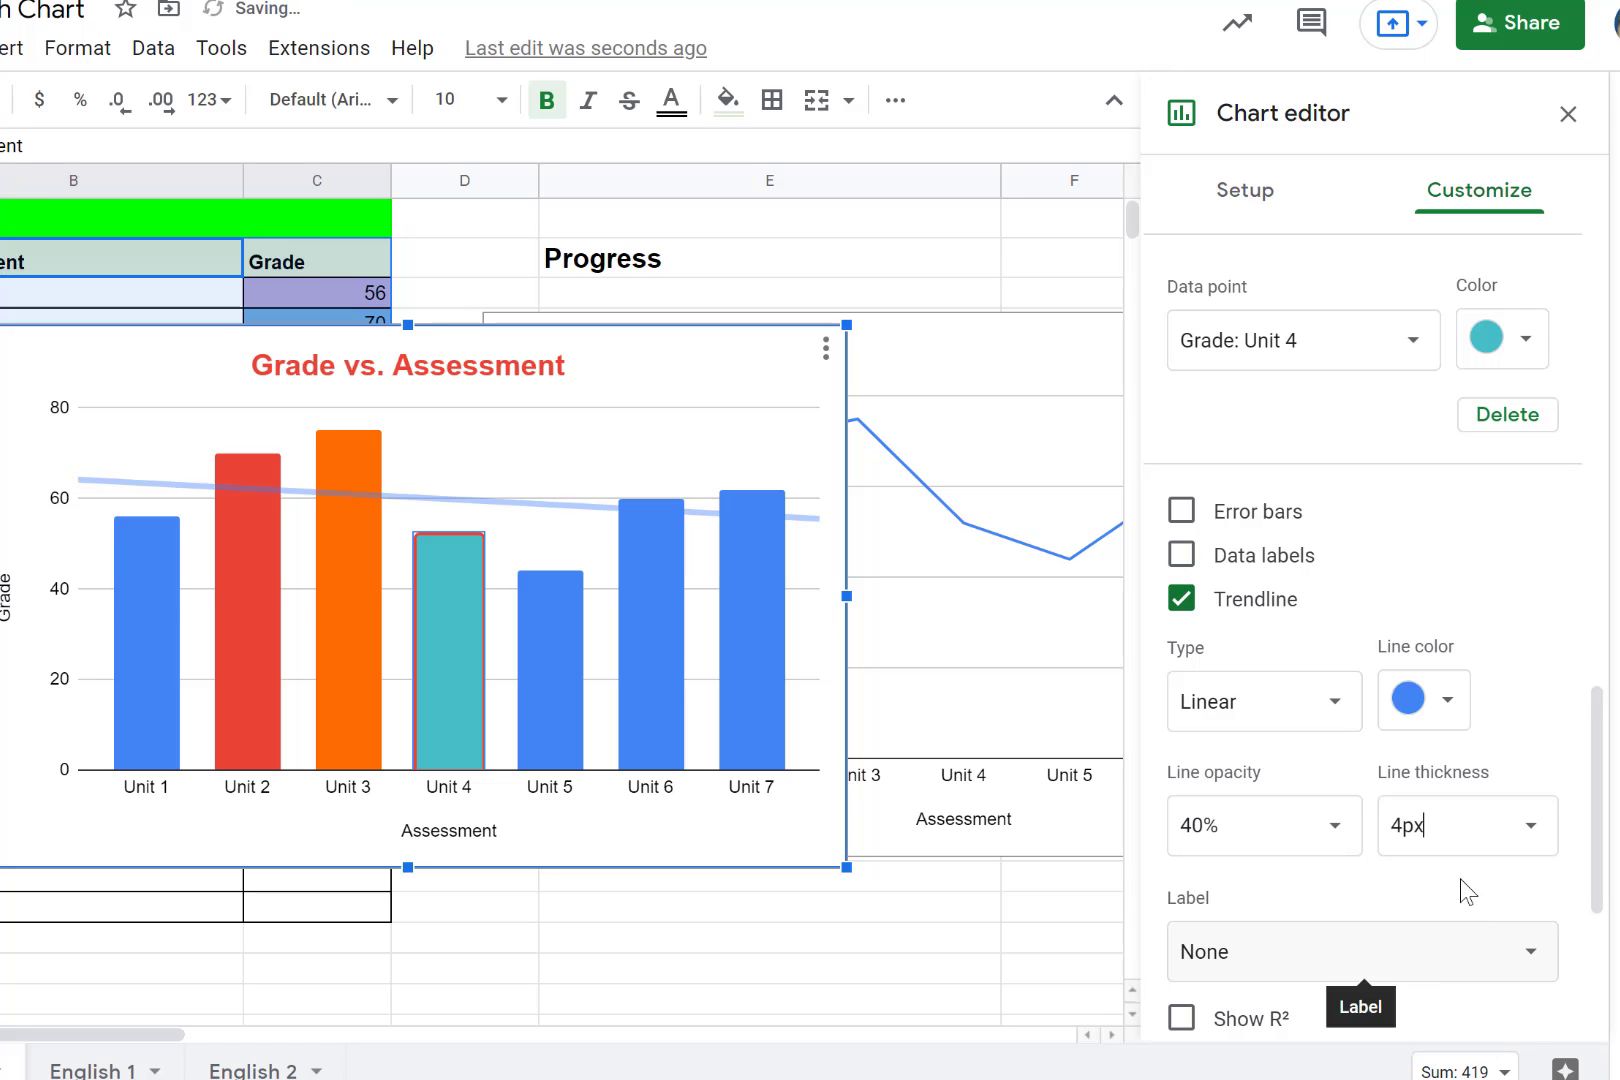
- Check the trendline's label options and open the column chart's legend settings
scroll(1460, 860, "down", 4)
left_click(1291, 542)
left_click(1291, 538)
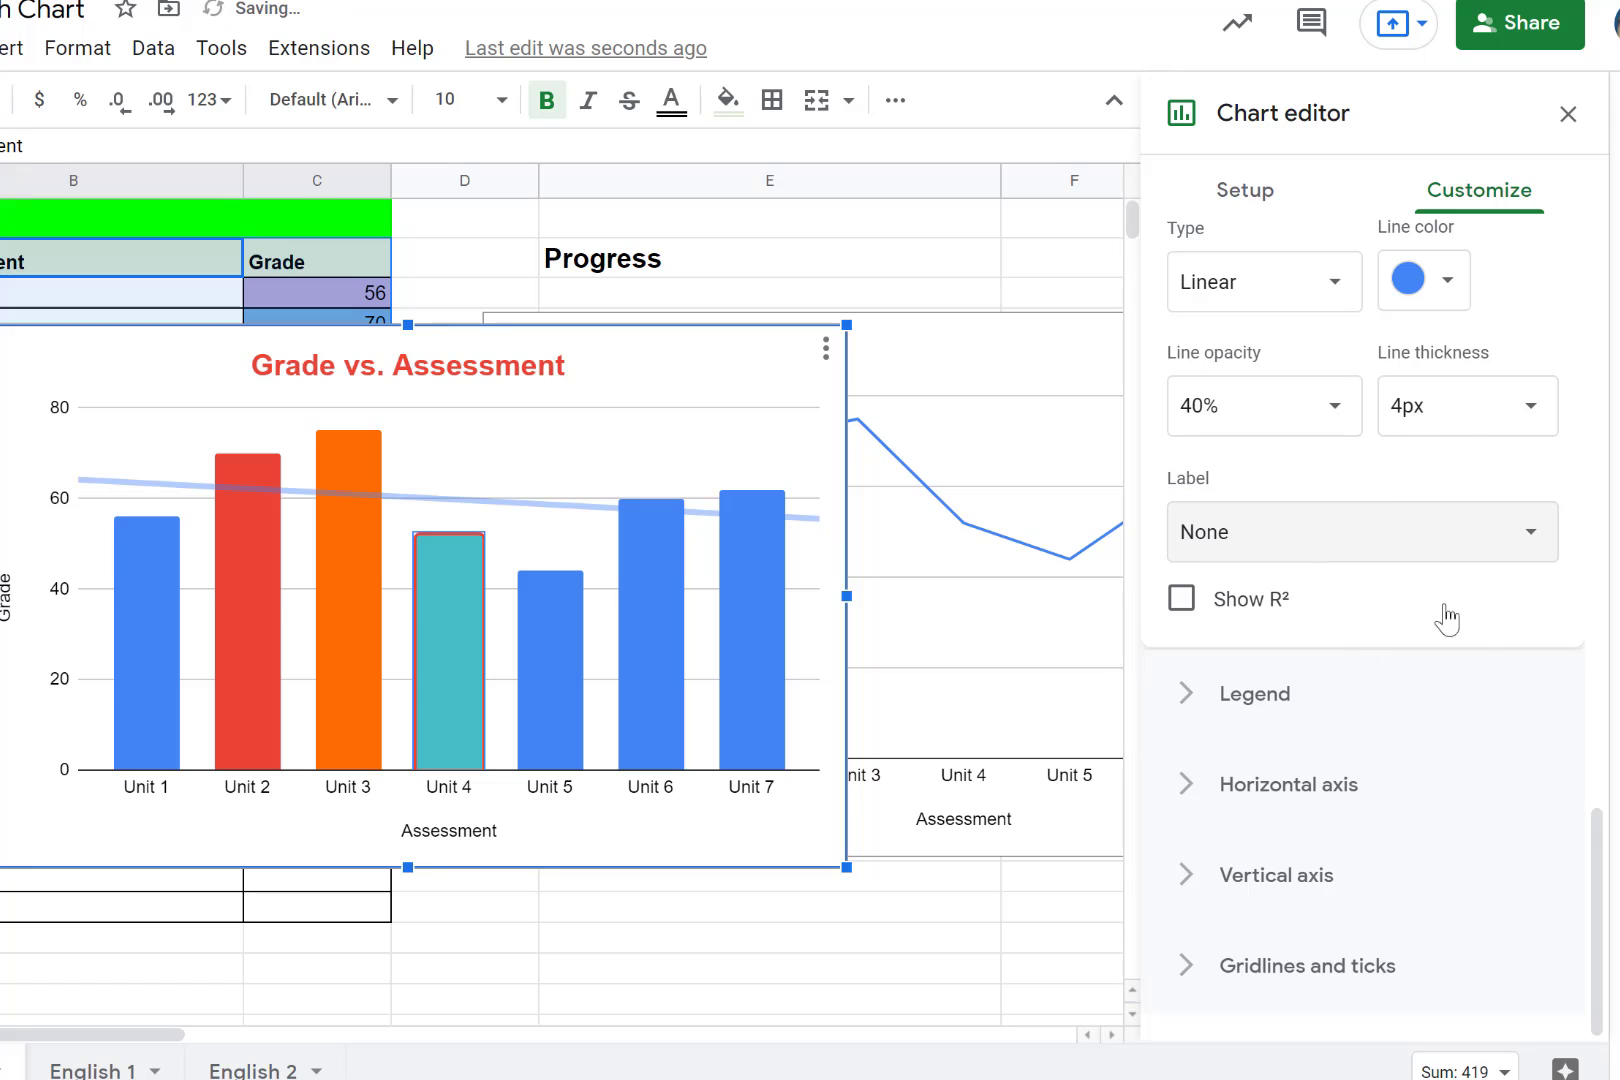
left_click(1248, 705)
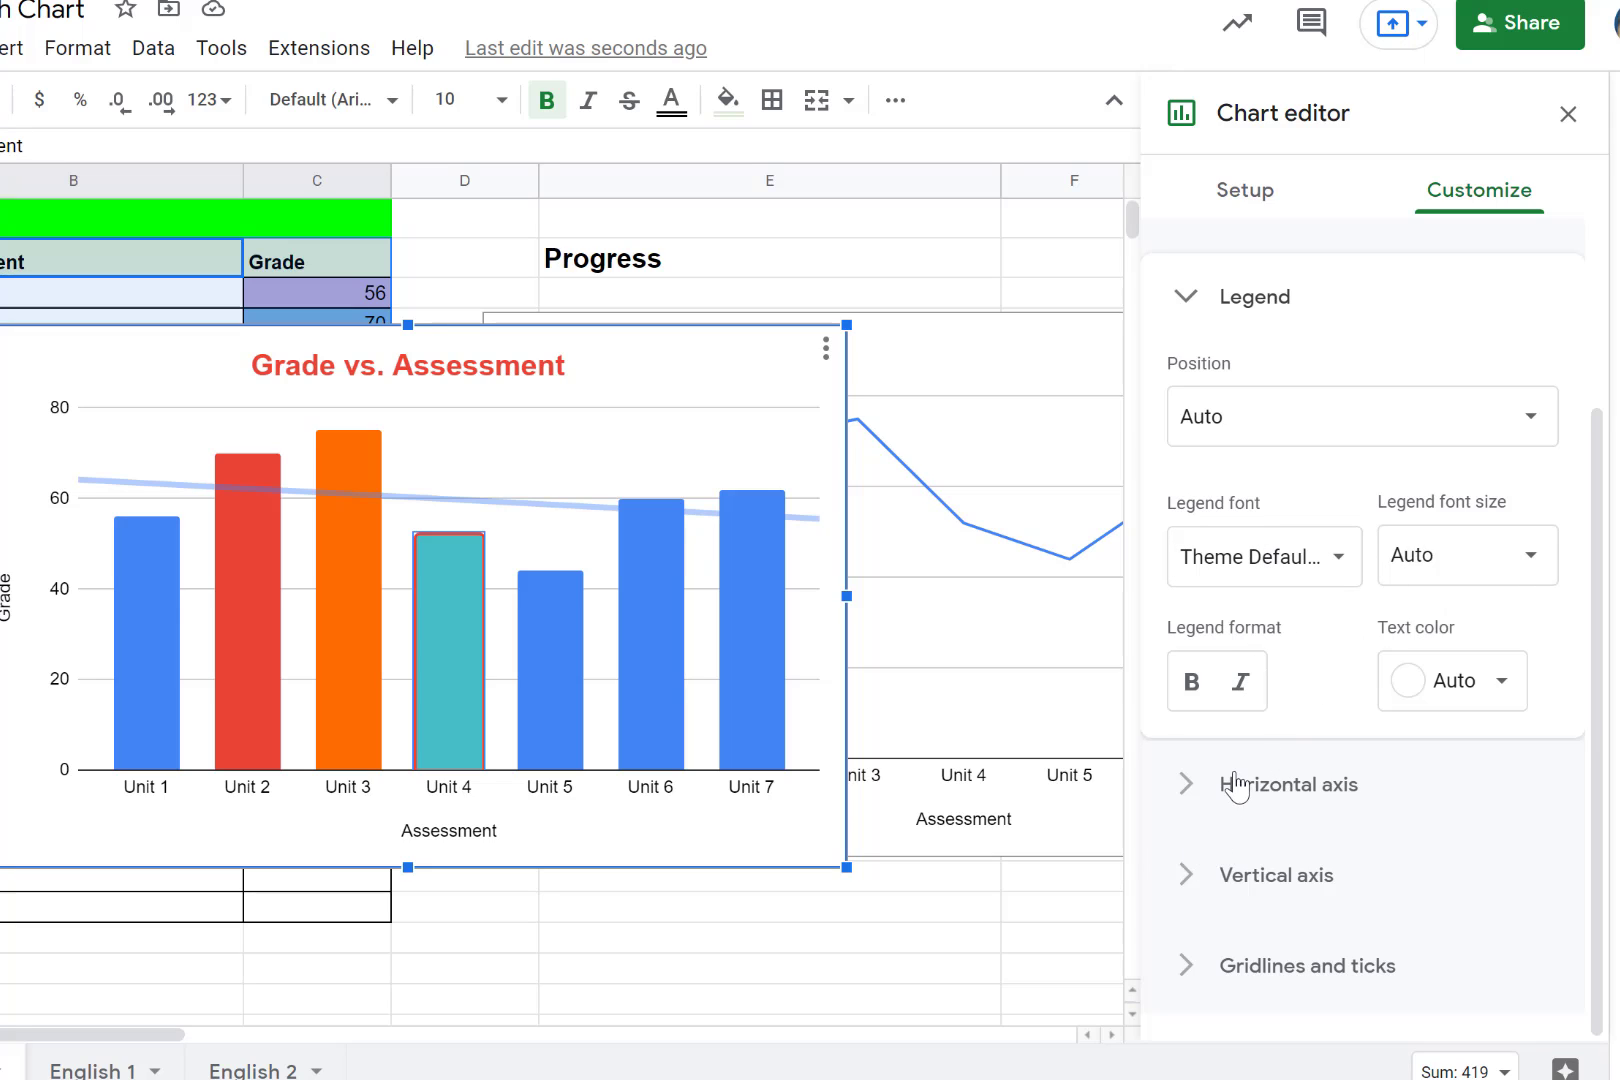
- Close the chart editor and move the column chart directly below the line chart
left_click(1033, 935)
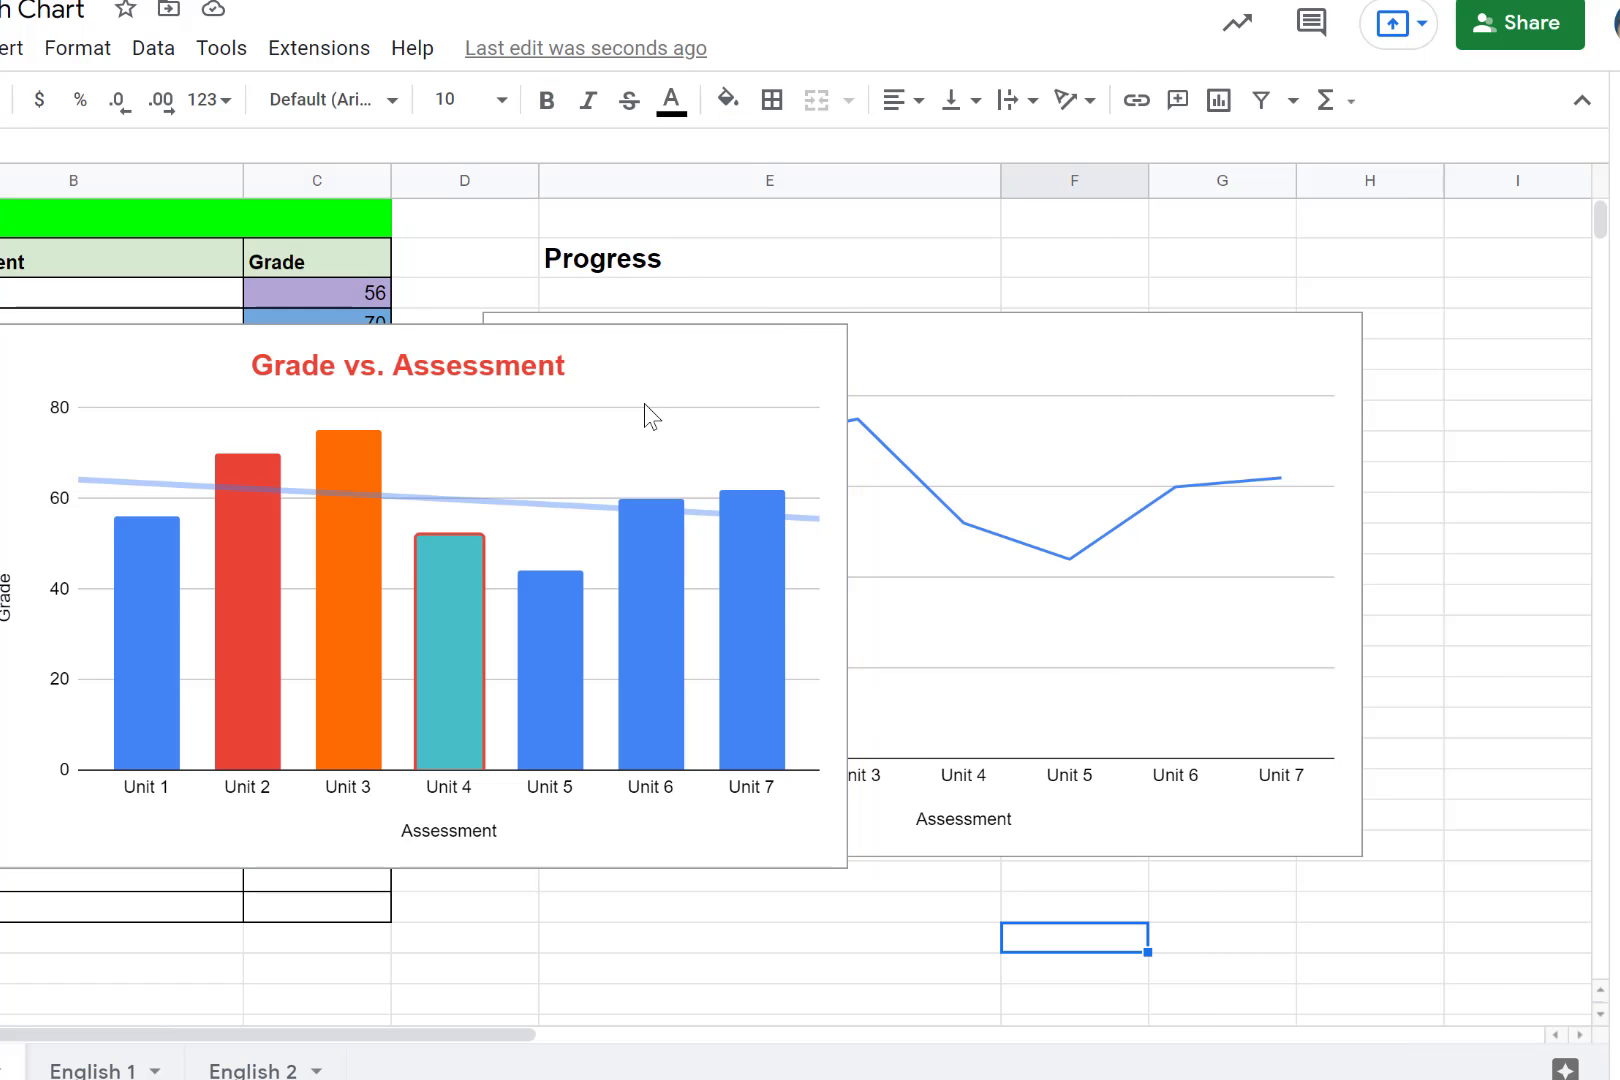
left_click_drag(660, 395, 1140, 991)
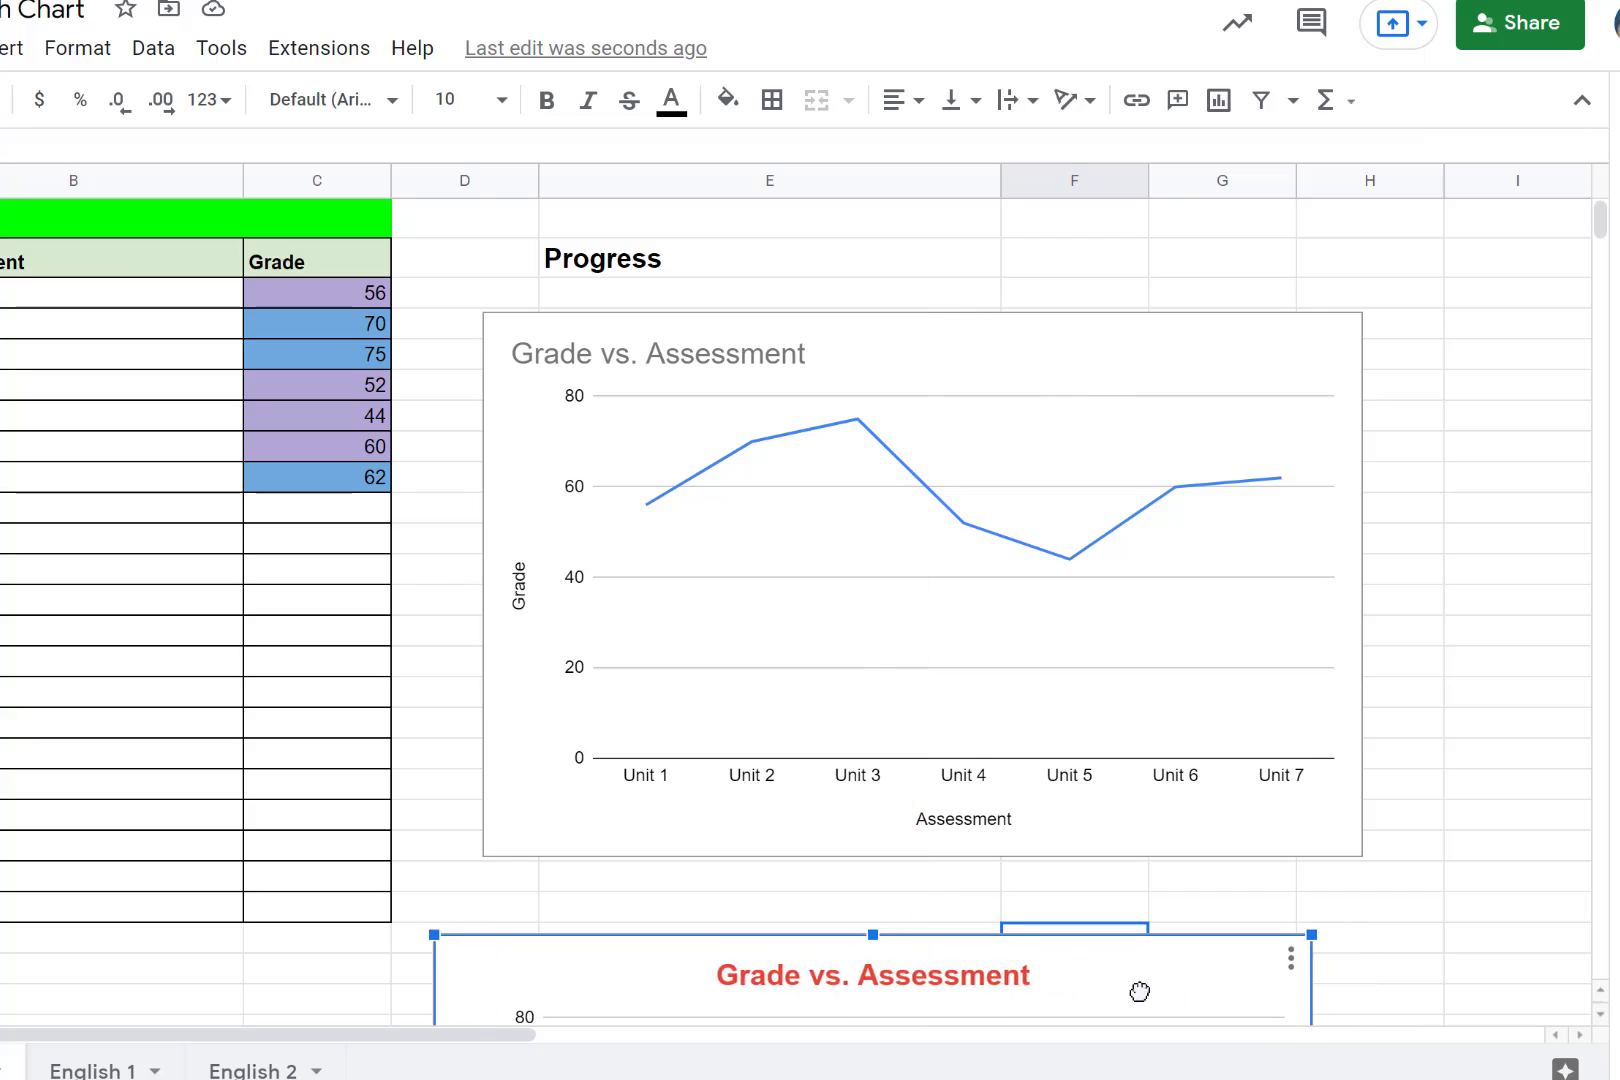
- Try red for the line chart's Grade series and settle on the standard orange as its line color
scroll(904, 640, "down", 4)
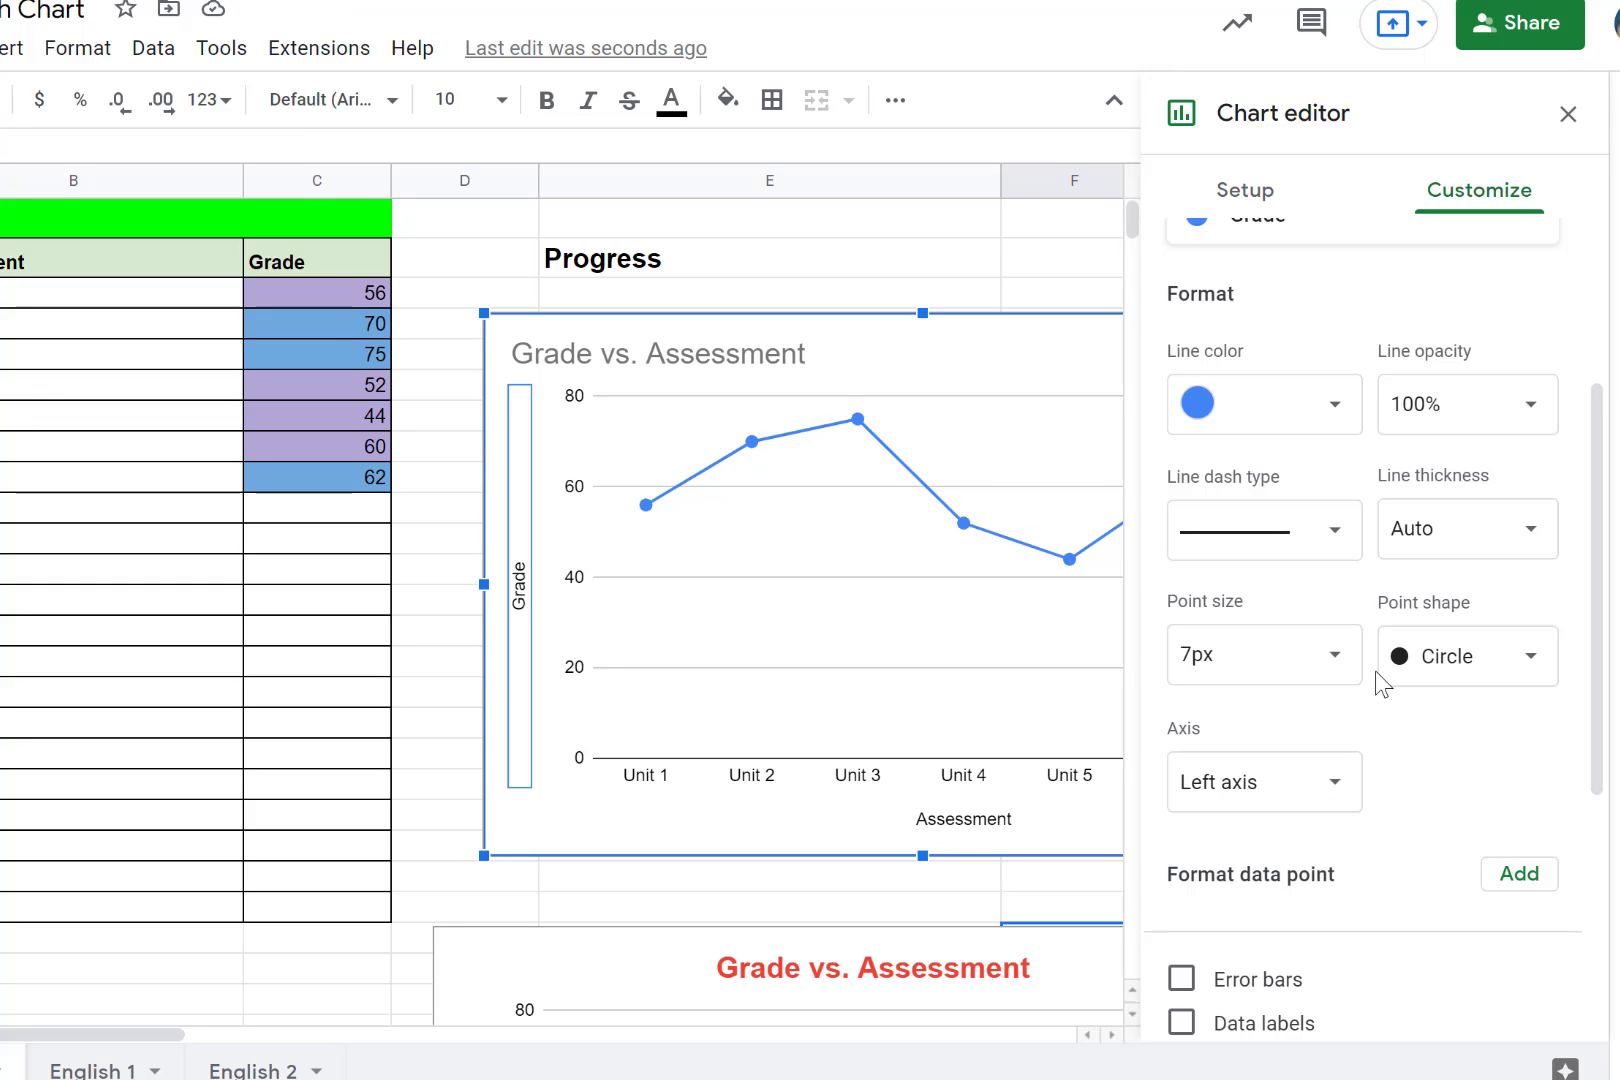
left_click(1300, 410)
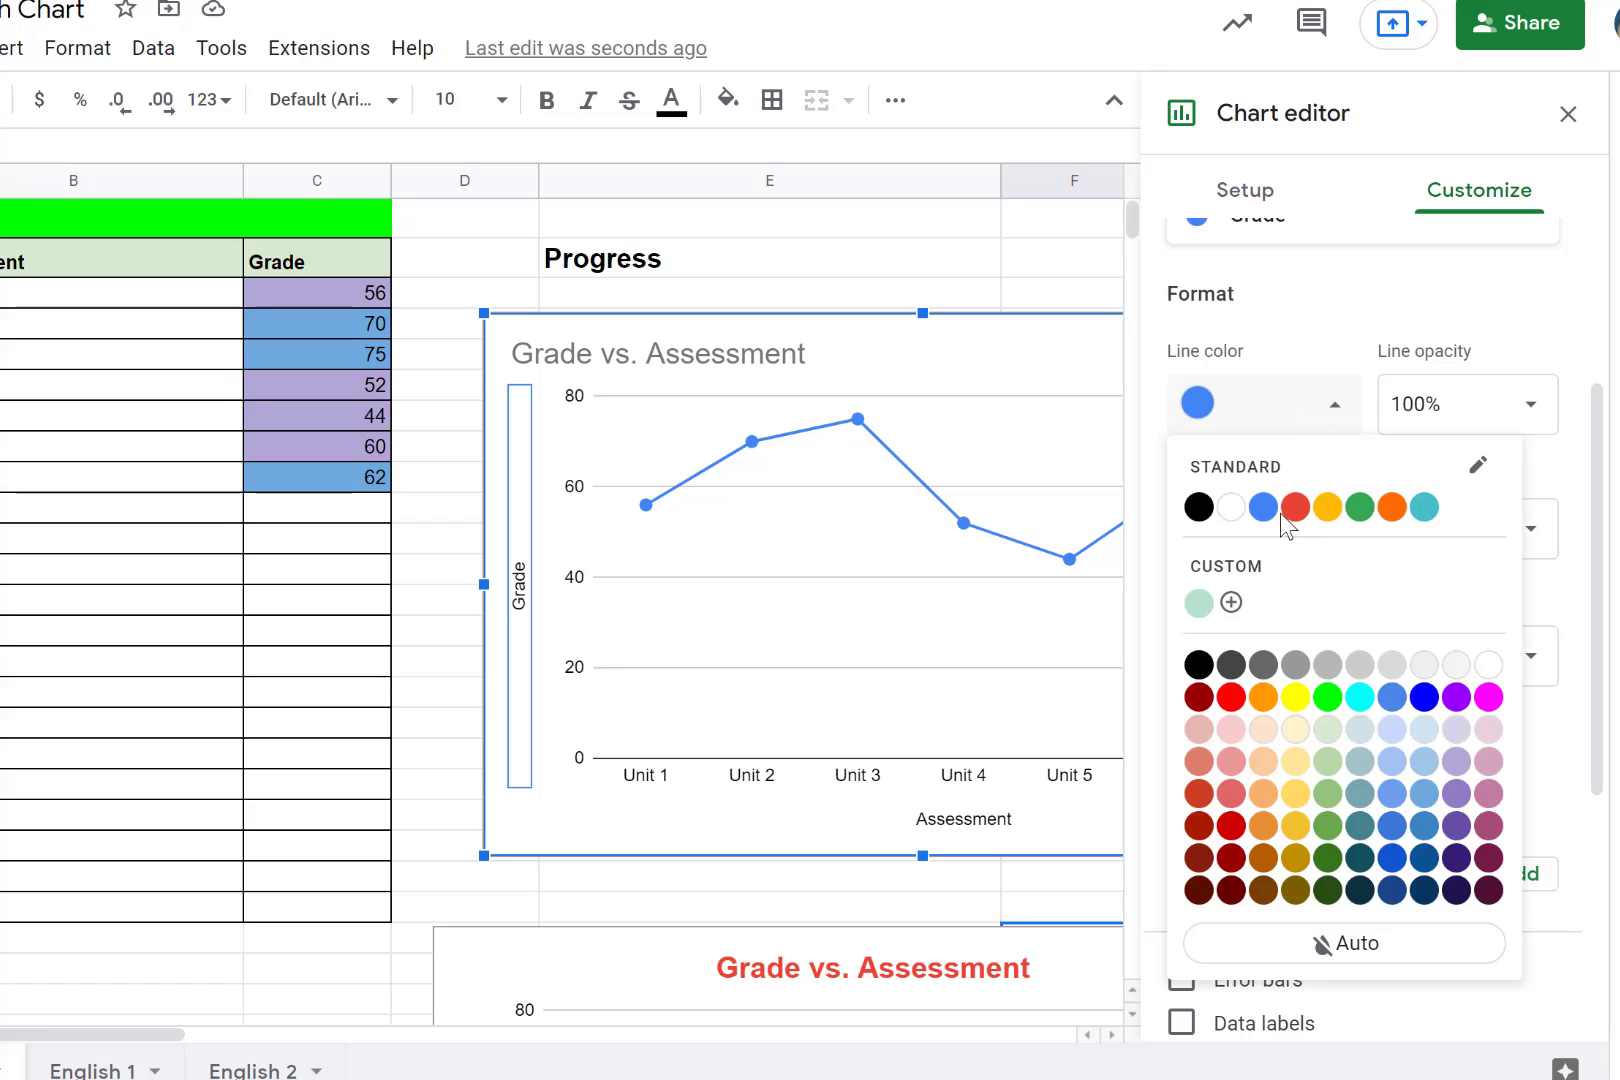
left_click(1296, 508)
left_click(1276, 420)
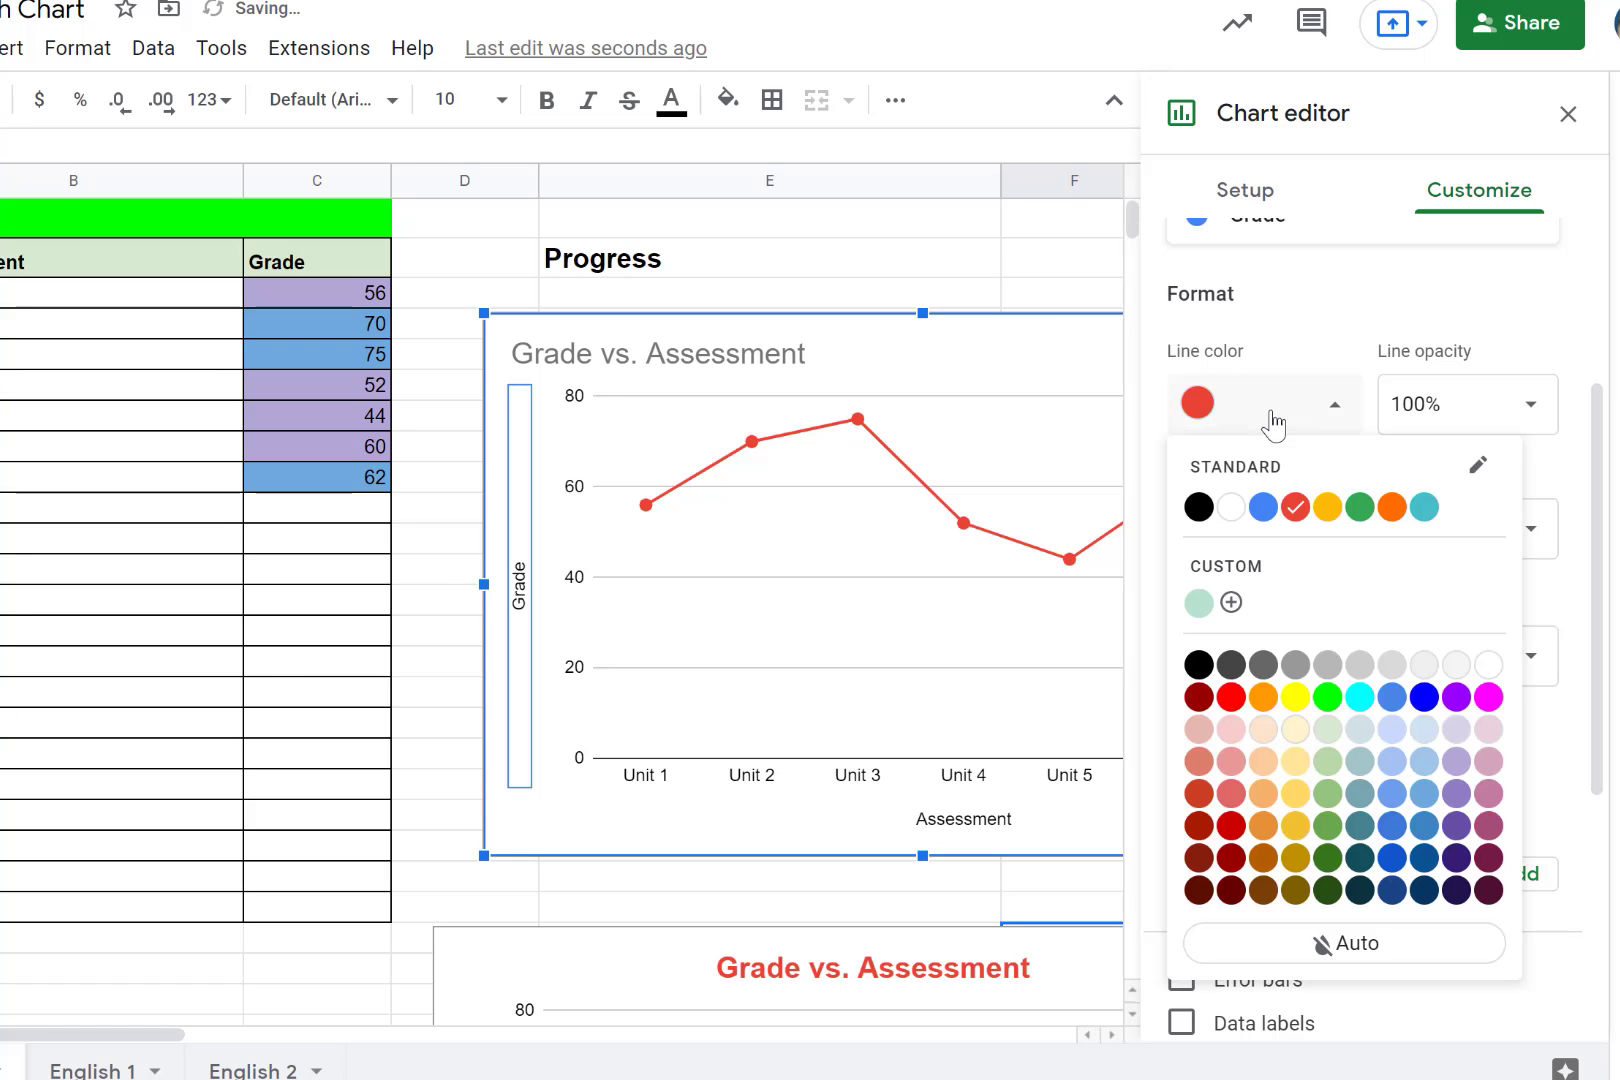
left_click(1390, 510)
- Try star-shaped points and data labels on the line chart's Grade series, restoring circle points and removing the labels
left_click(1530, 660)
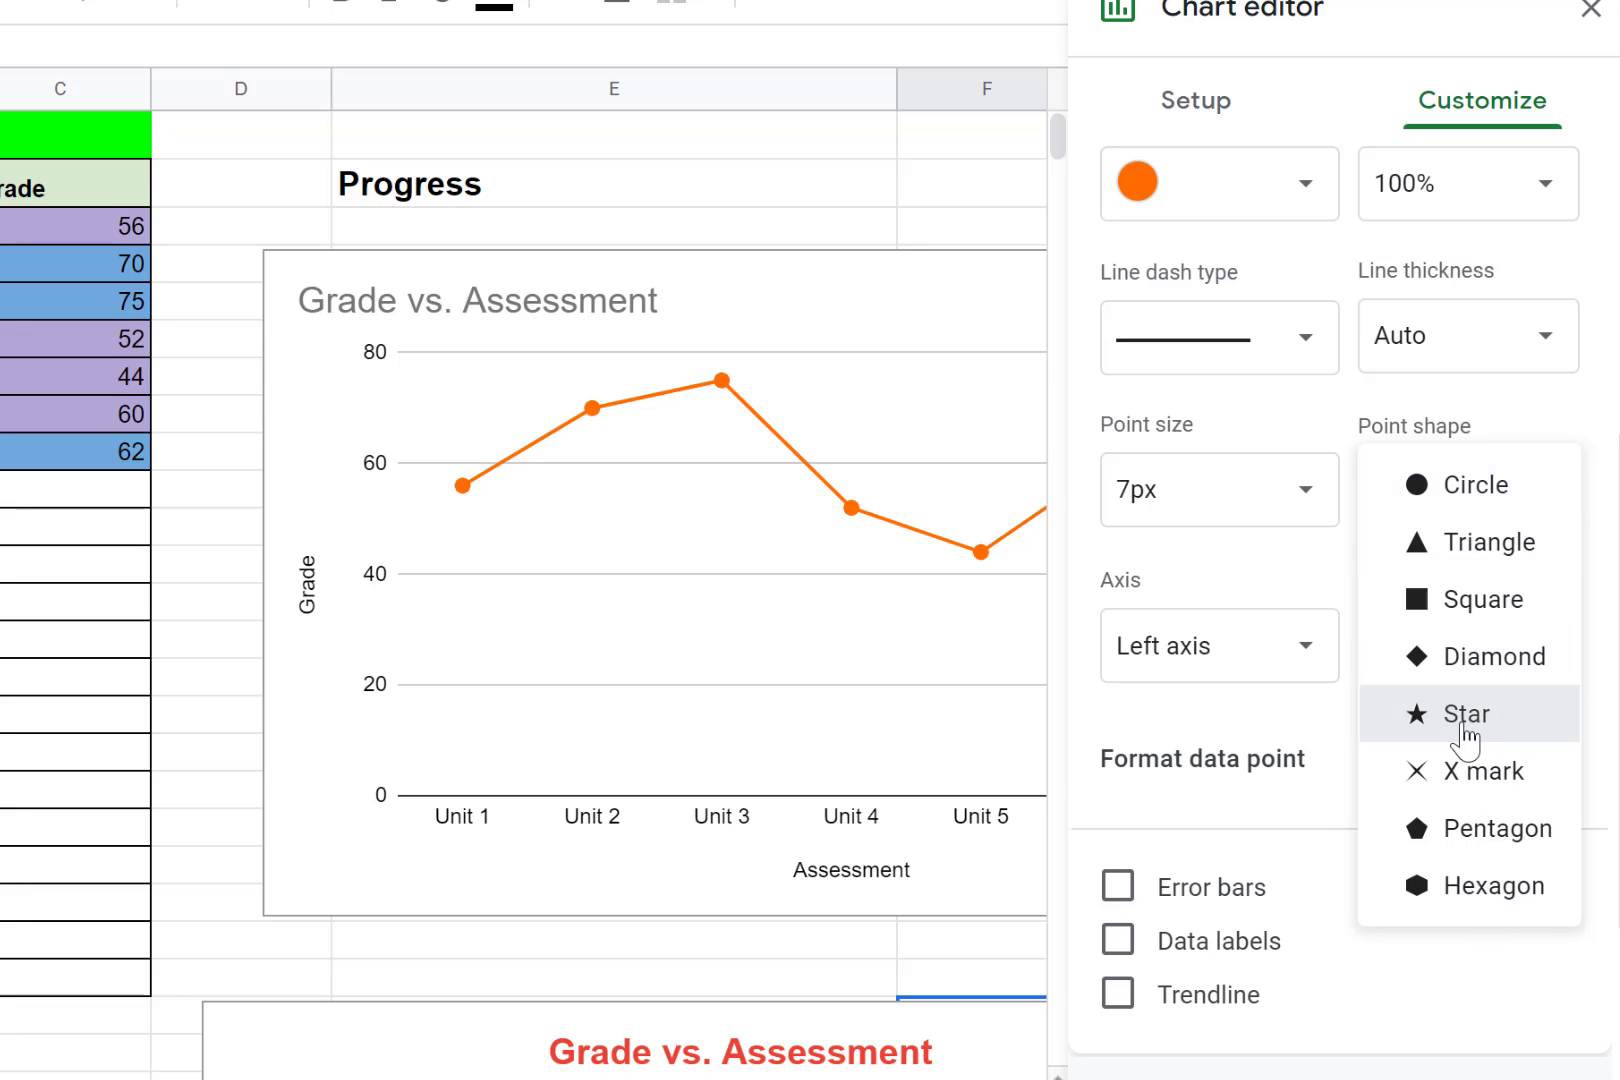
left_click(1470, 716)
left_click(1503, 505)
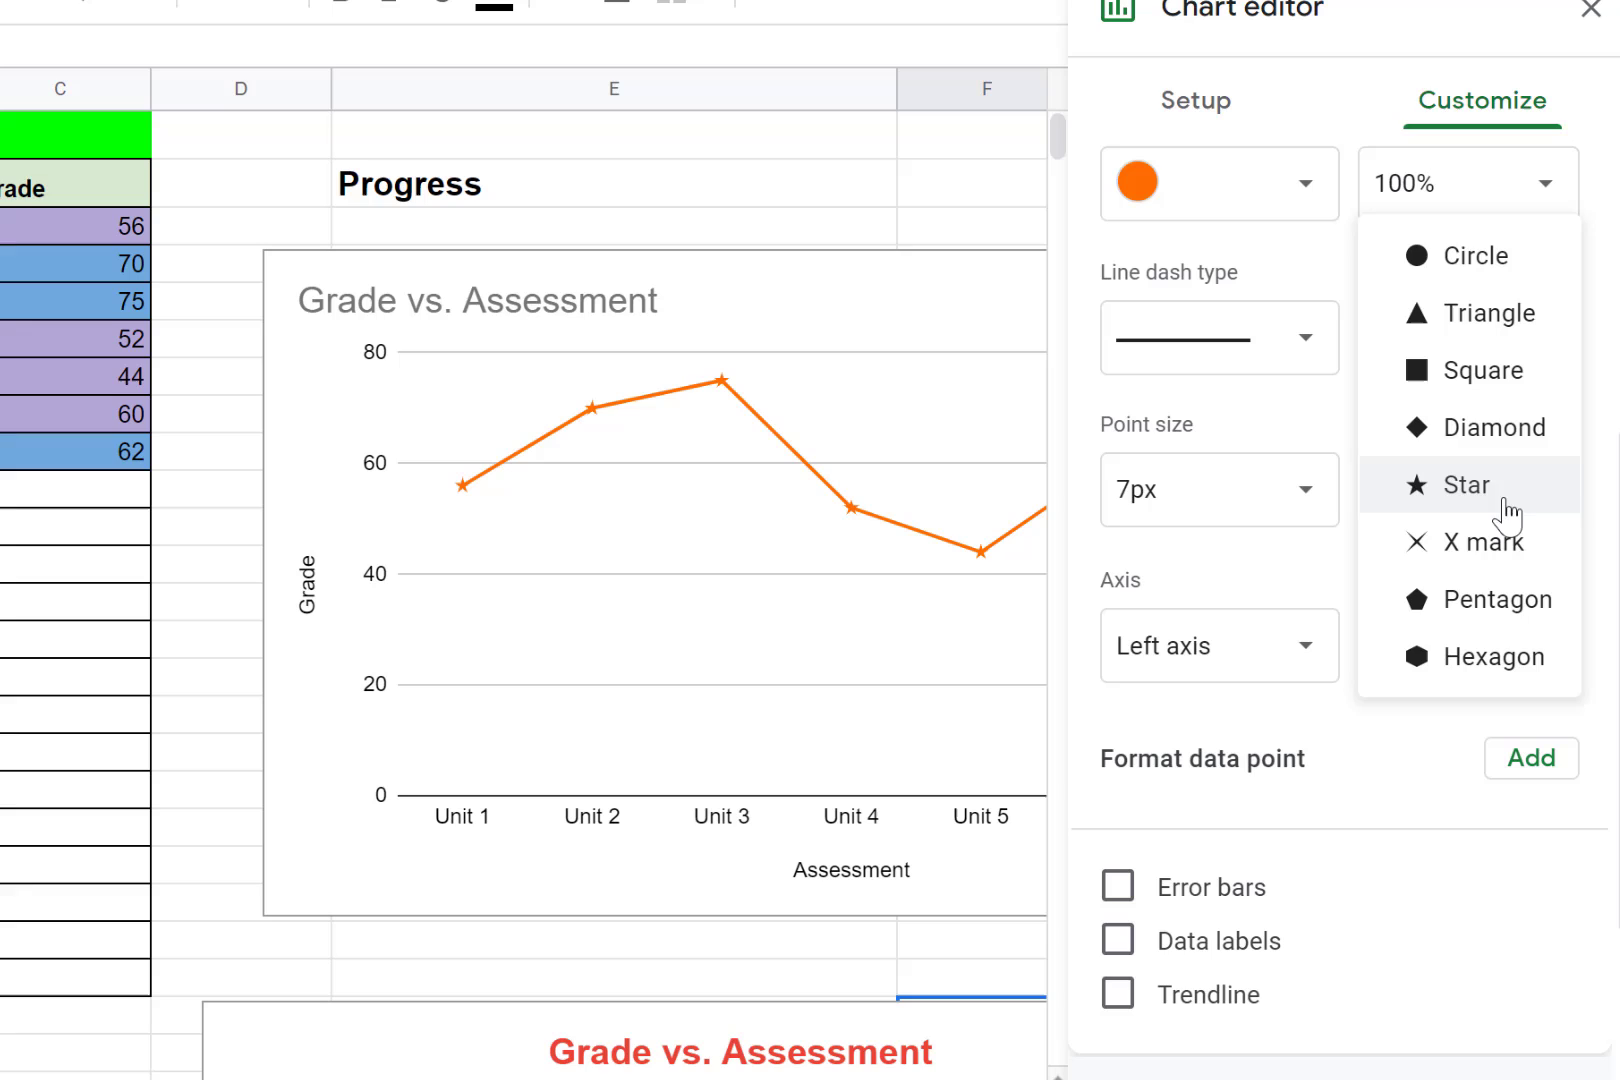
left_click(1493, 262)
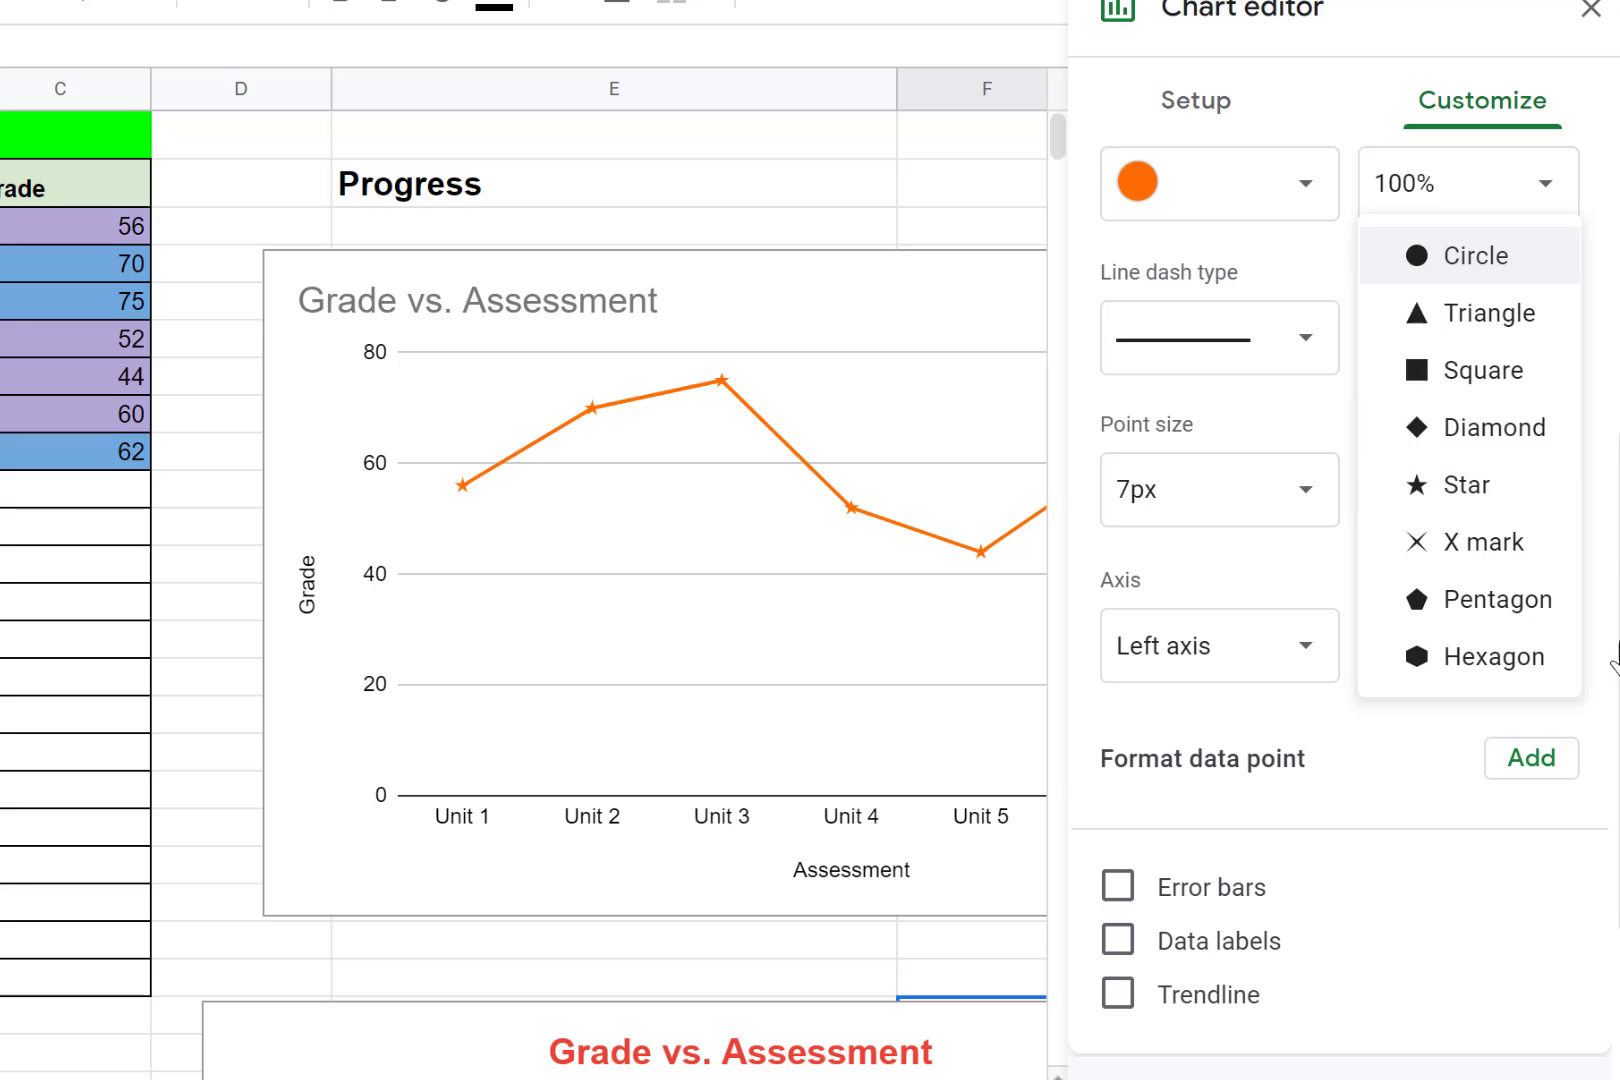
left_click(1118, 950)
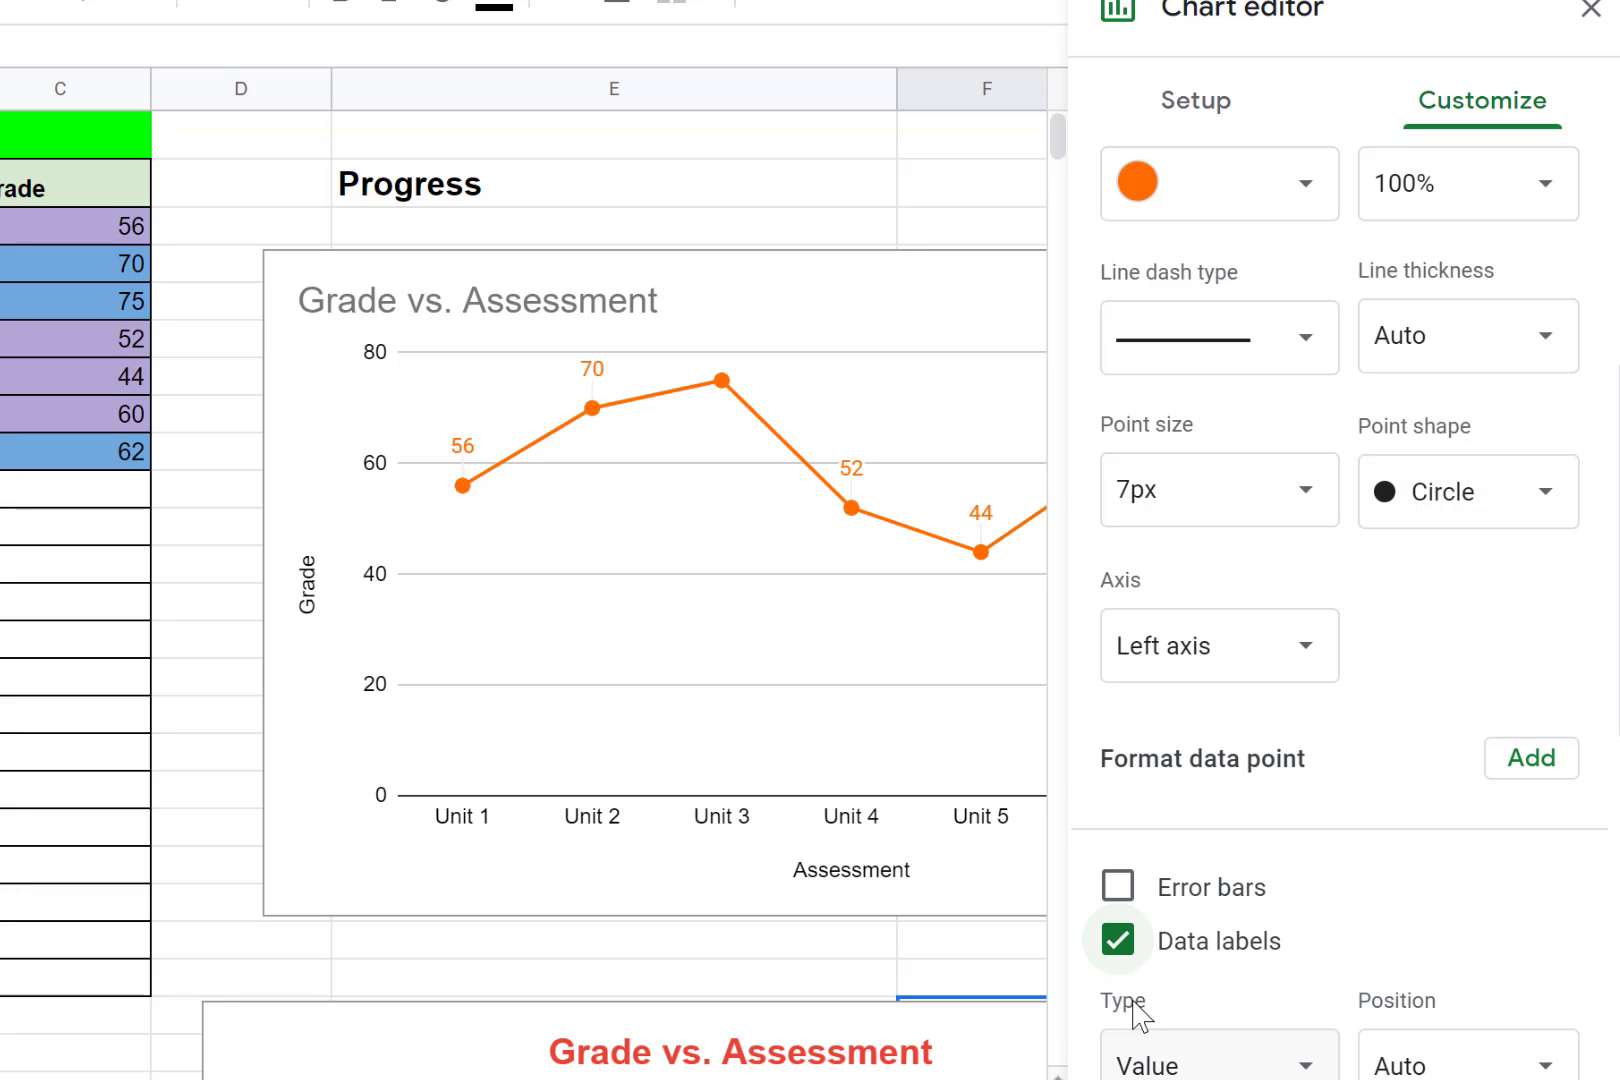
left_click(1120, 952)
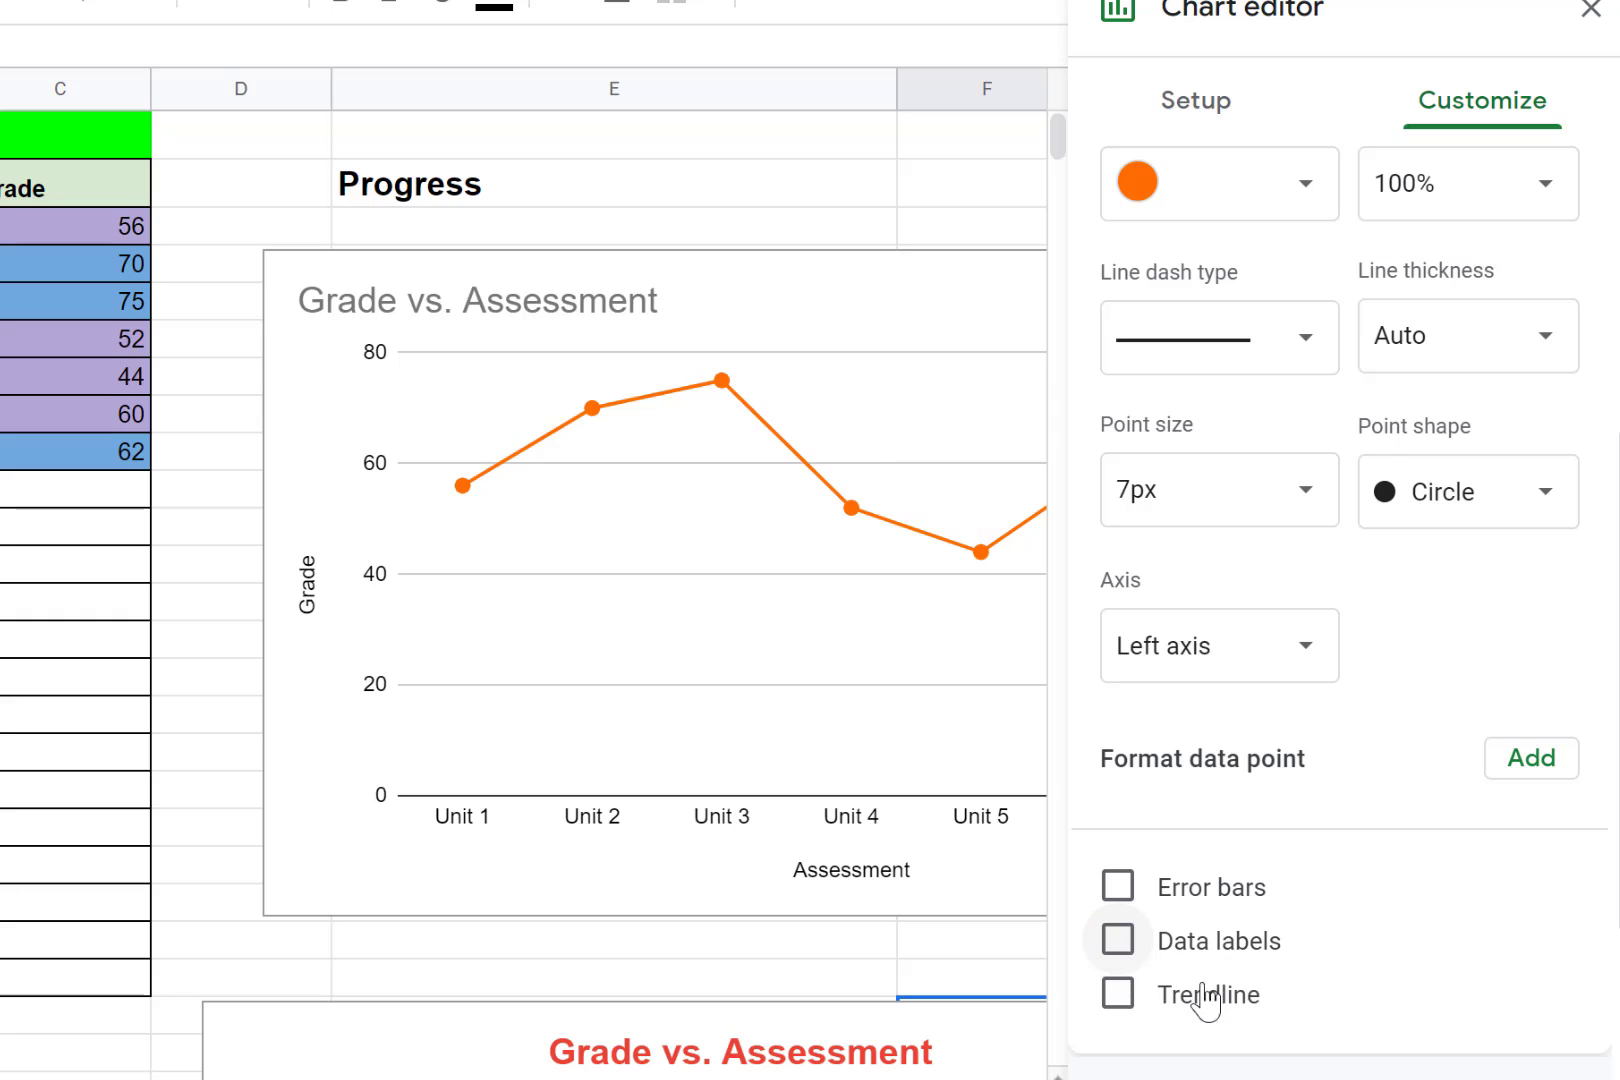
- Add a trendline to the line chart's Grade series and set its line thickness to 4px
left_click(1126, 1000)
scroll(1435, 1005, "down", 3)
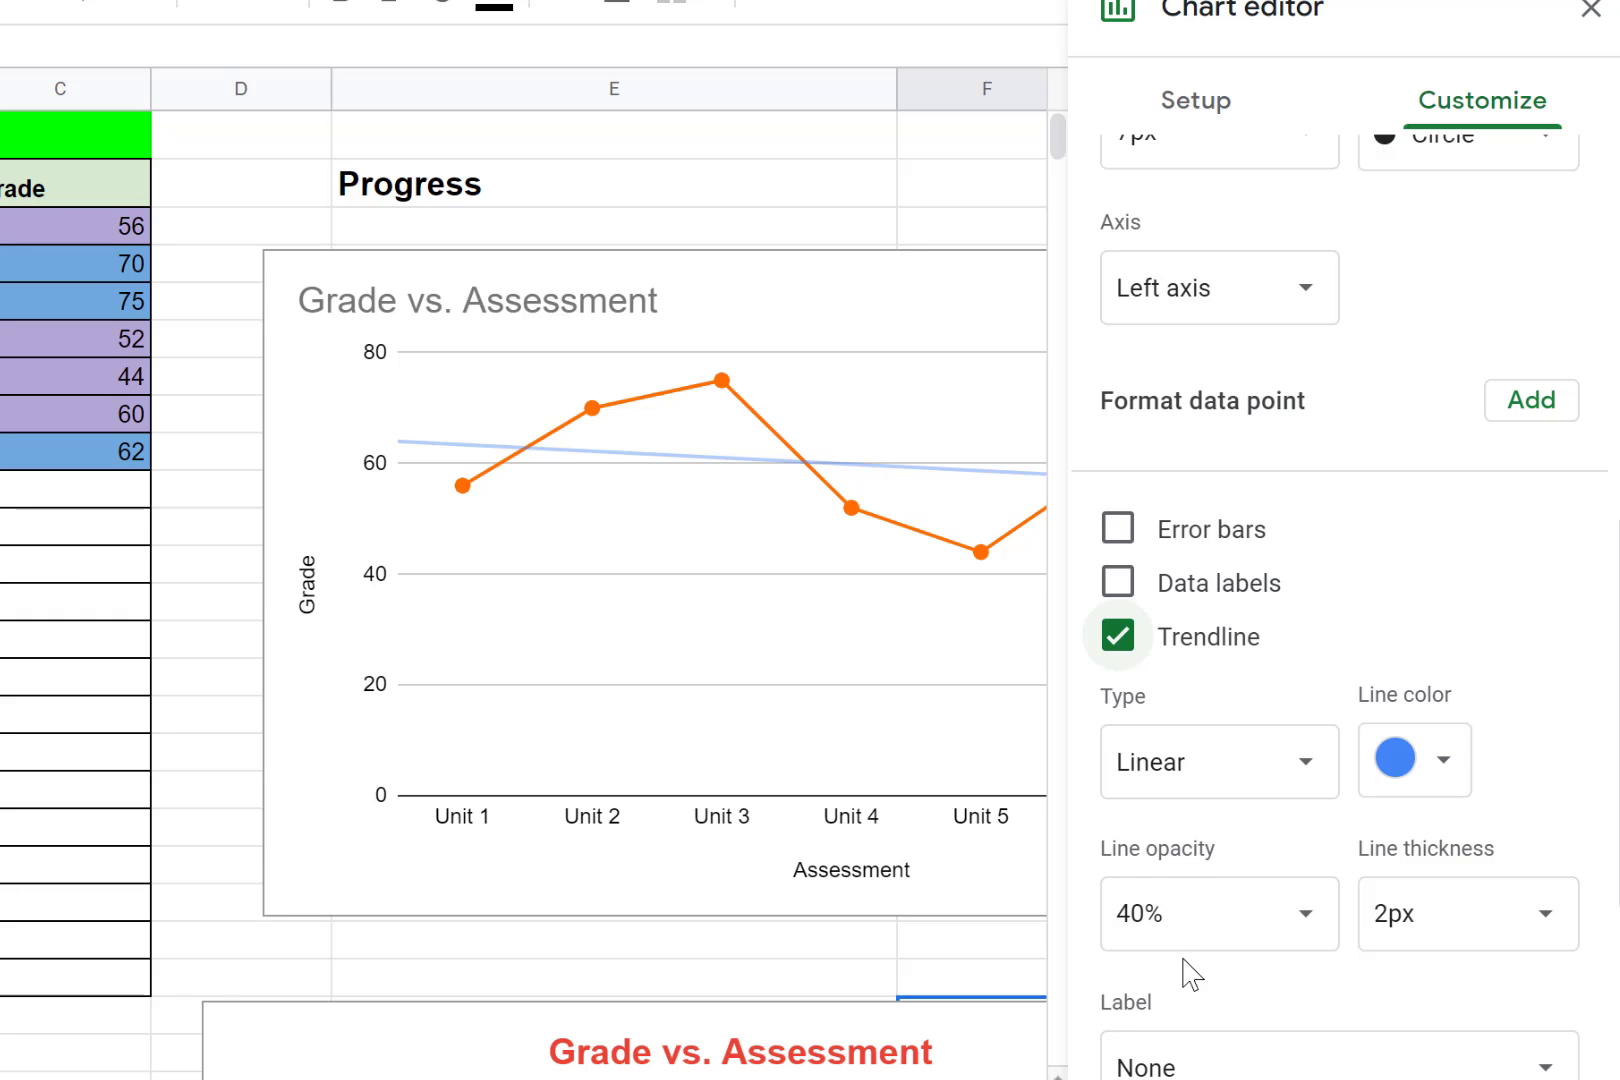
scroll(1440, 976, "down", 3)
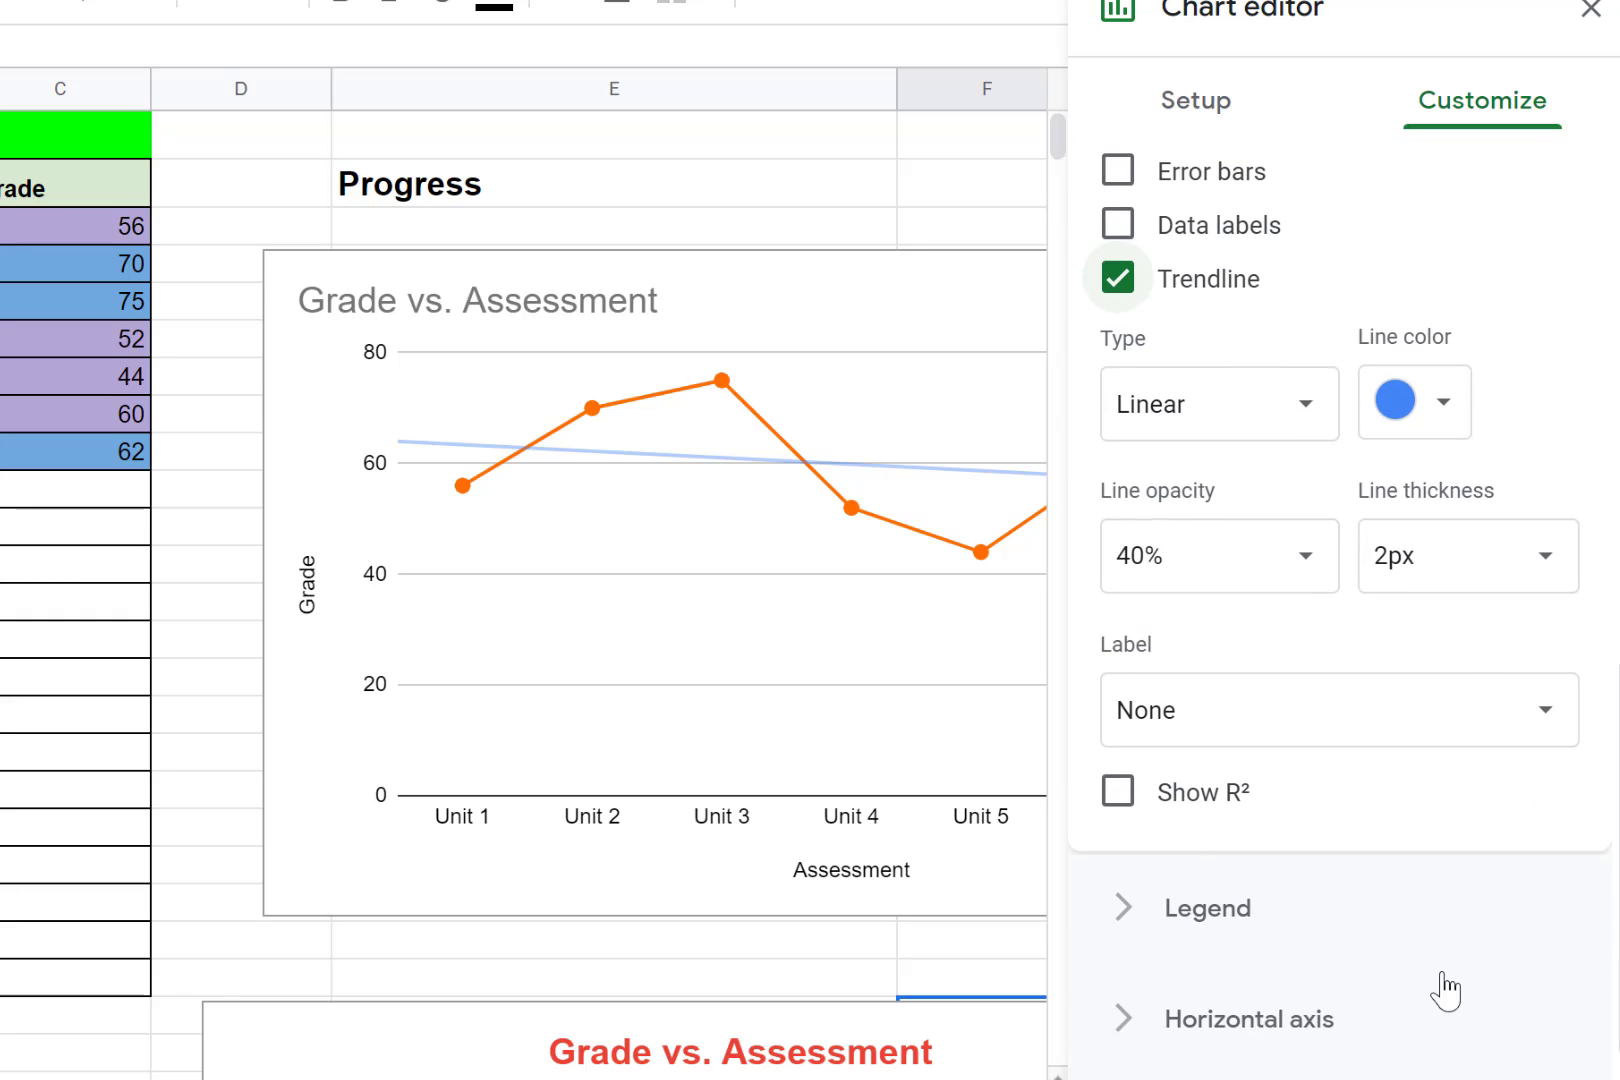
left_click(1446, 422)
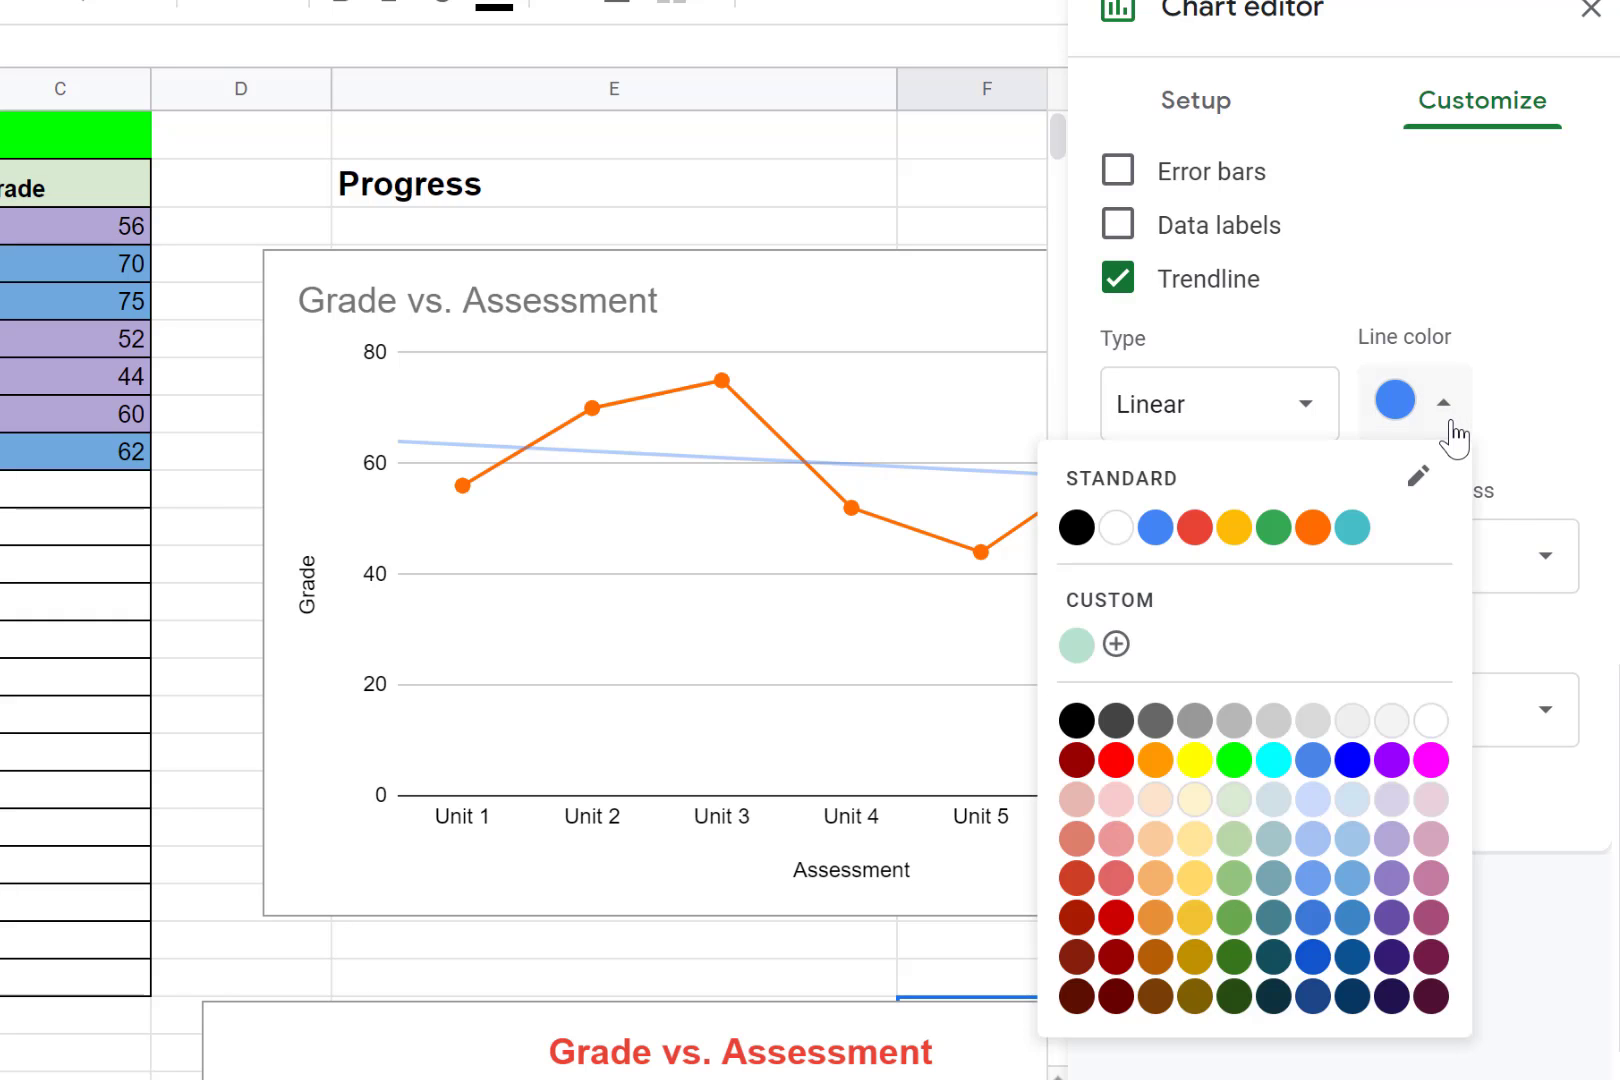
left_click(1446, 432)
left_click(1520, 560)
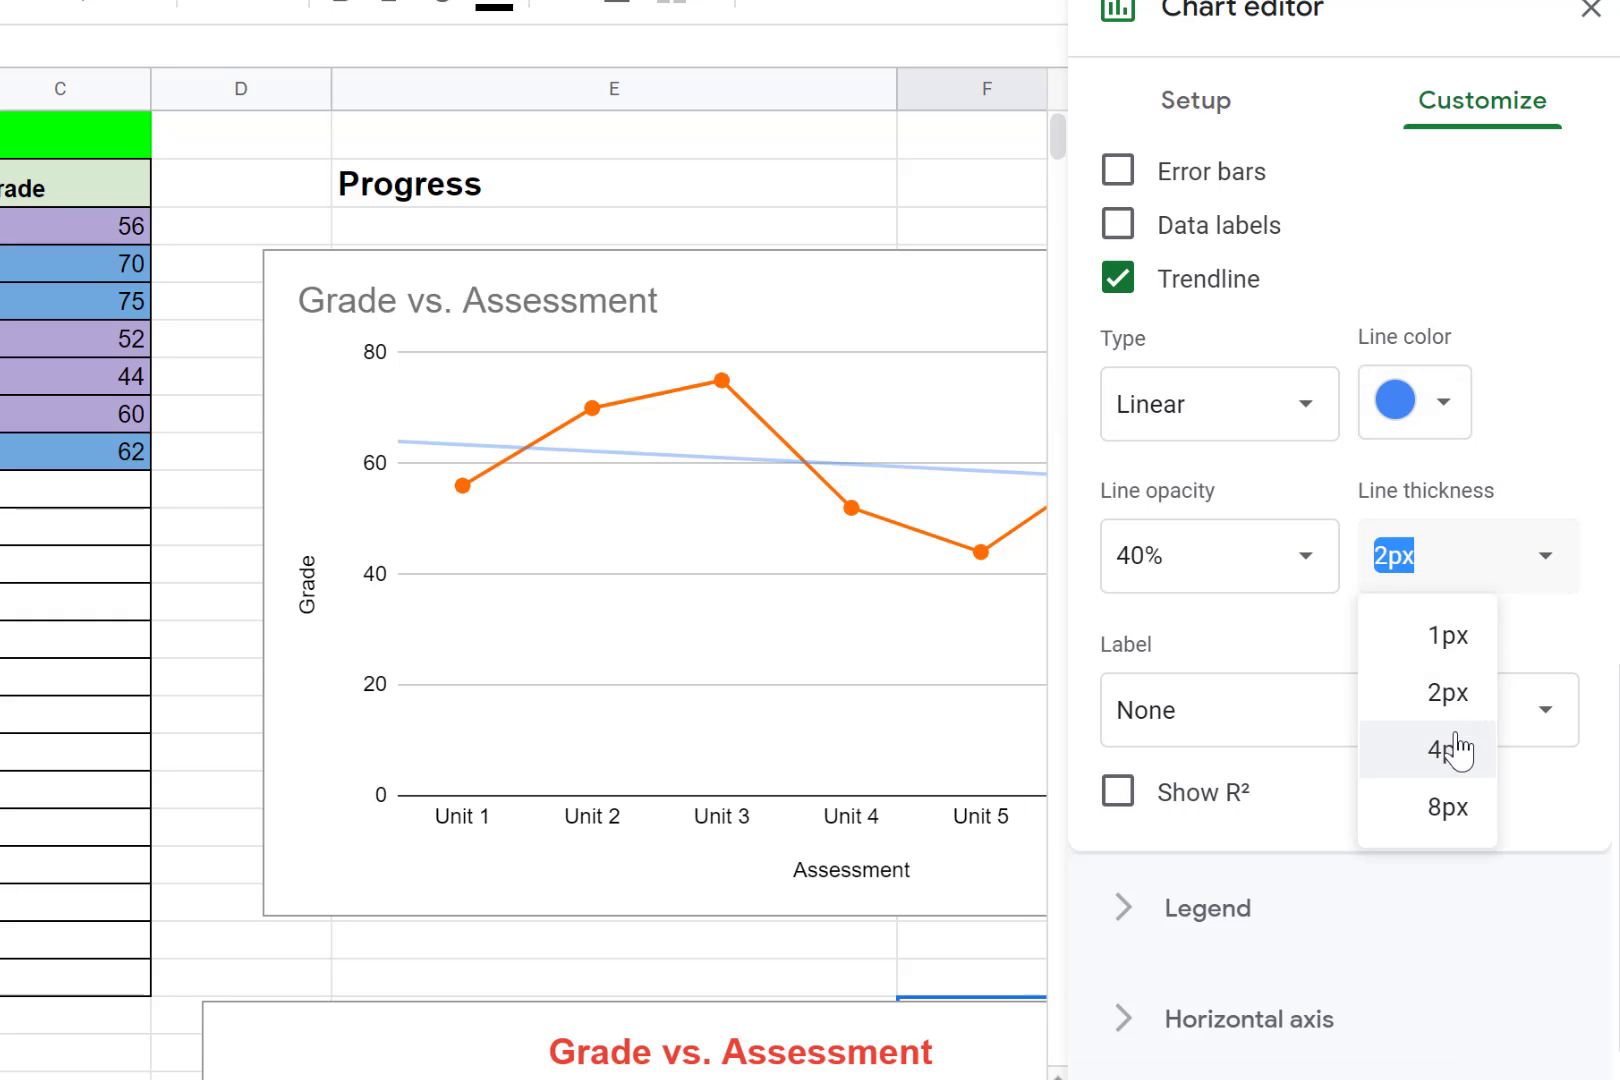
left_click(1450, 762)
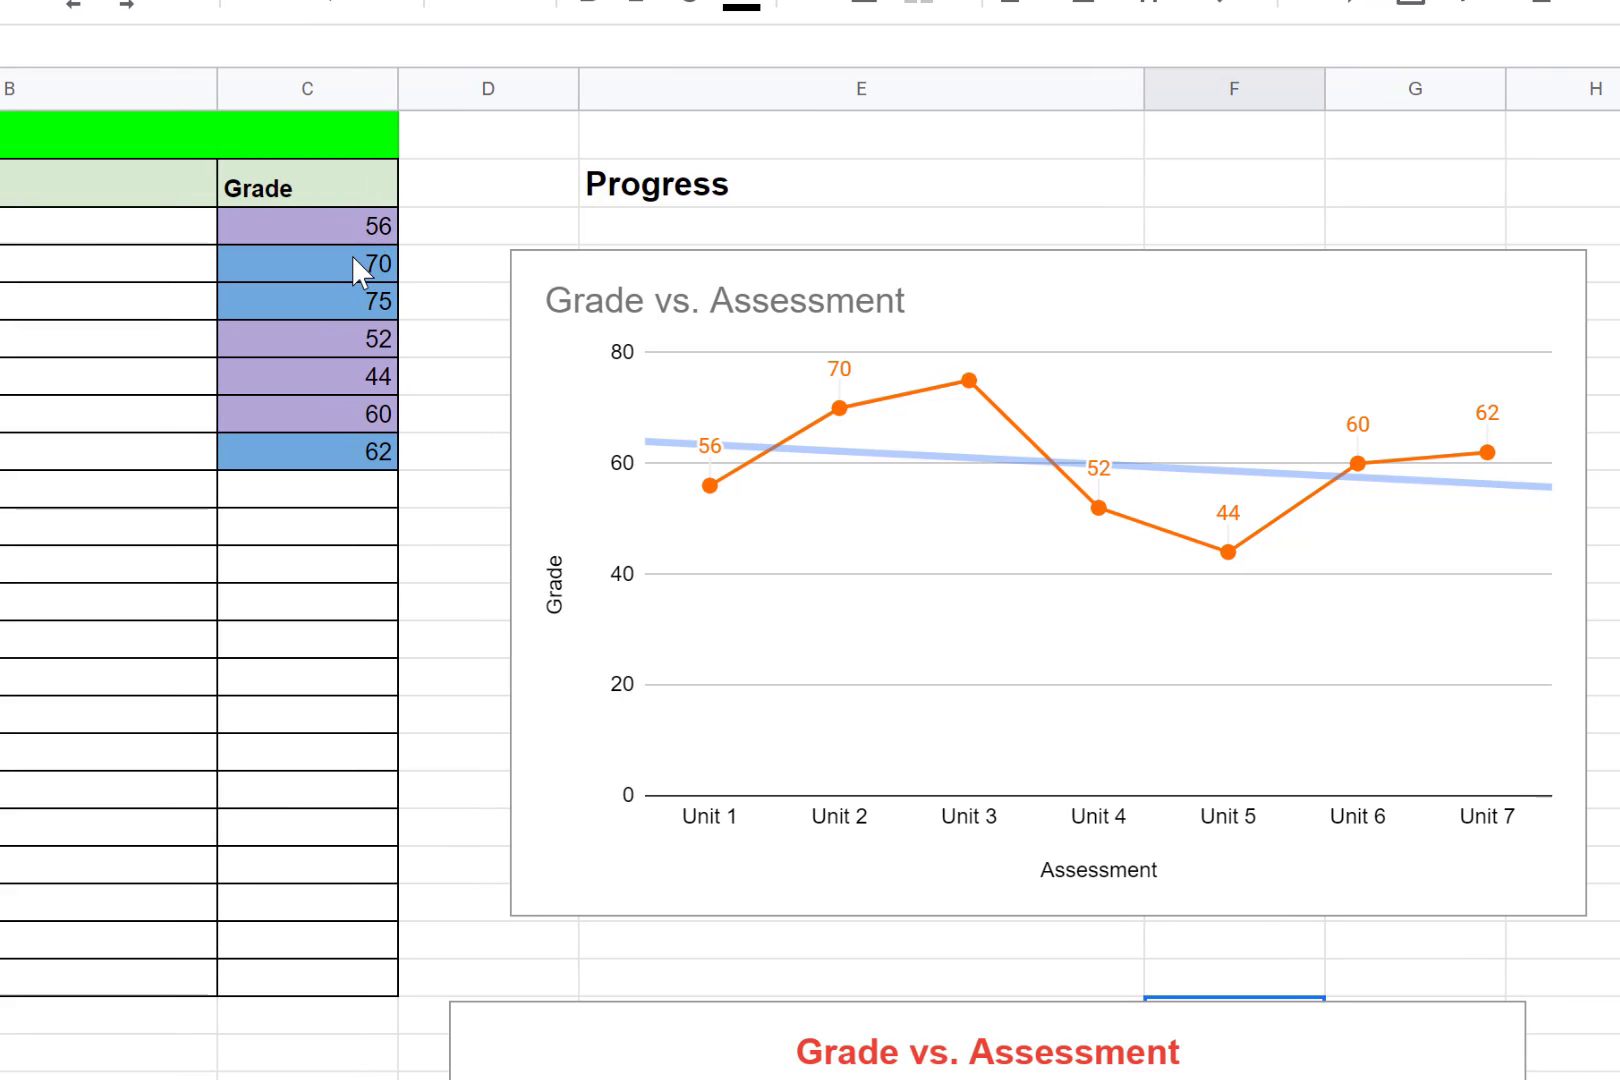
- Change the Unit 4 to Unit 7 grades to 80, 85, 90 and 55
left_click(351, 258)
left_click(335, 335)
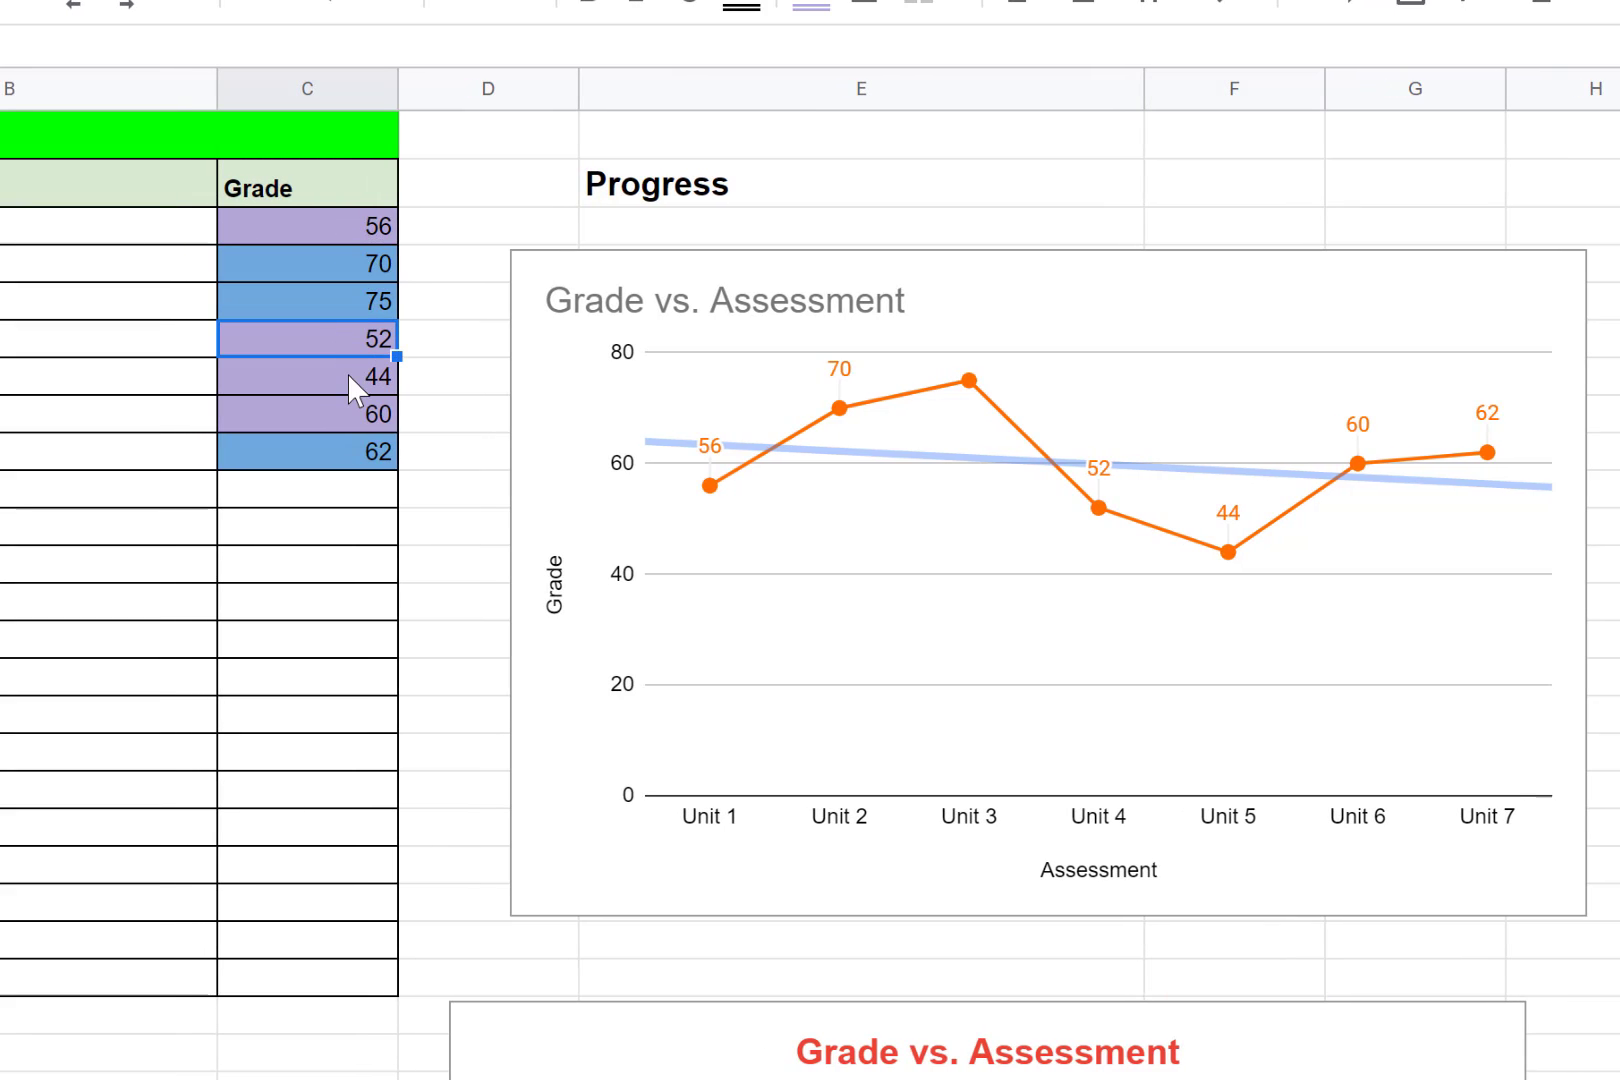
type("80")
key("Return")
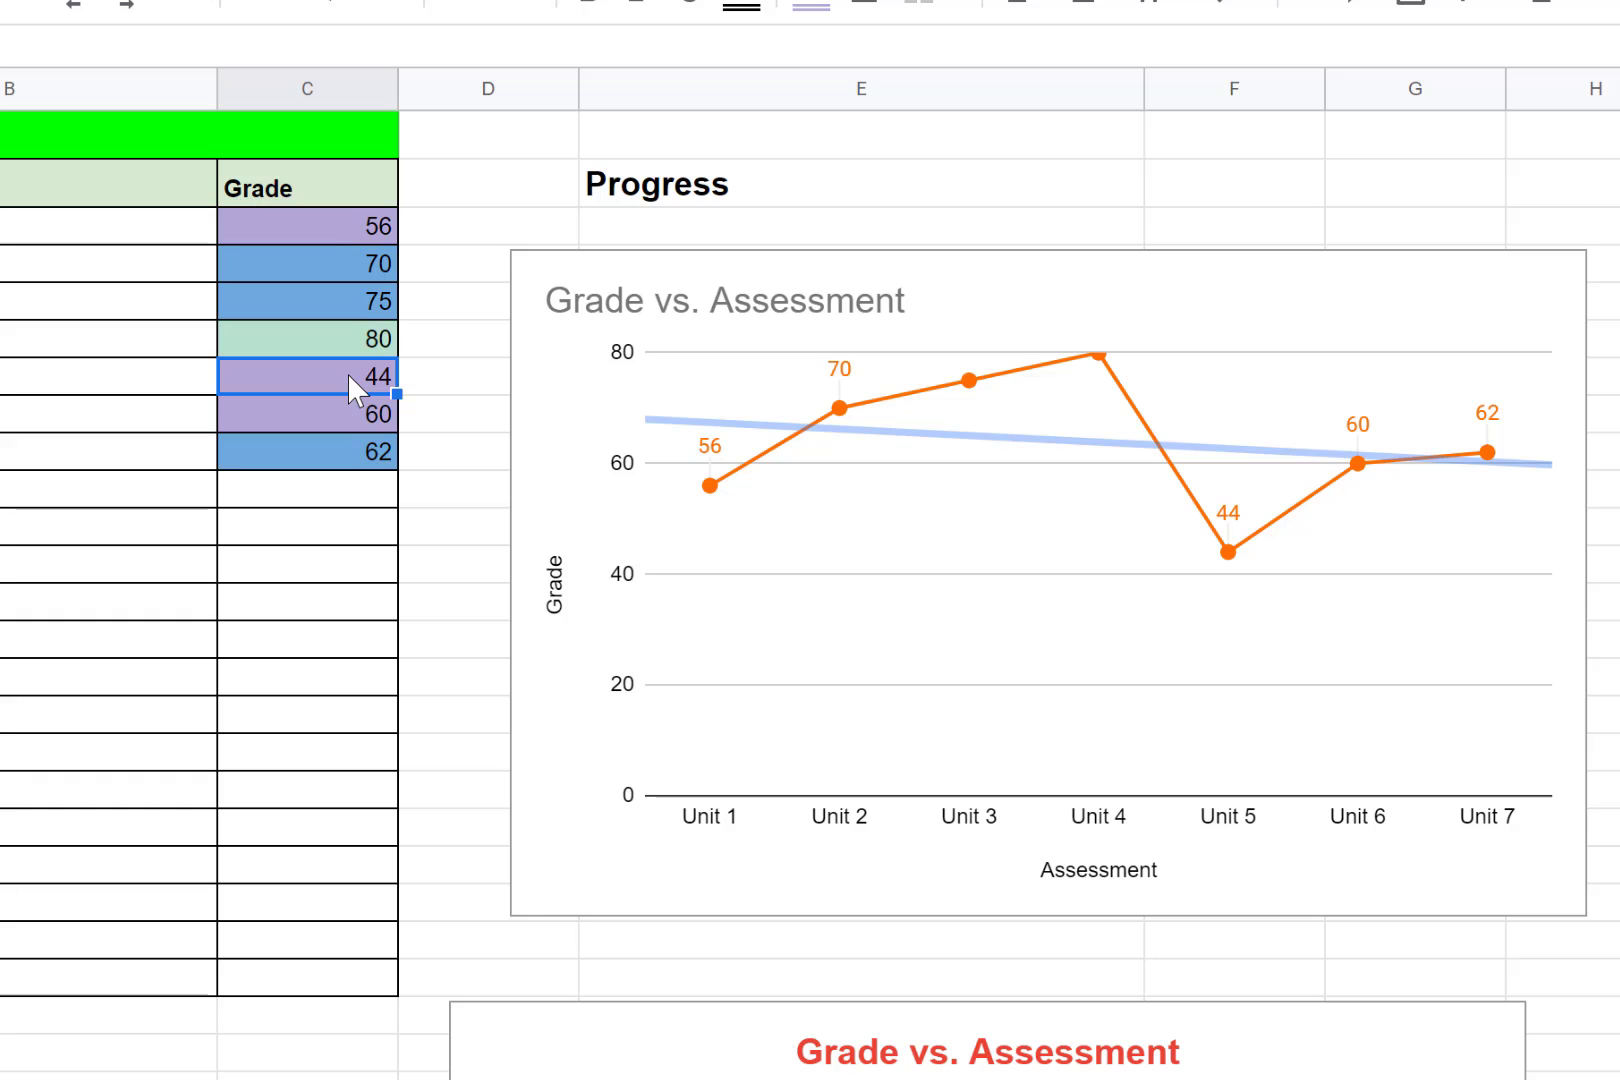
type("85")
key("Return")
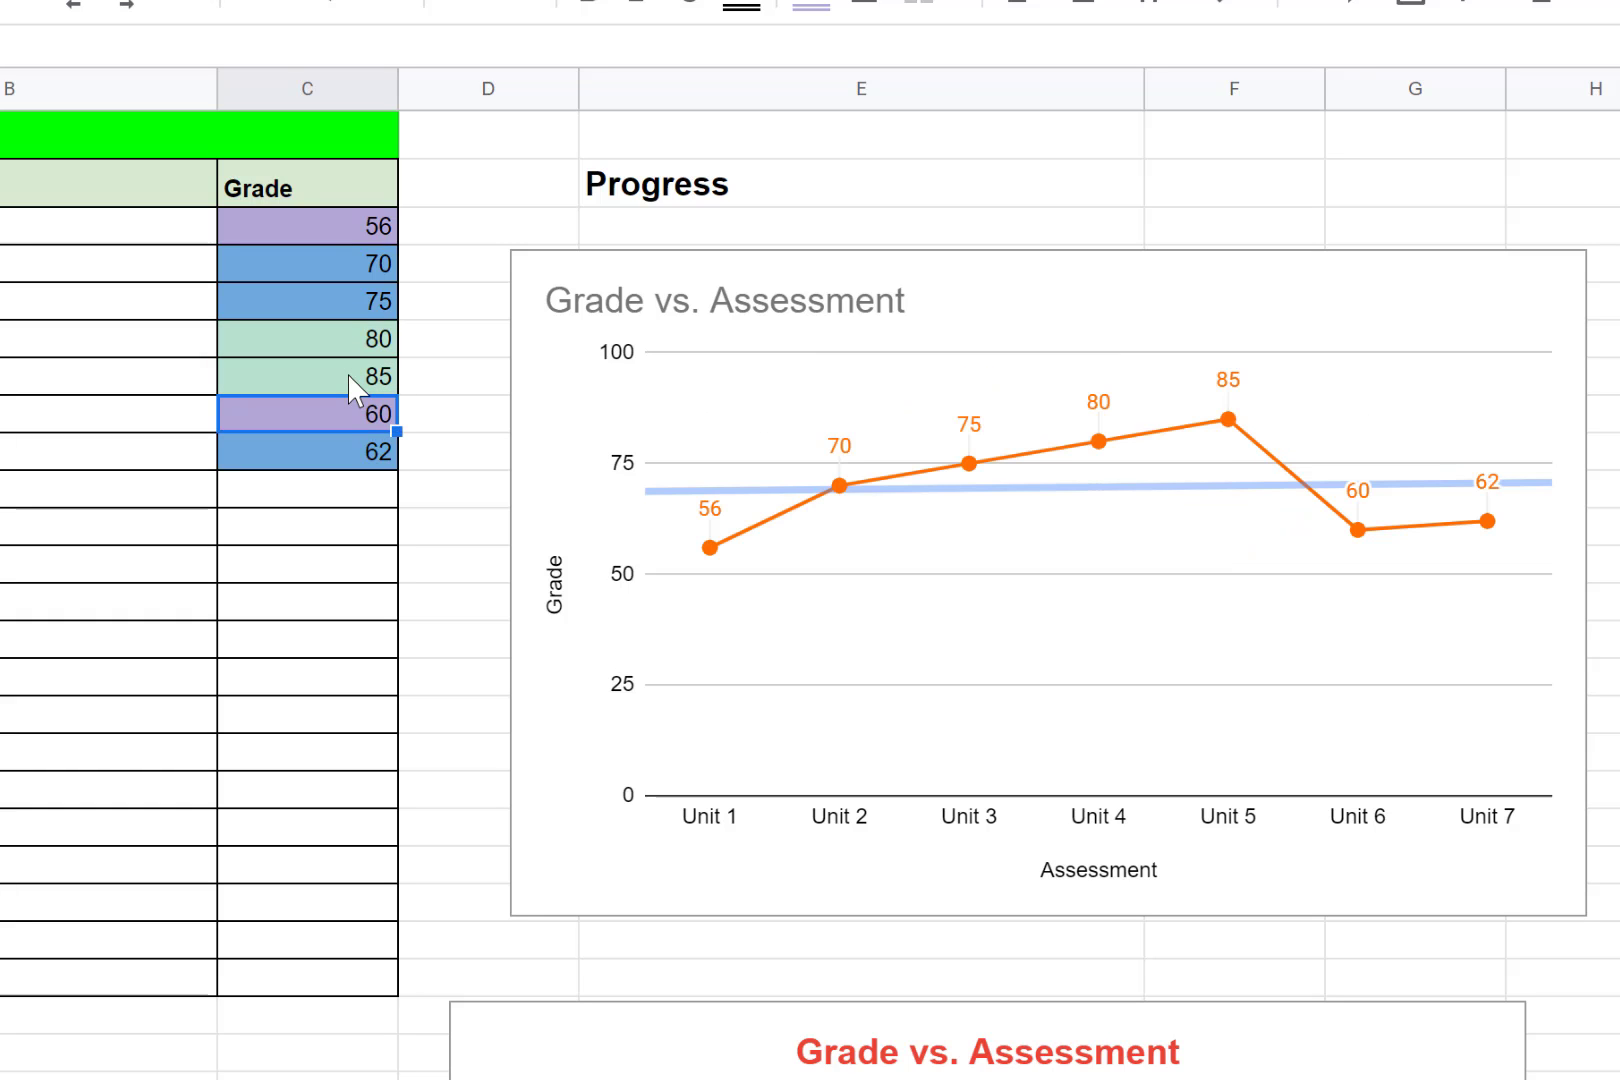
type("90")
key("Return")
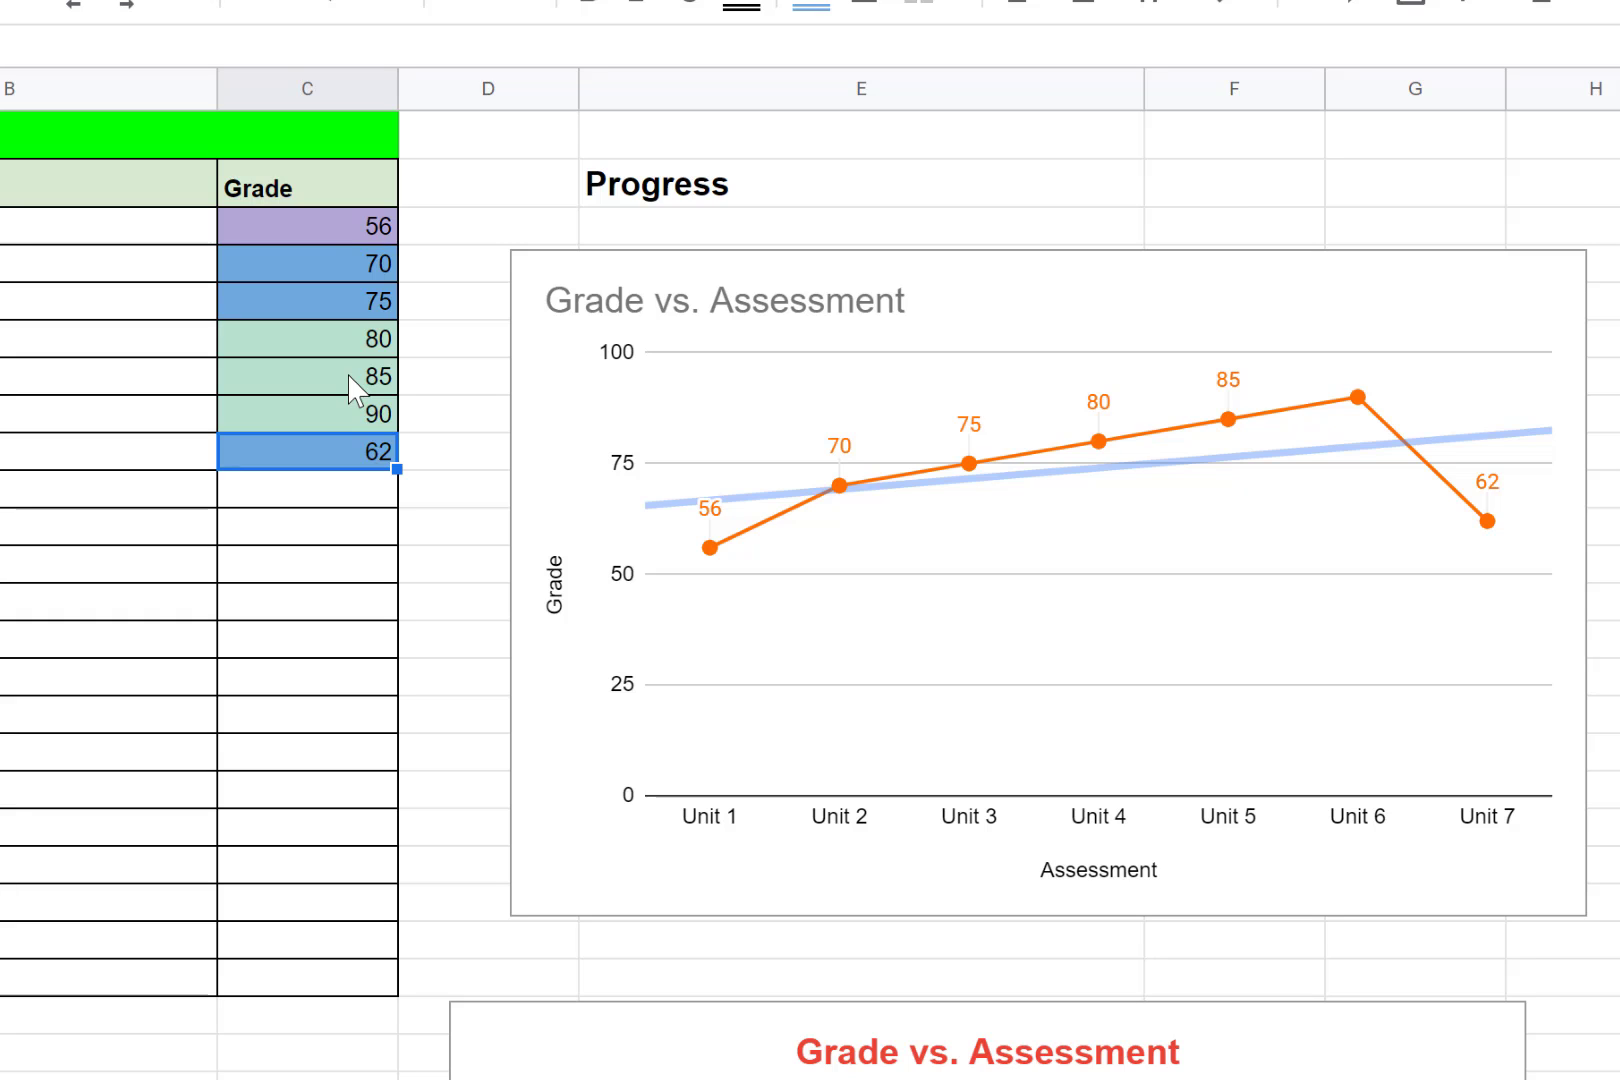
type("55")
key("Return")
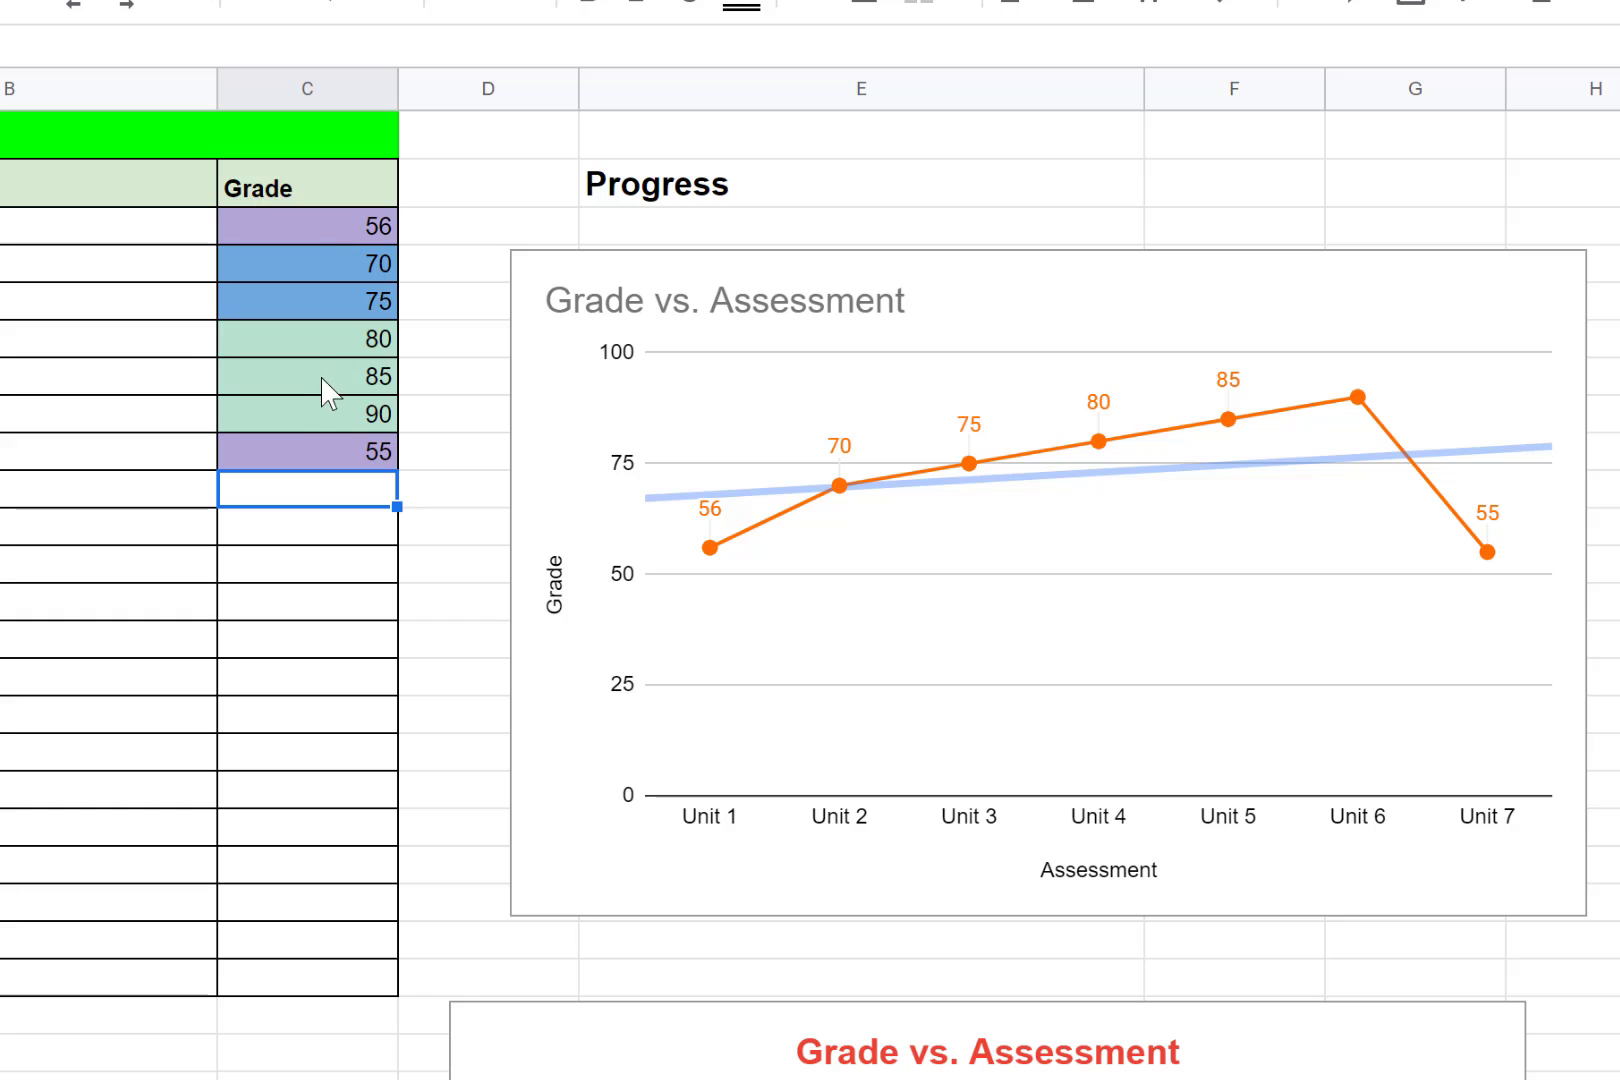
- Set the Unit 5 grade to 5
left_click(325, 380)
type("5")
key("Return")
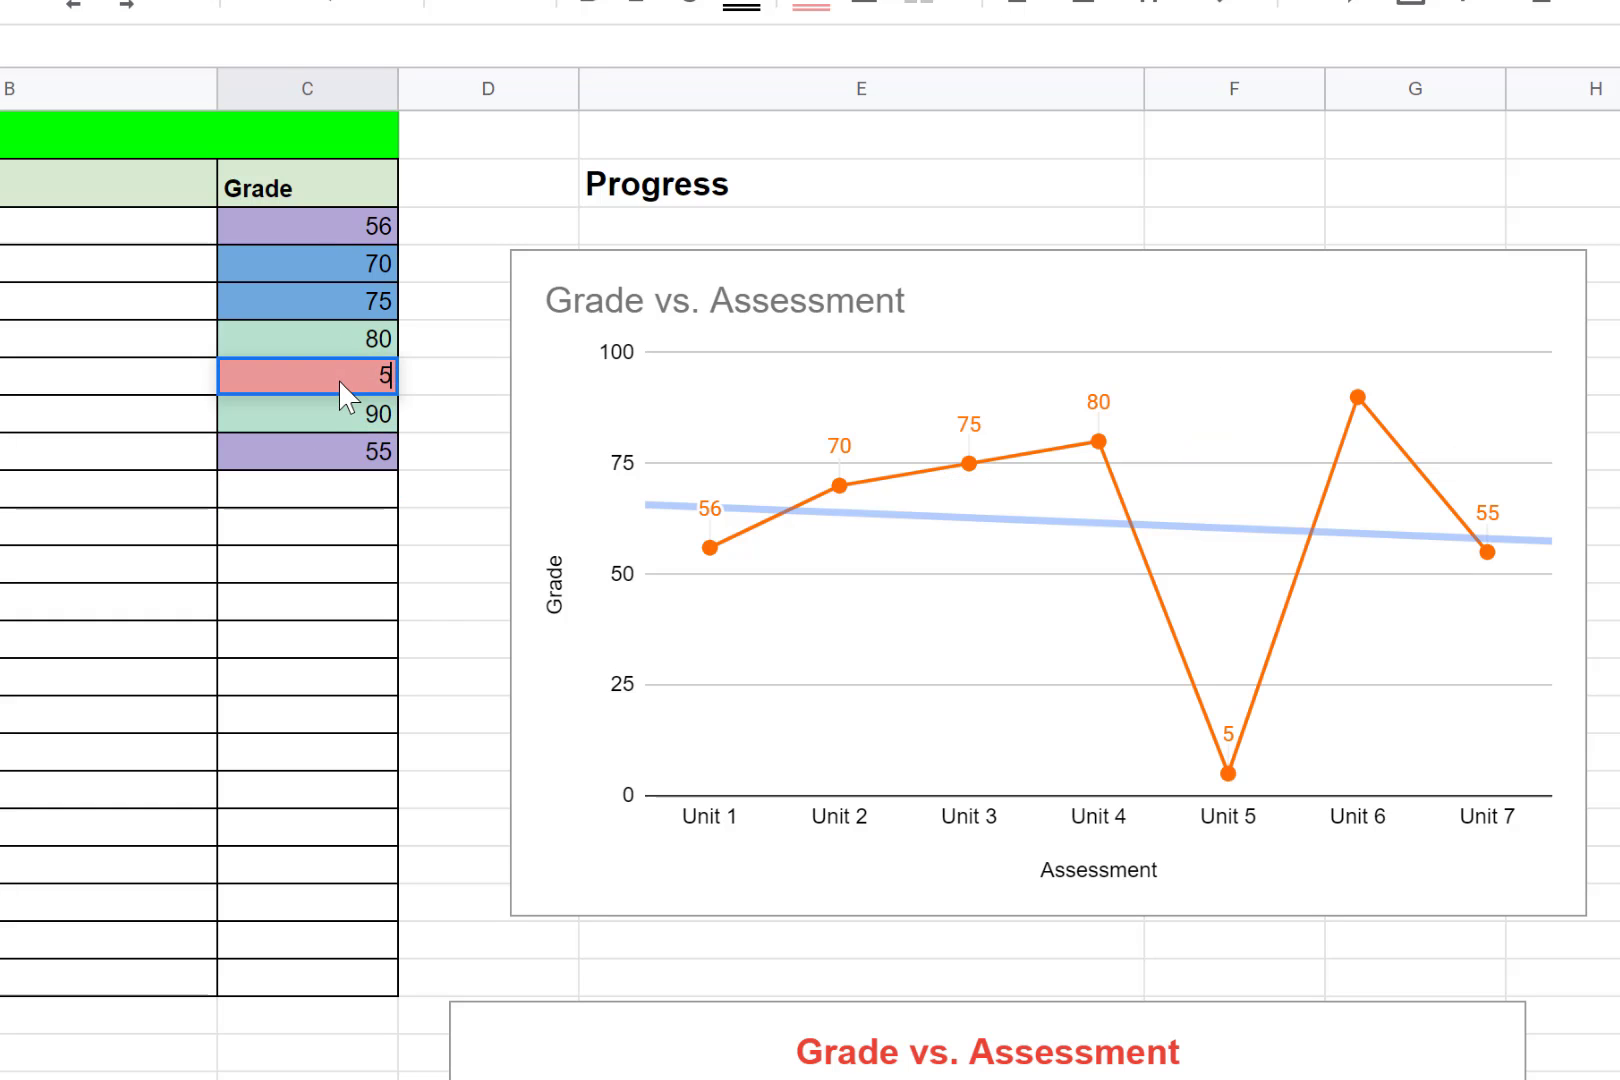
- Set the Unit 5 grade to 55
left_click(321, 378)
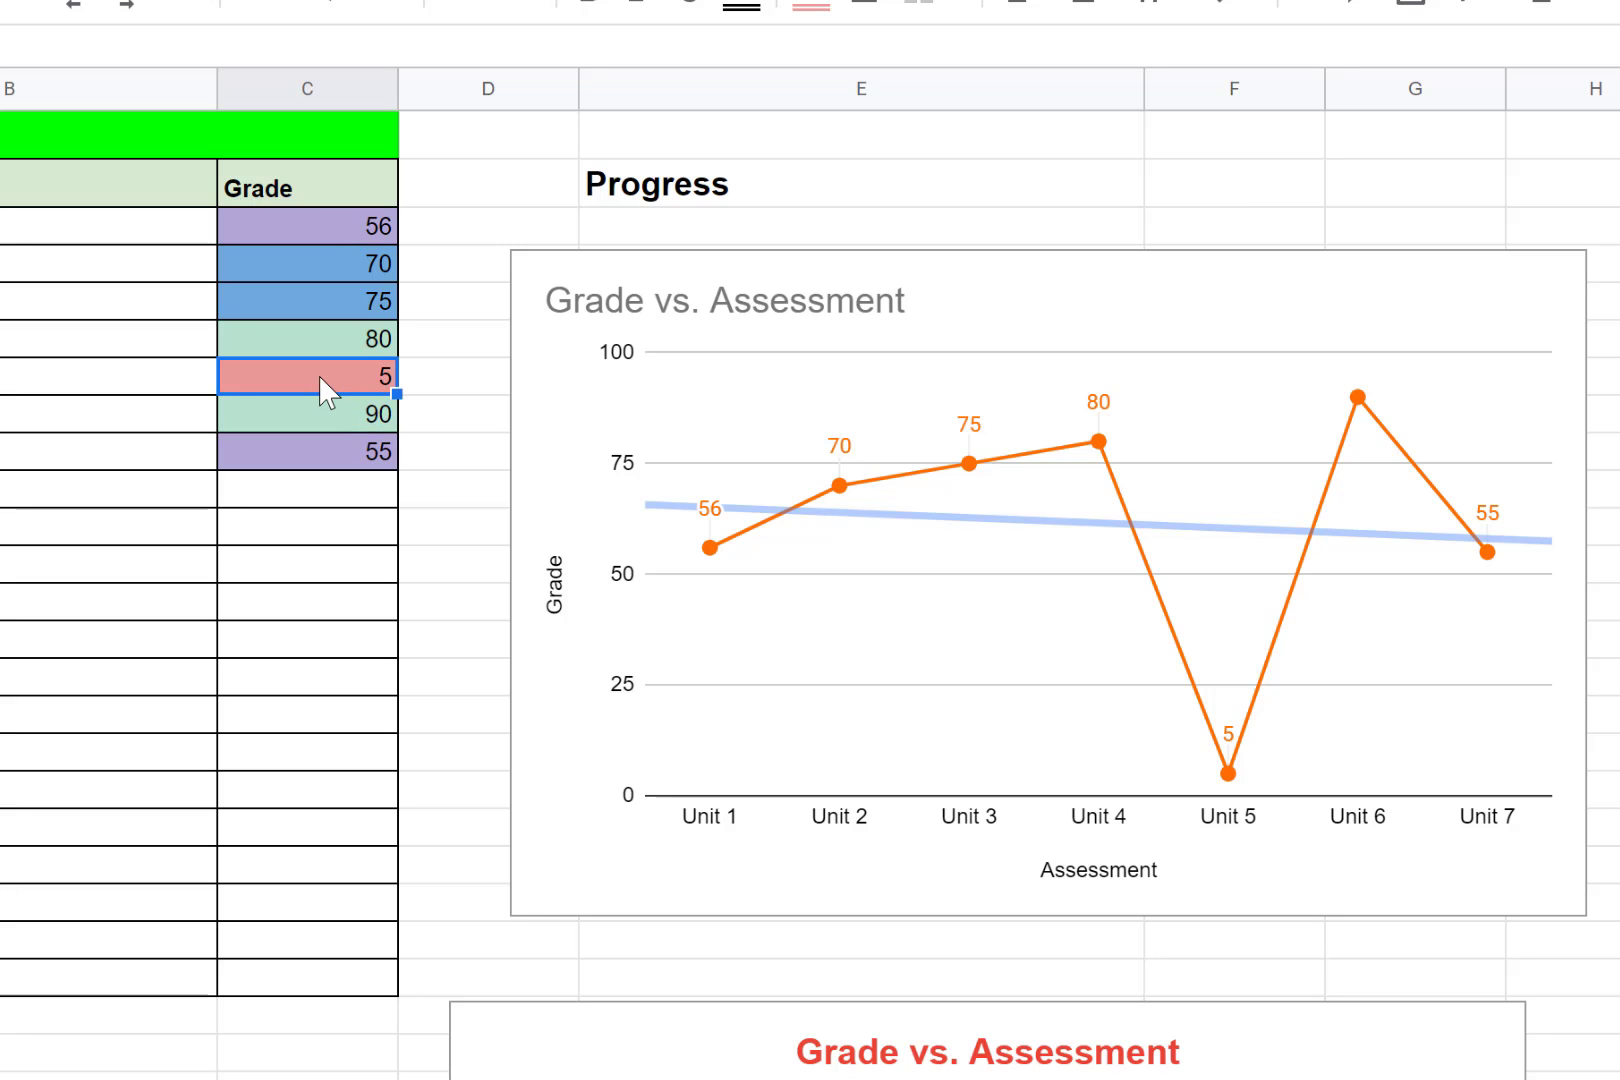
type("55")
key("Return")
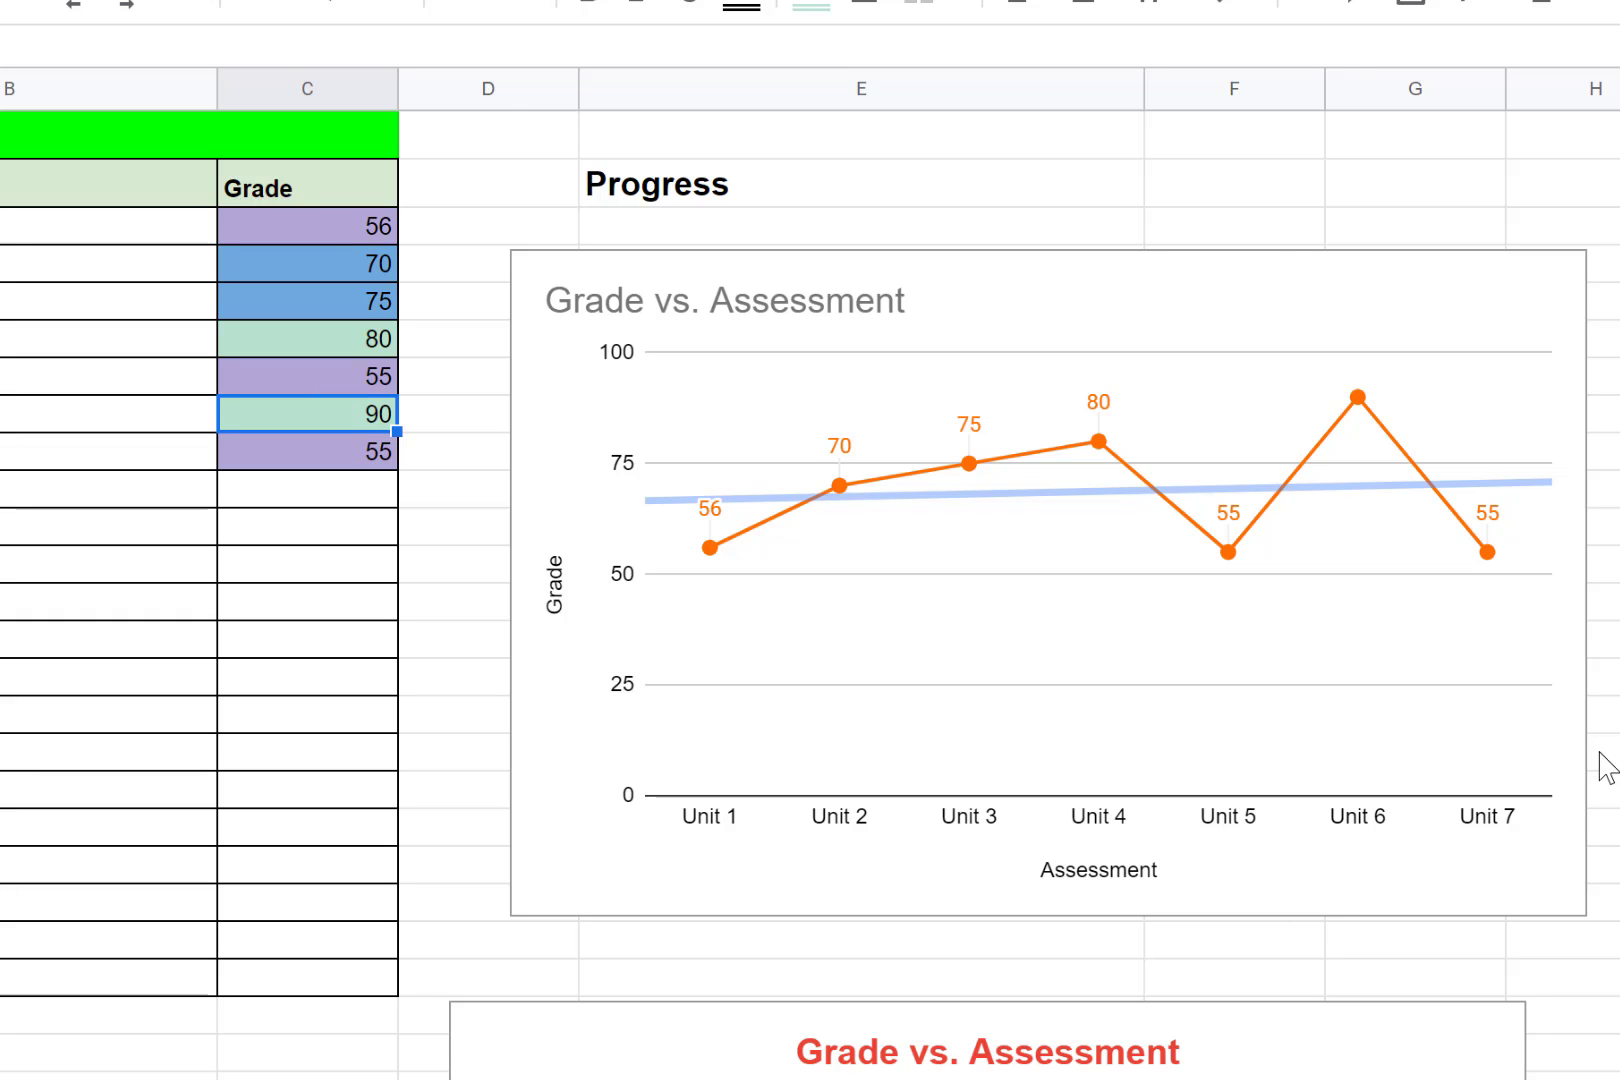
scroll(1600, 770, "down", 4)
scroll(1597, 795, "up", 4)
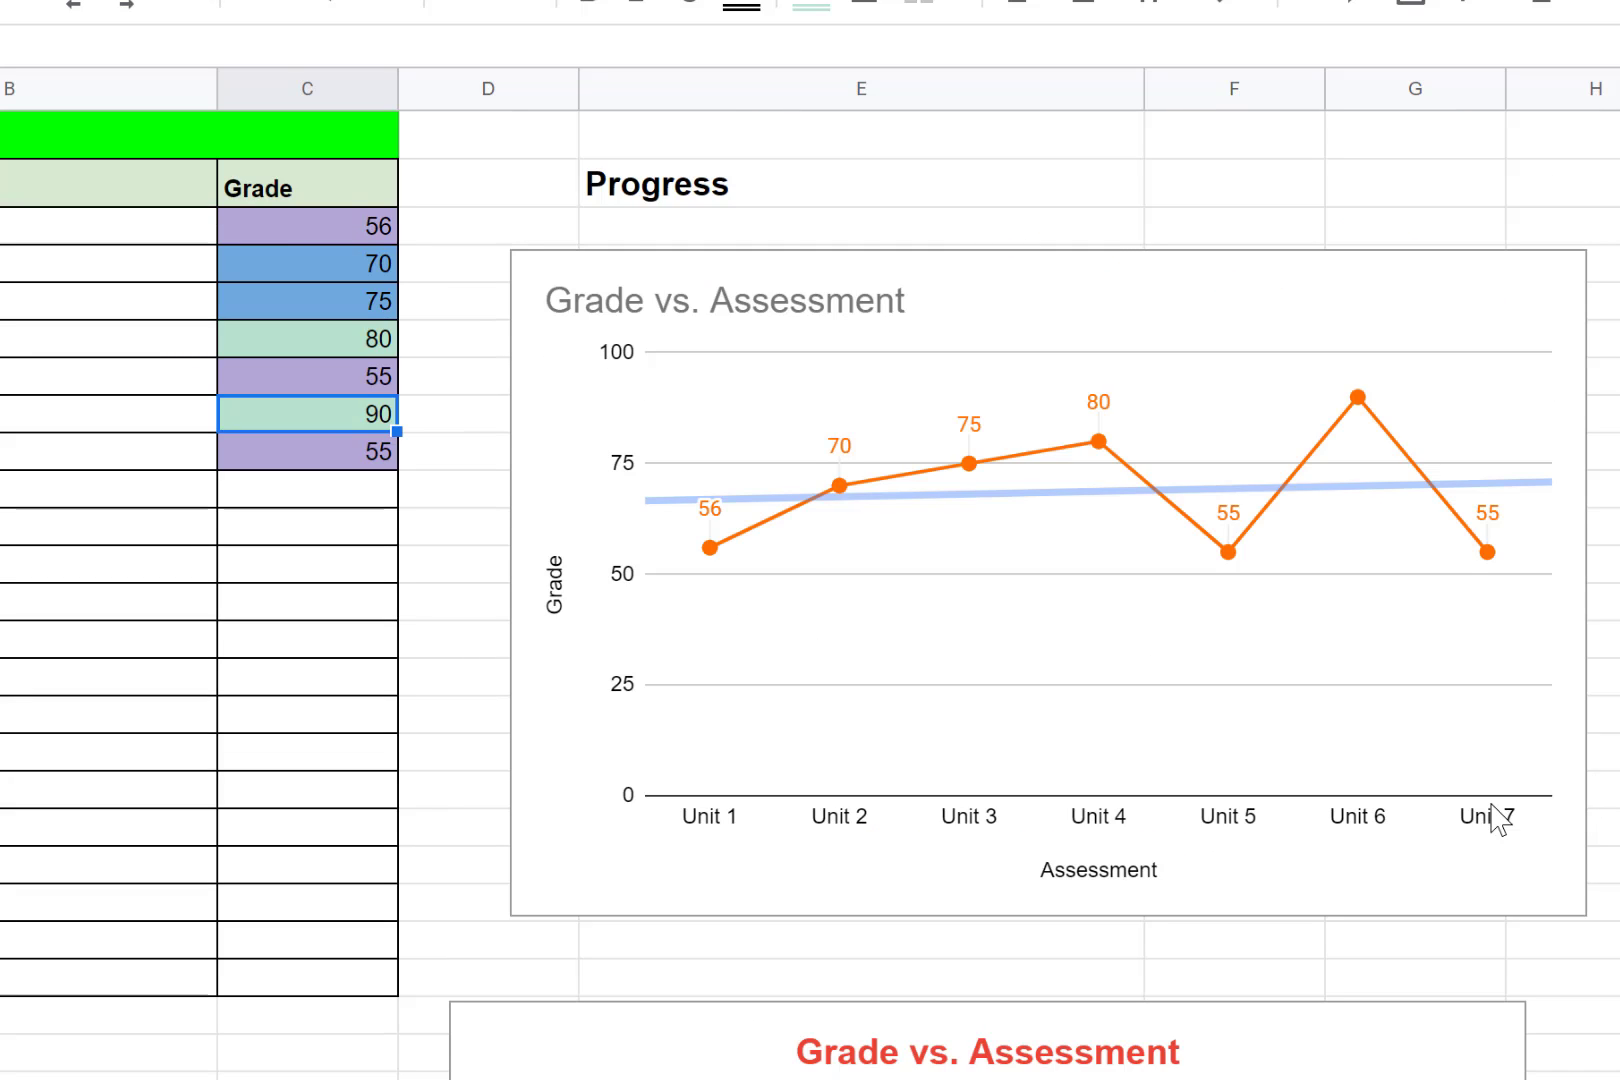